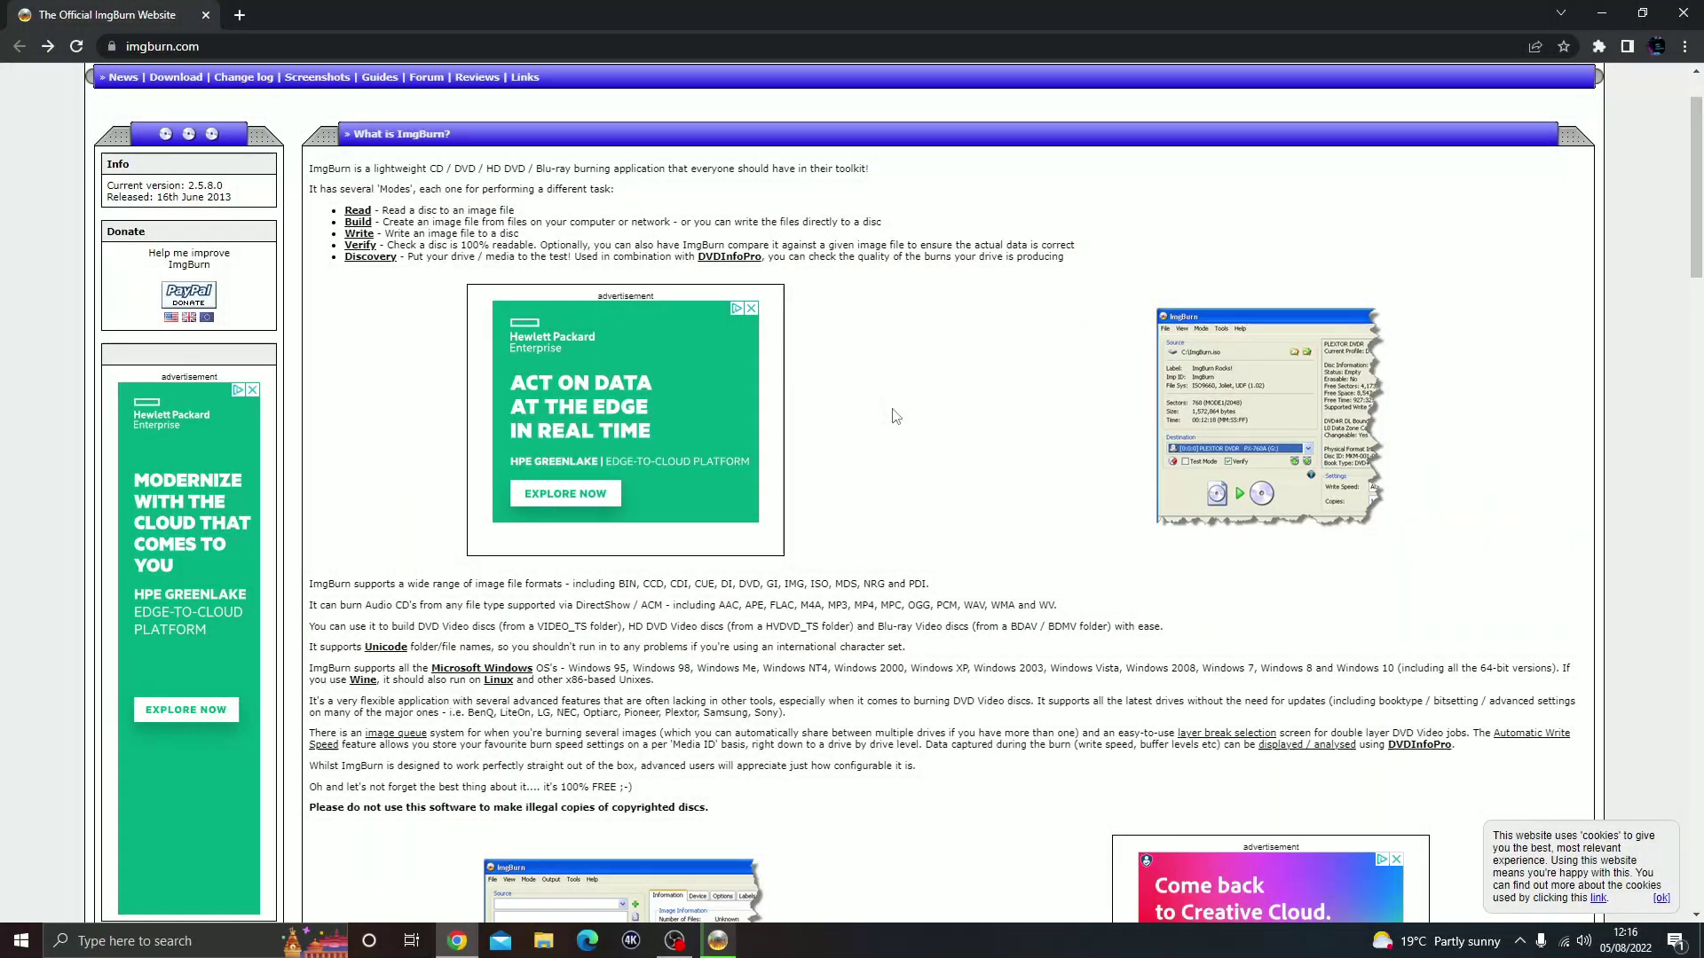
Find the ImgBurn v2.5.8.0 Released news item on imgburn.com and follow its download link
scroll(608, 242, "up", 1)
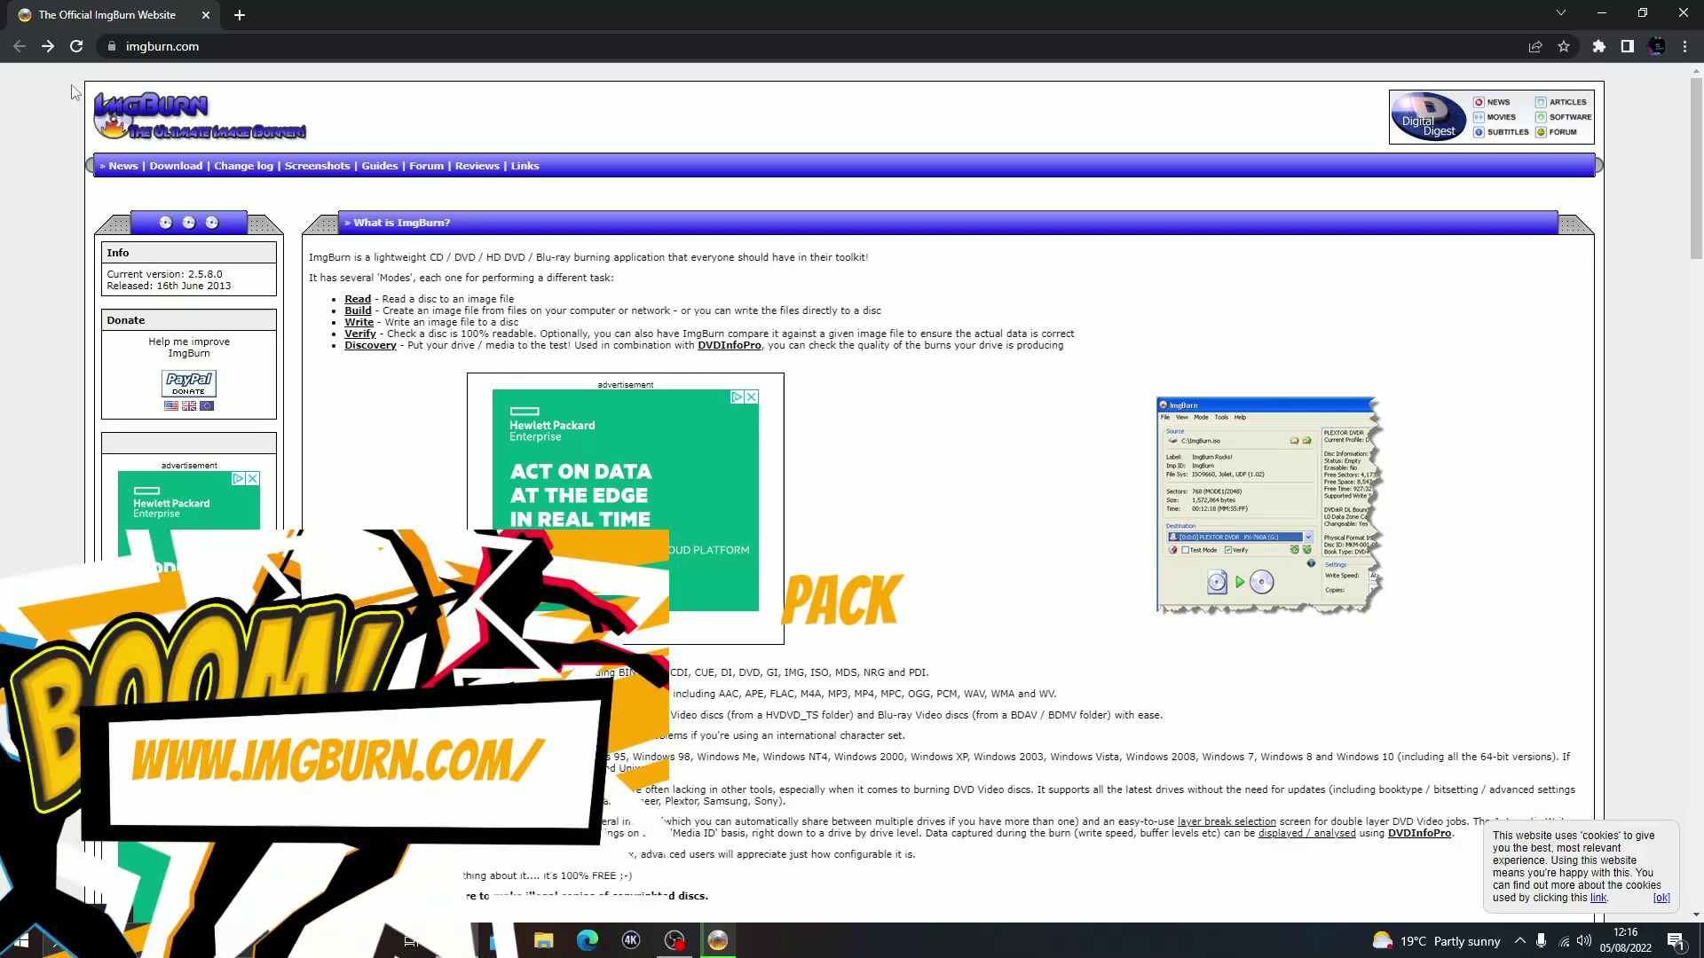
key("ctrl+l")
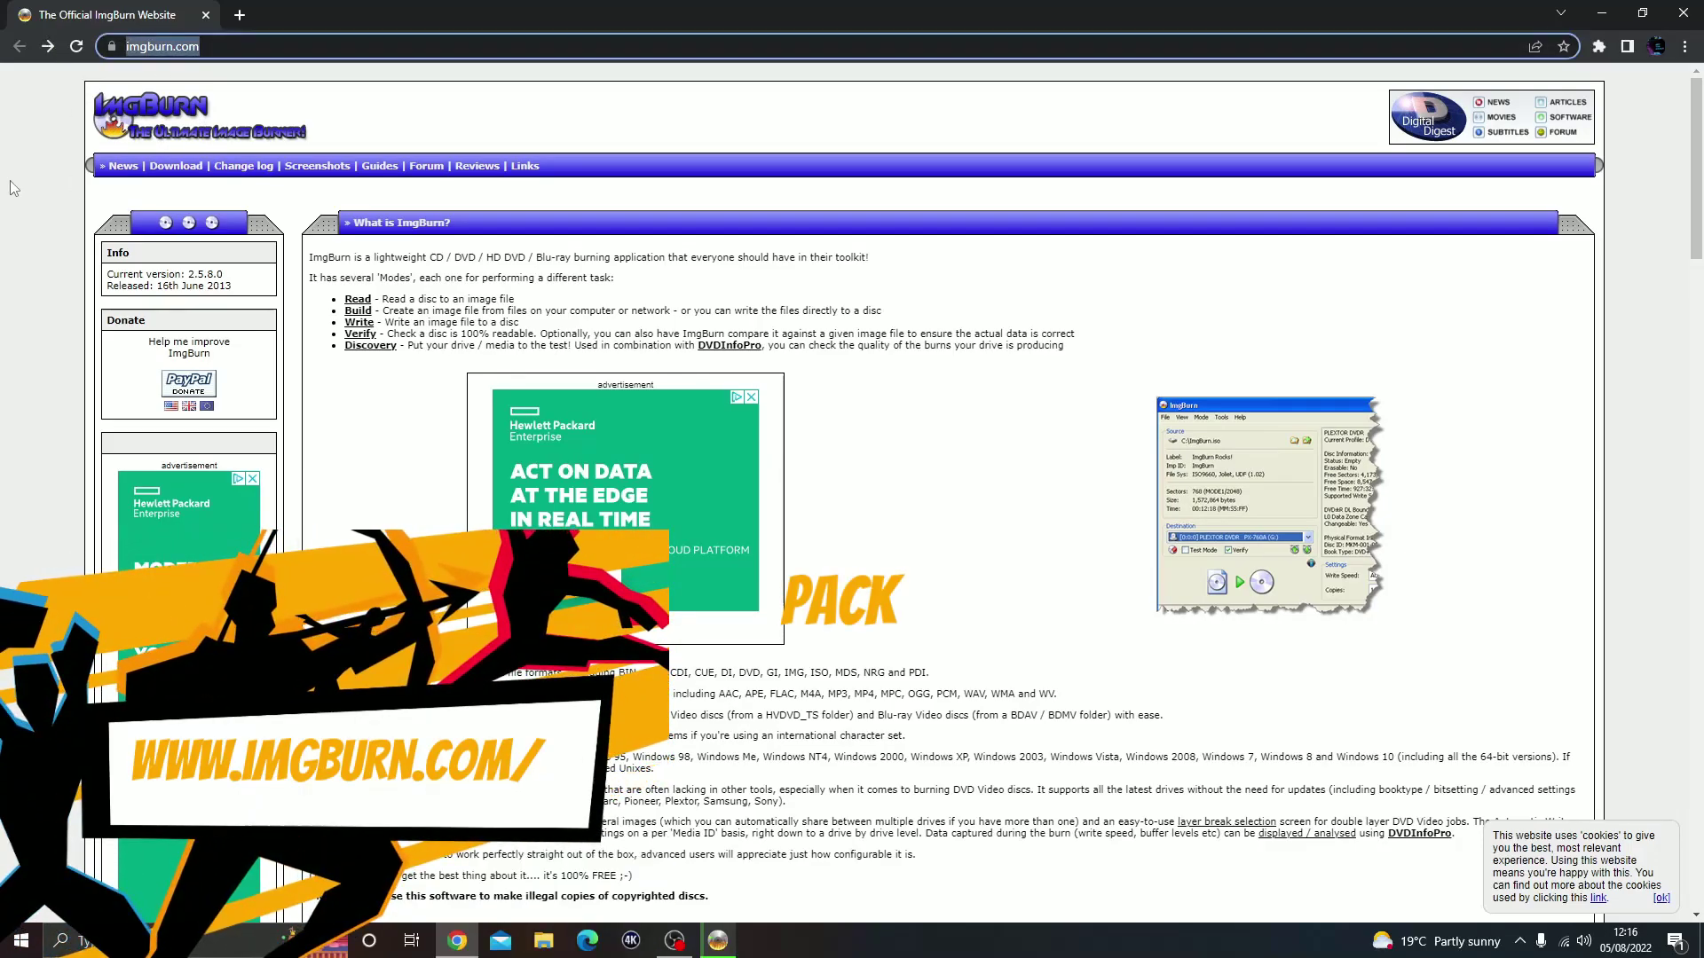
left_click(14, 188)
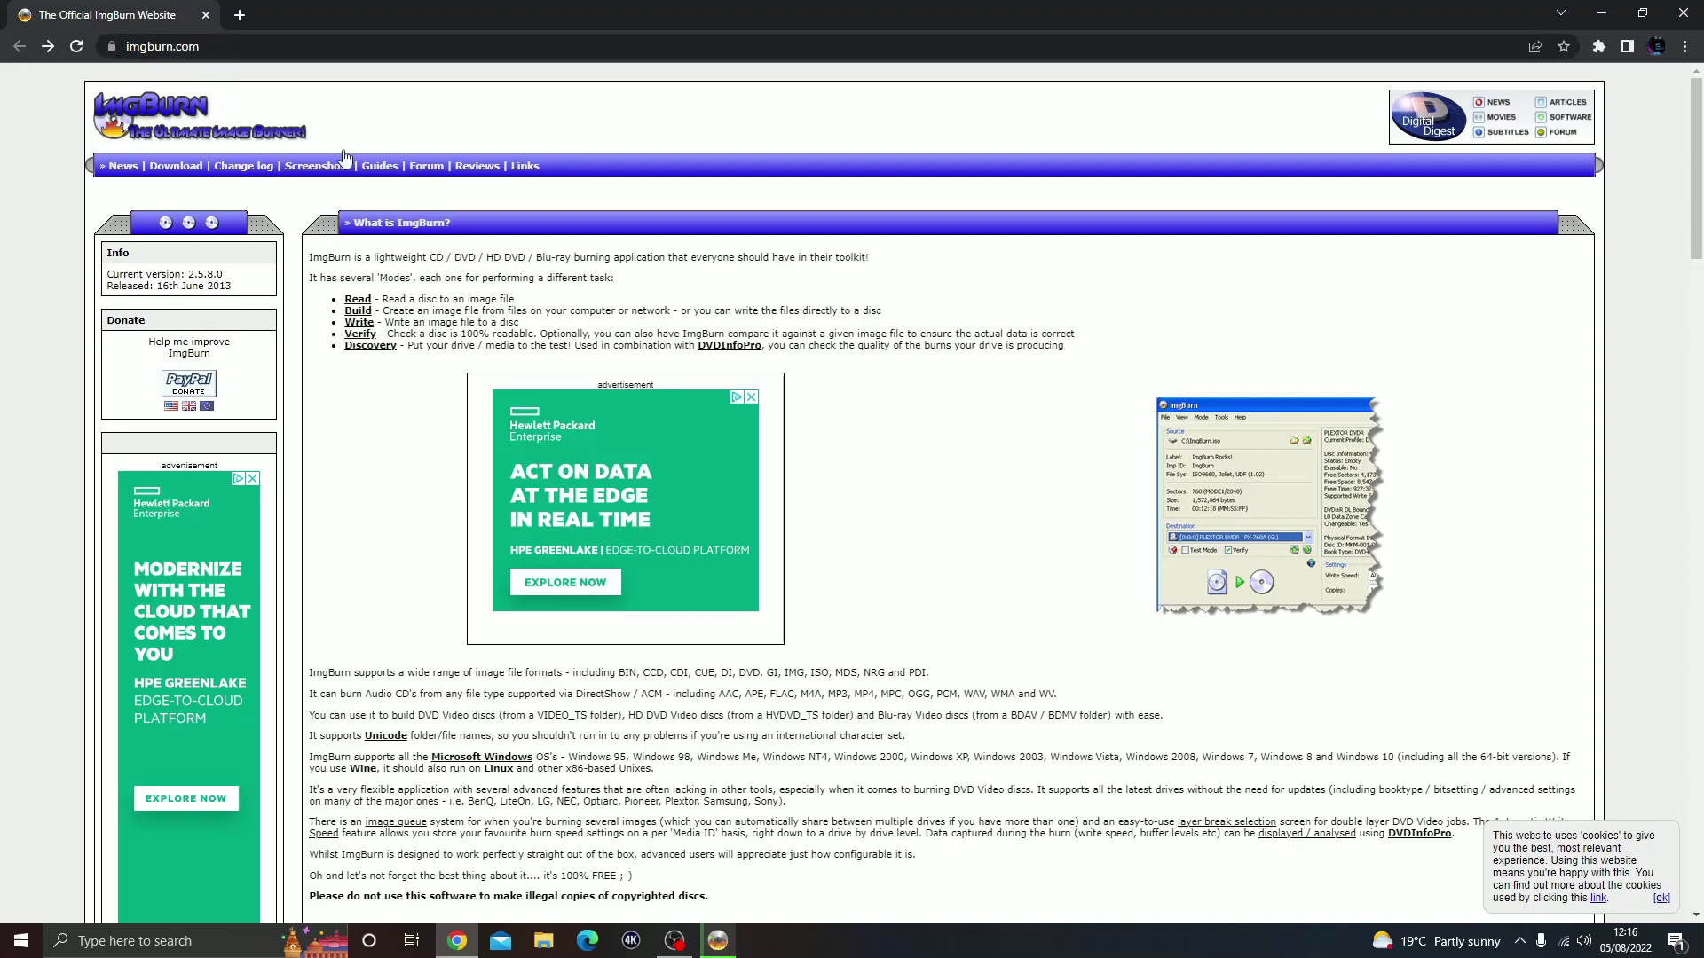
scroll(536, 373, "down", 9)
scroll(536, 373, "up", 10)
scroll(388, 420, "down", 4)
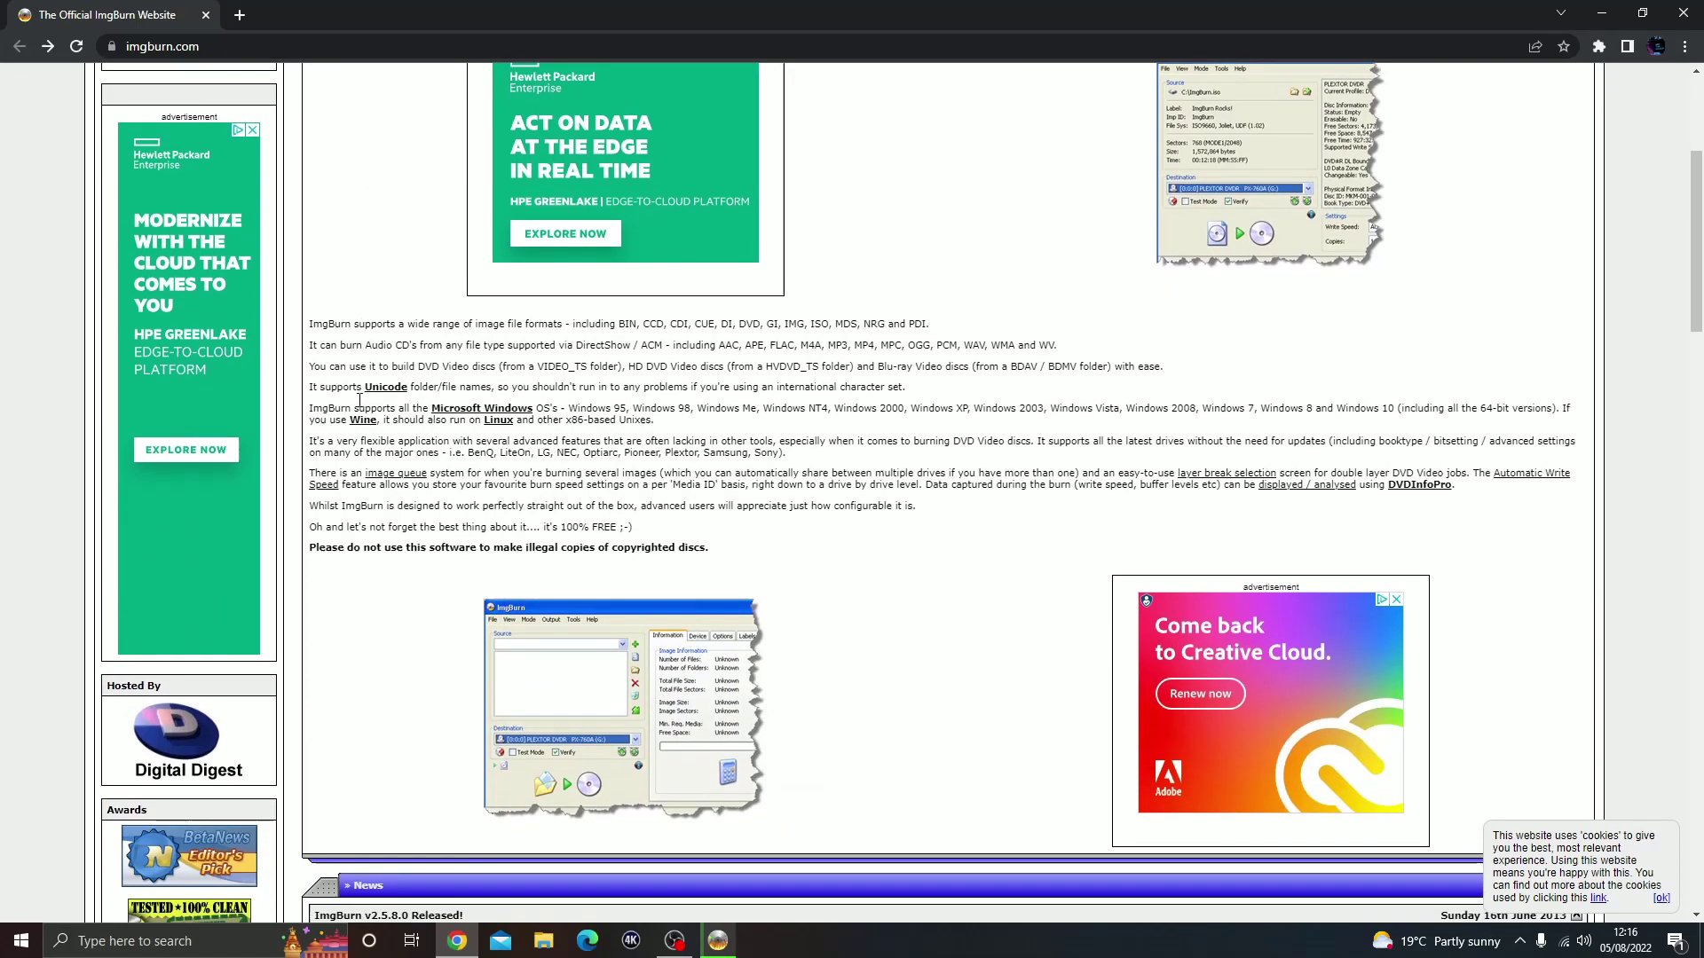
scroll(496, 512, "up", 4)
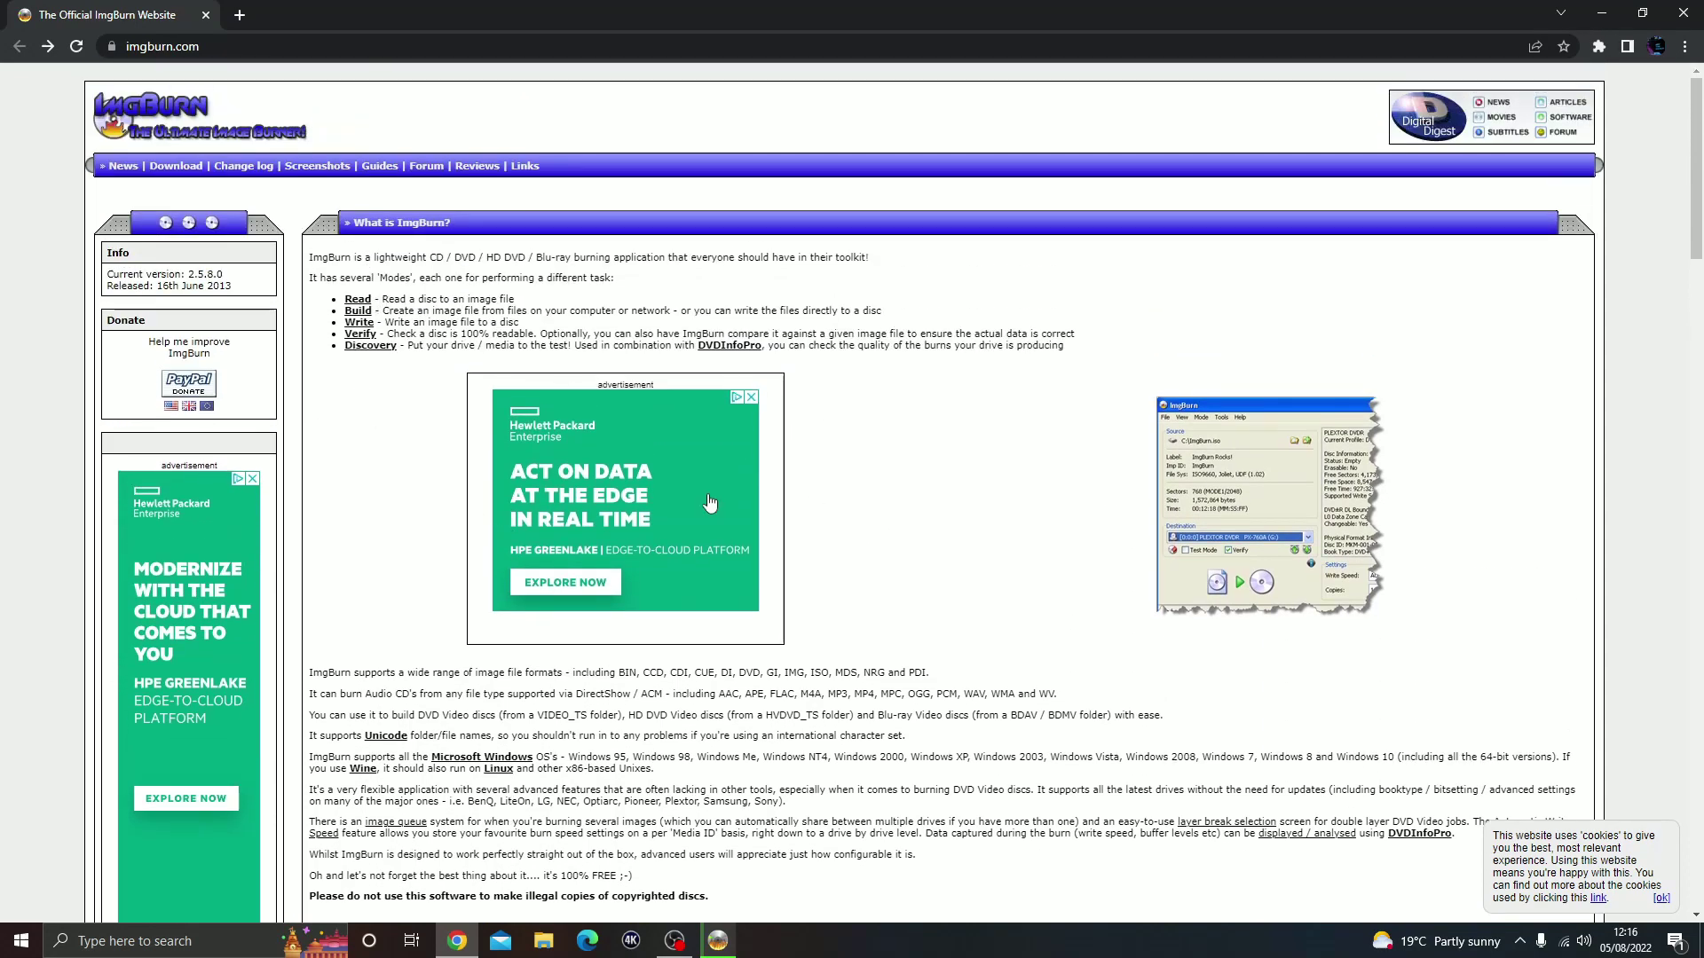
scroll(395, 333, "down", 1)
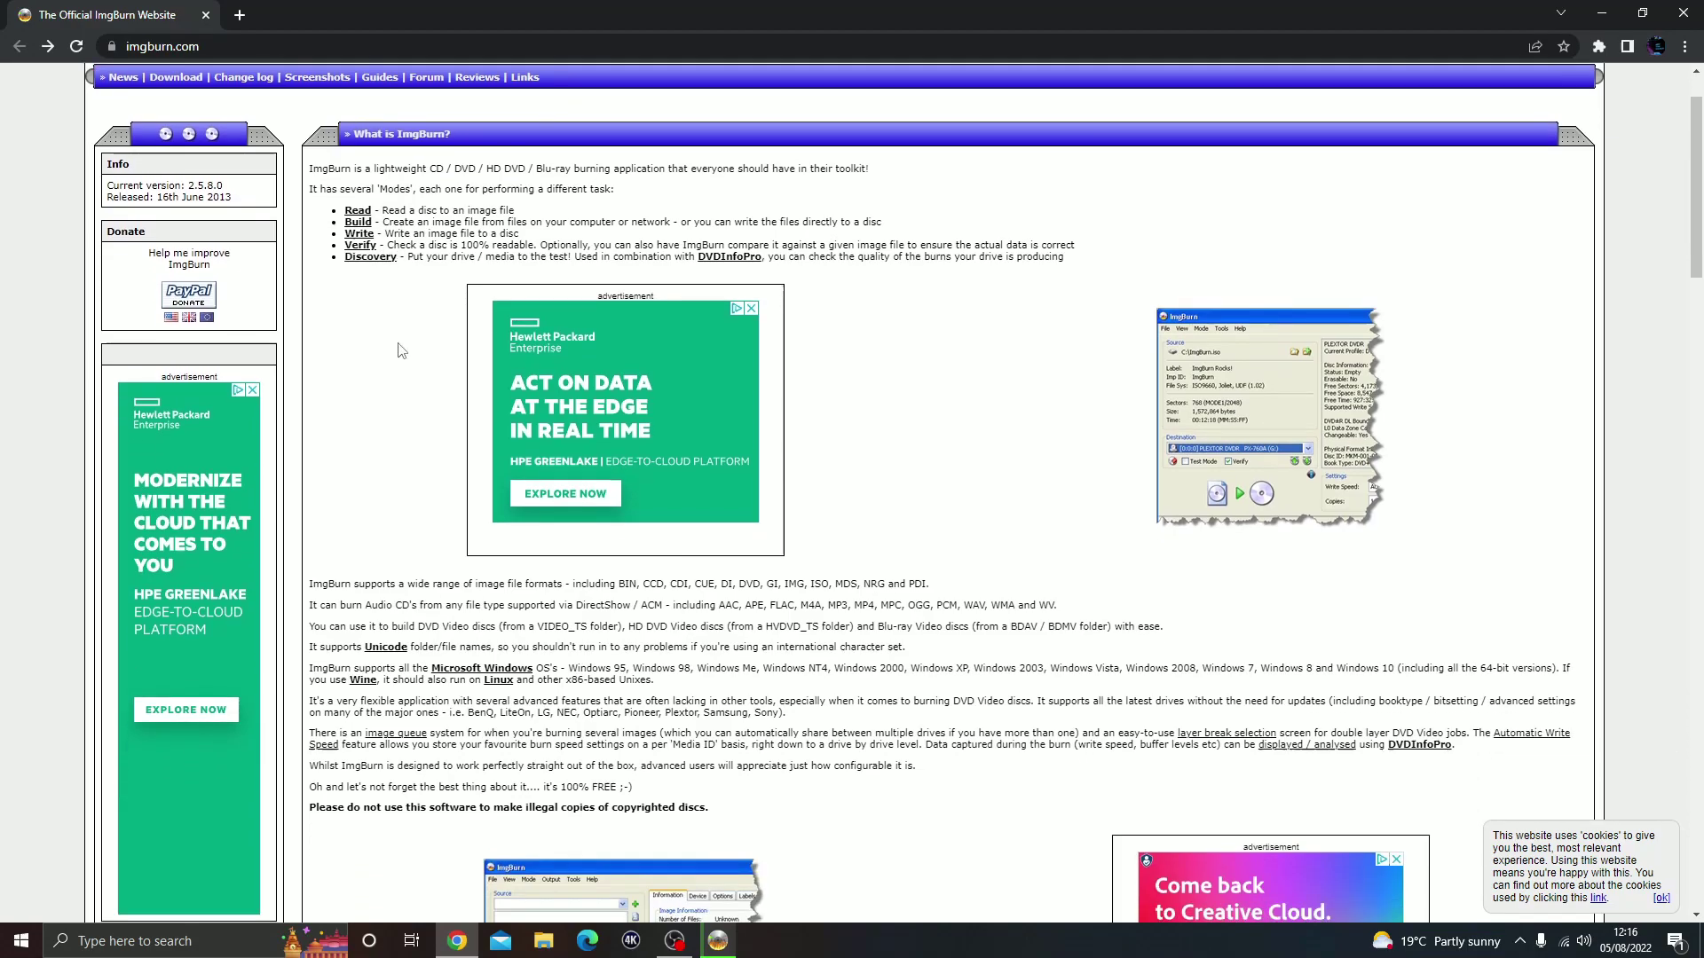
scroll(401, 351, "down", 9)
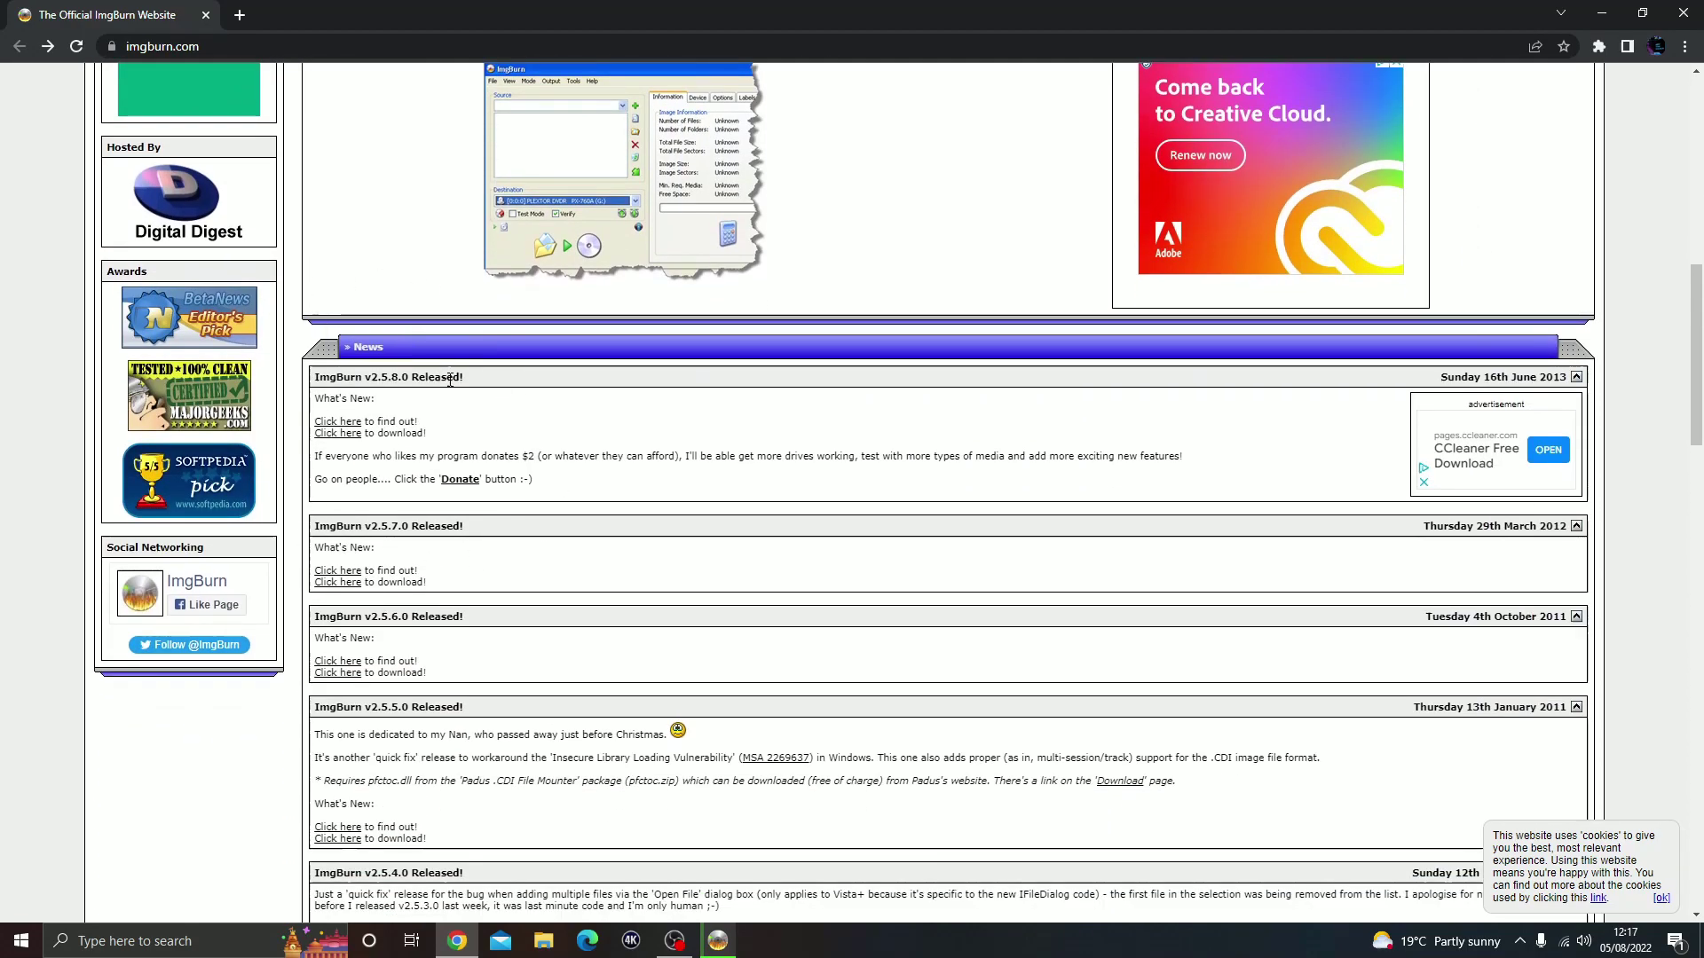
triple_click(450, 377)
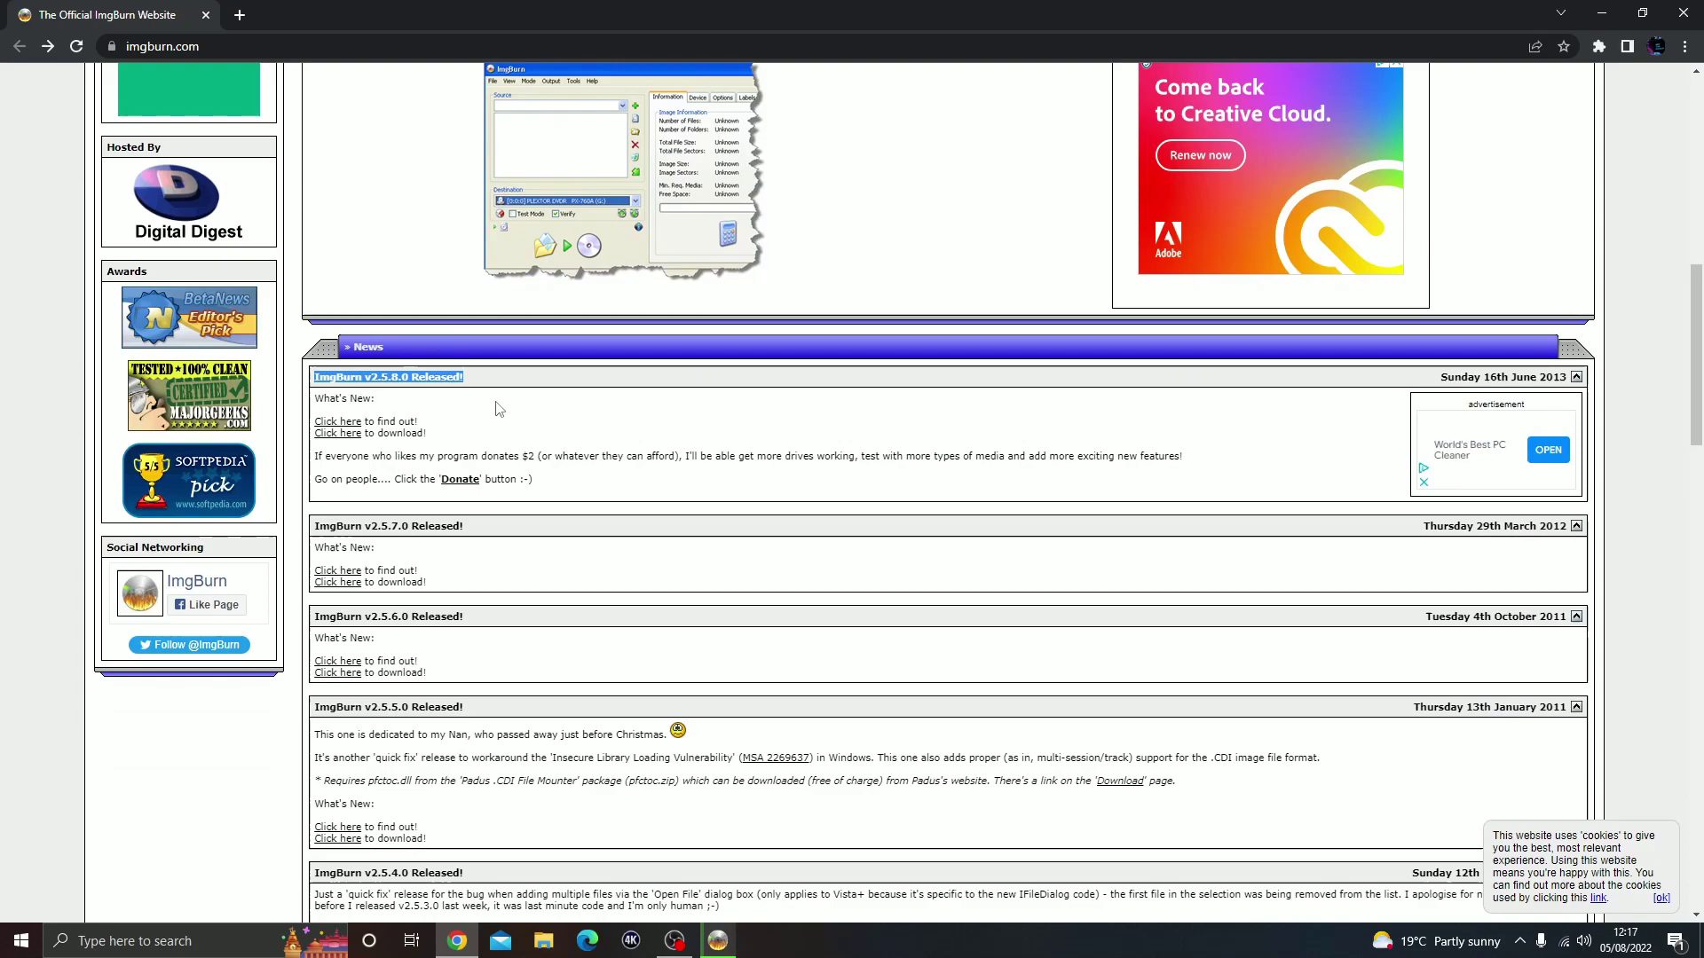
left_click(339, 434)
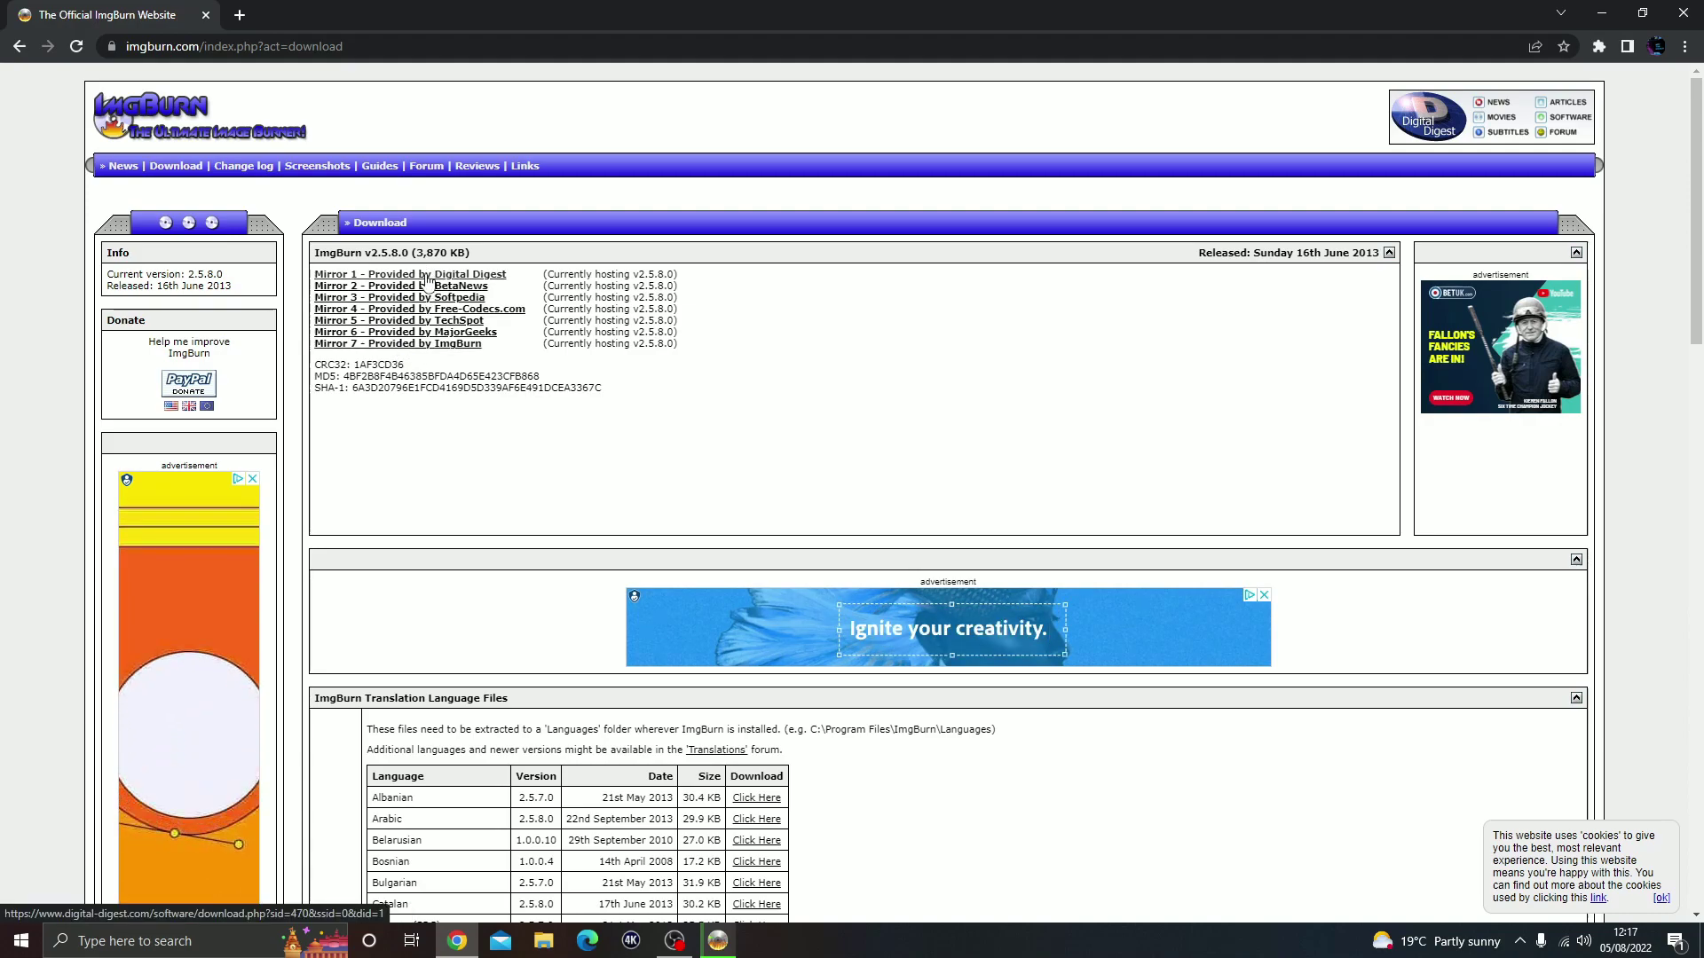
Download Setup_ImgBurn_2580.exe from the Digital Digest mirror and launch the installer
left_click(426, 276)
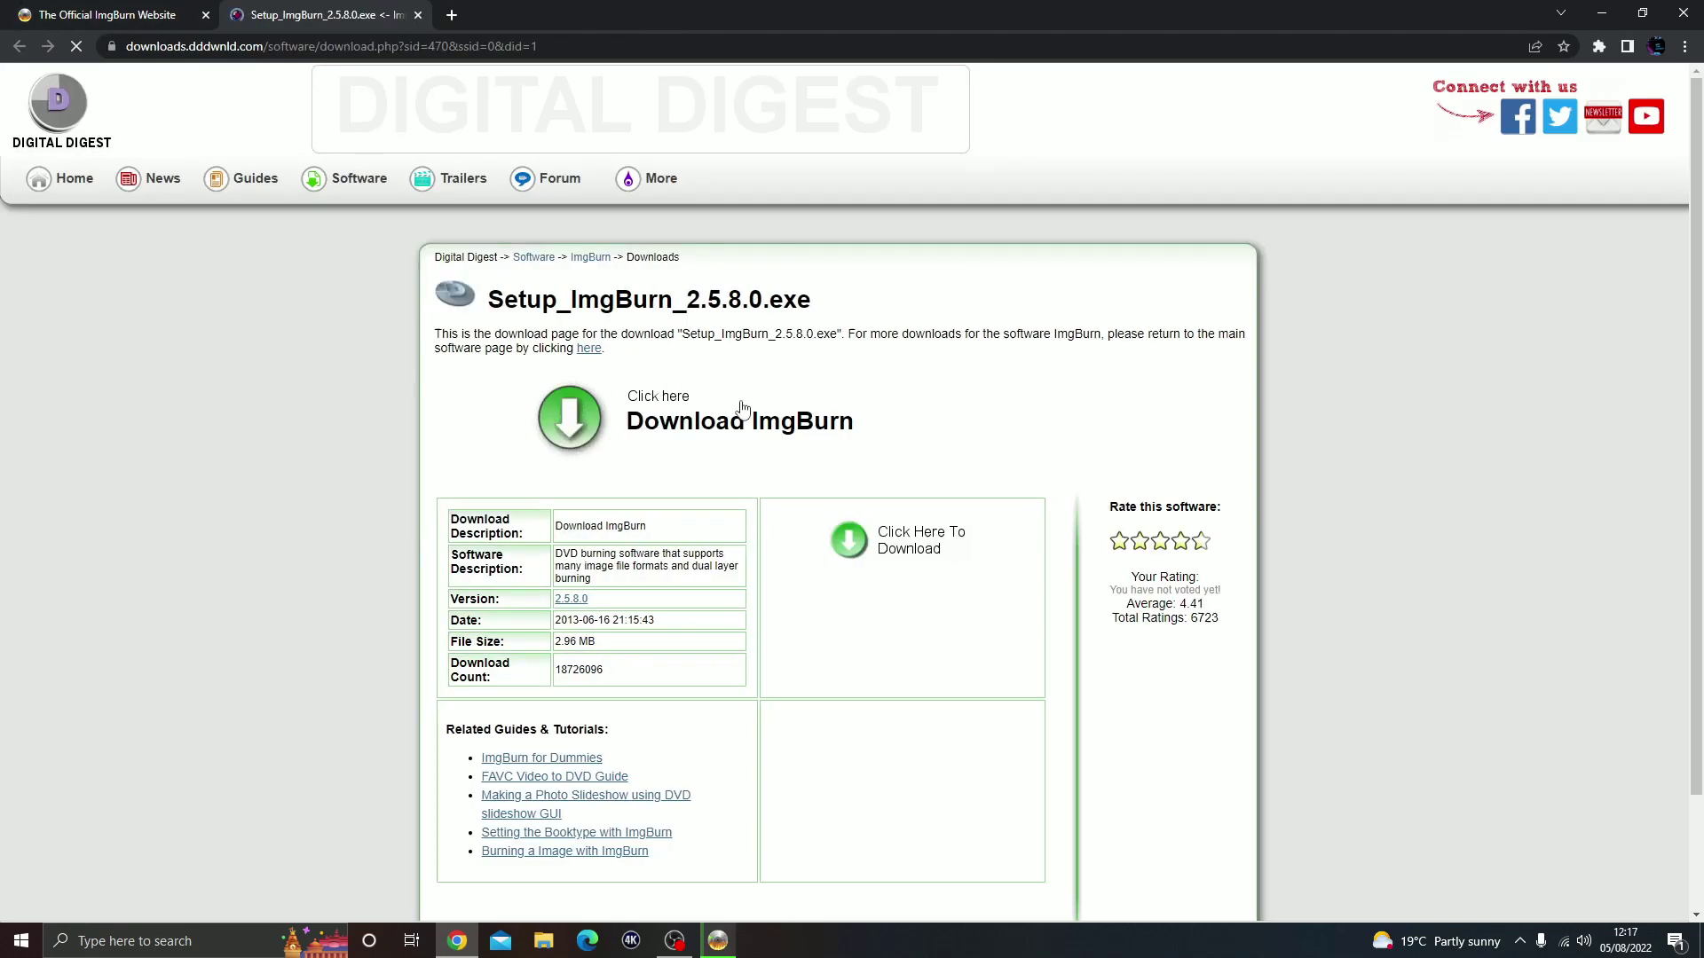
left_click(575, 419)
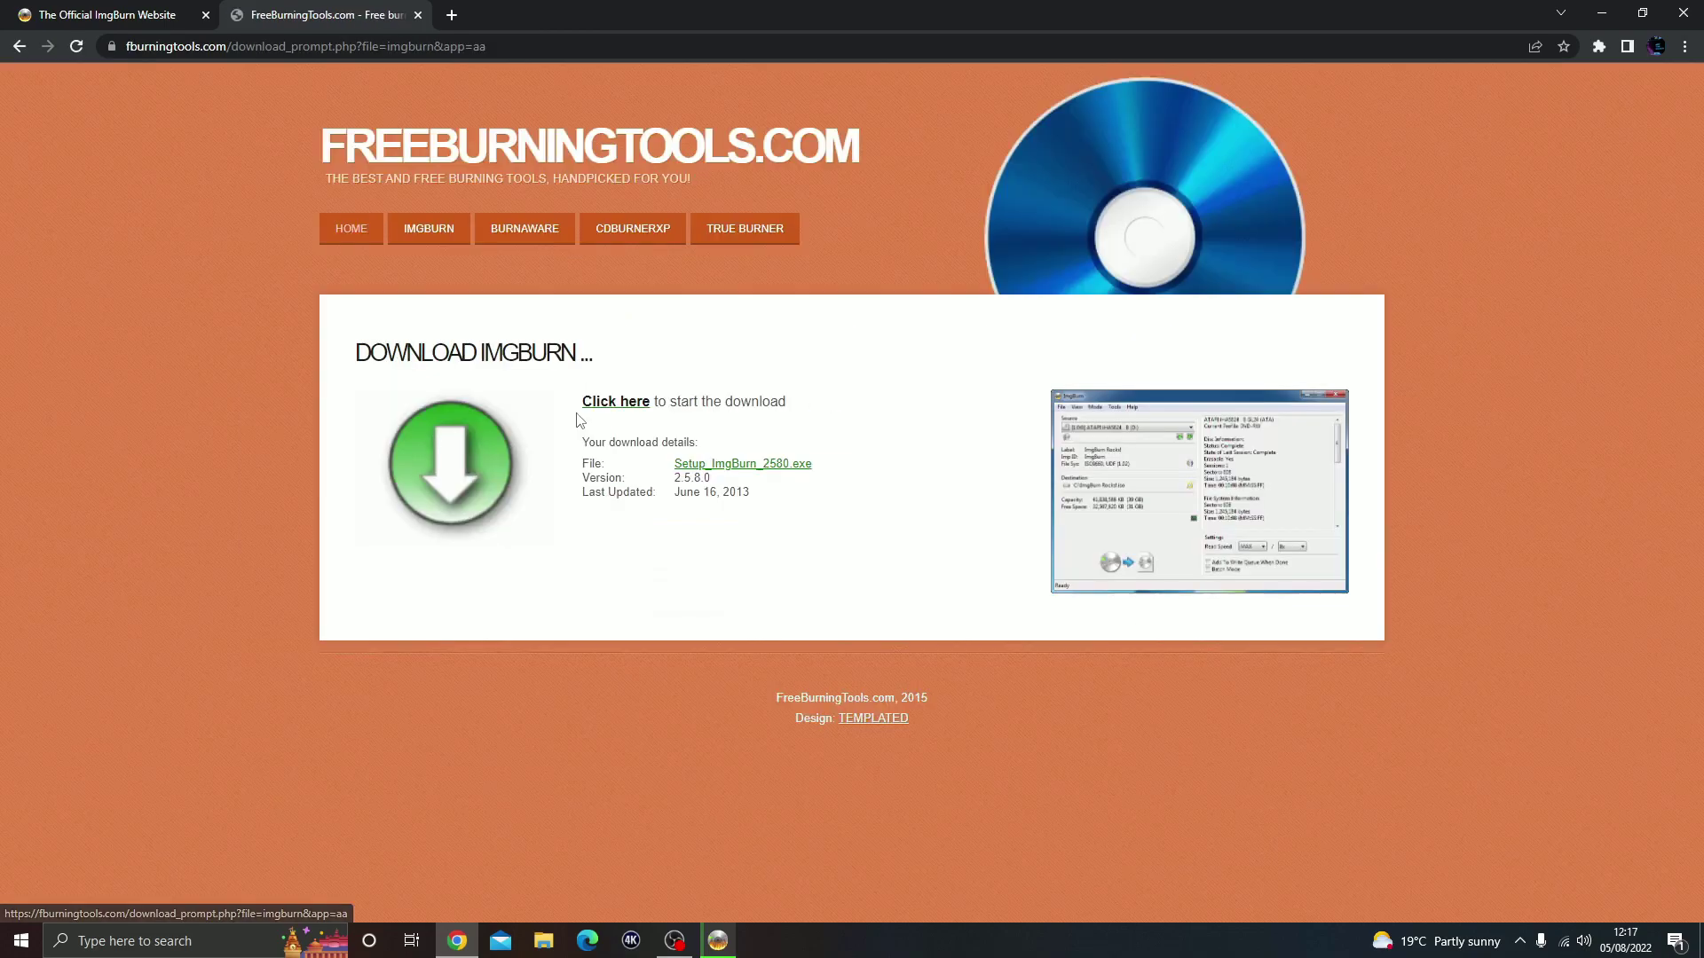
left_click(745, 470)
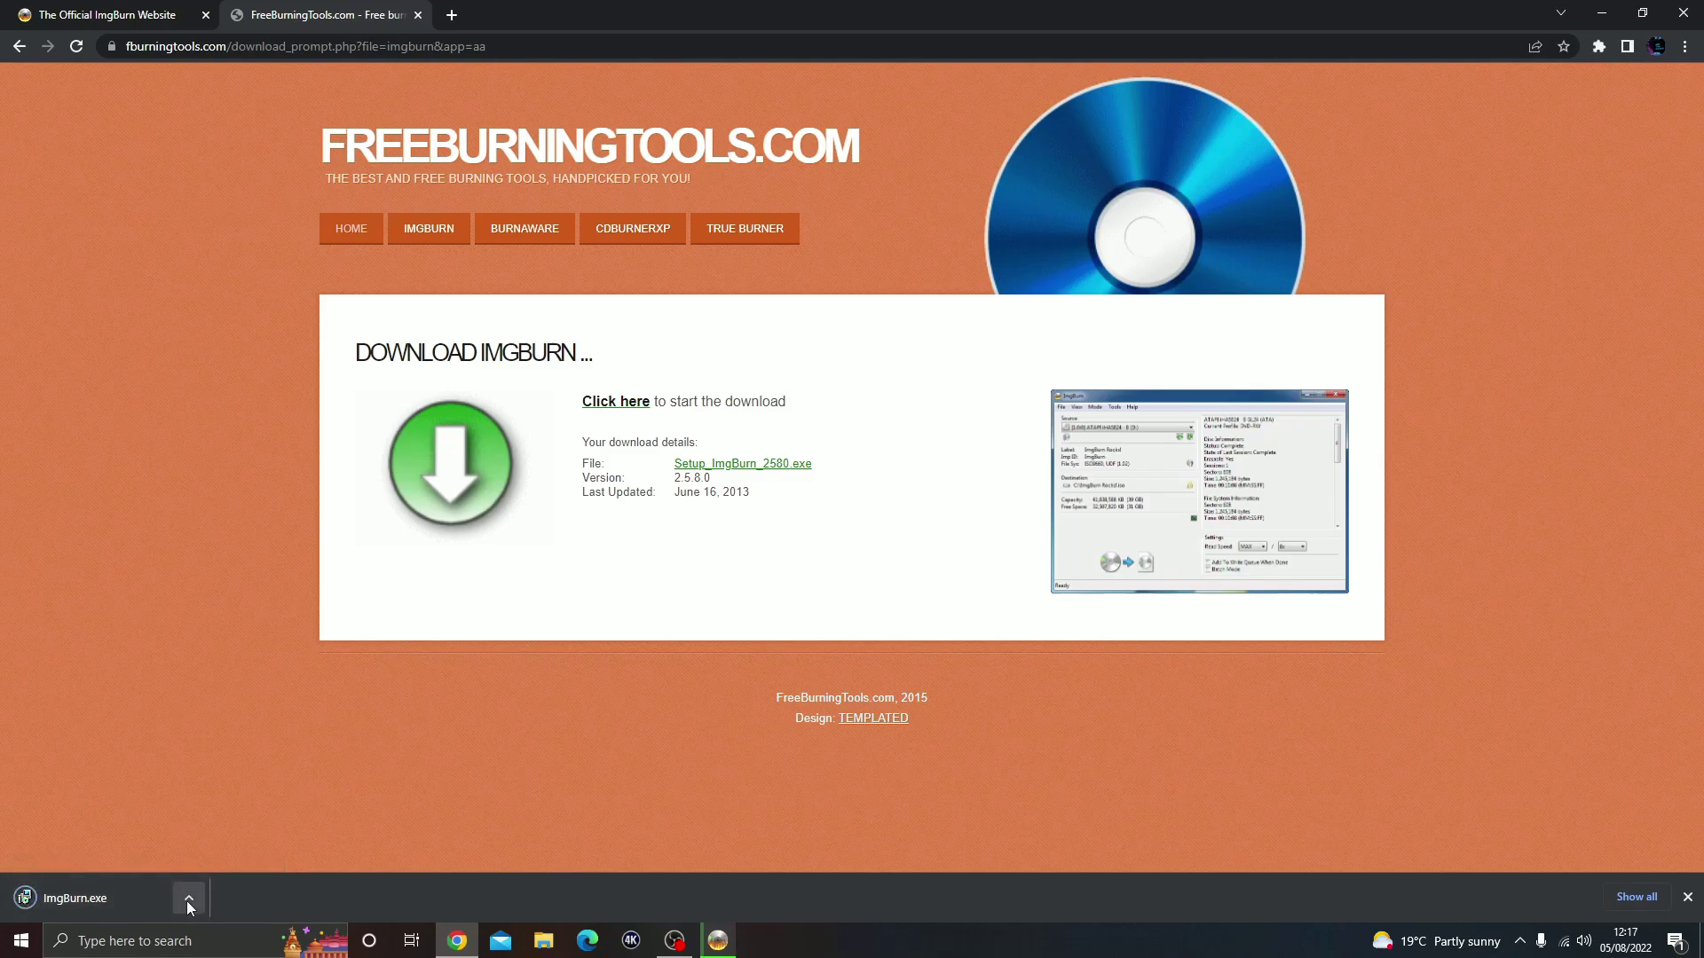
left_click(188, 899)
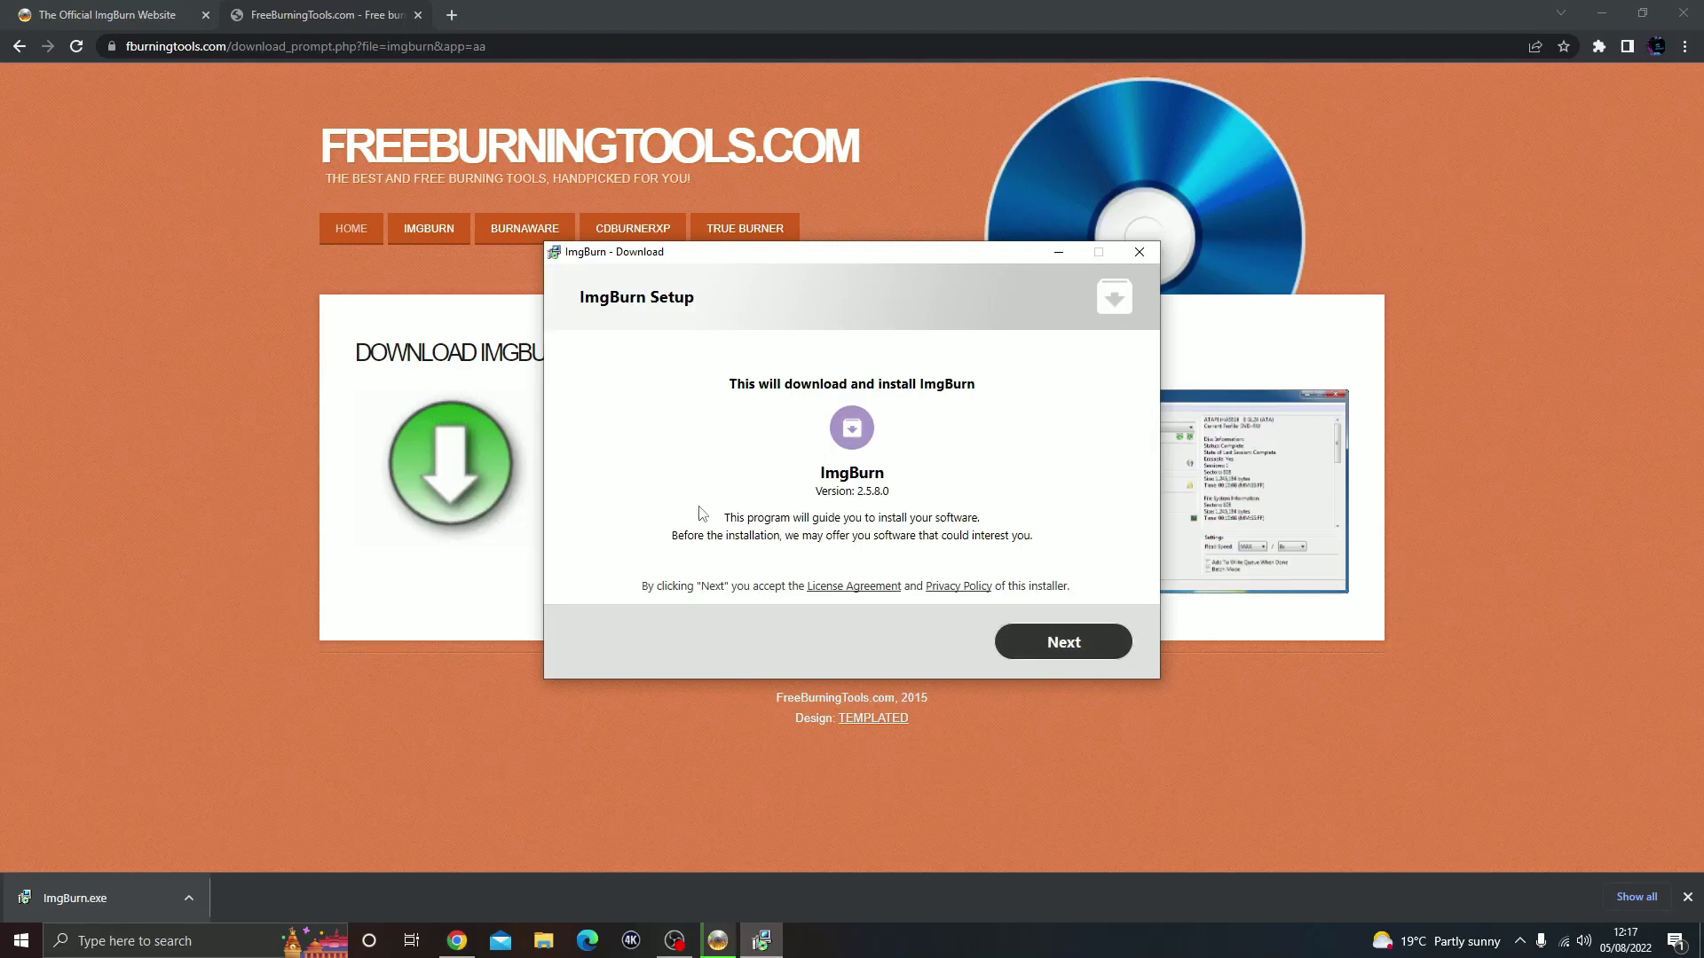
Start ImgBurn from the desktop and choose Create image file from disc for the TGBM DVD
left_click(1141, 254)
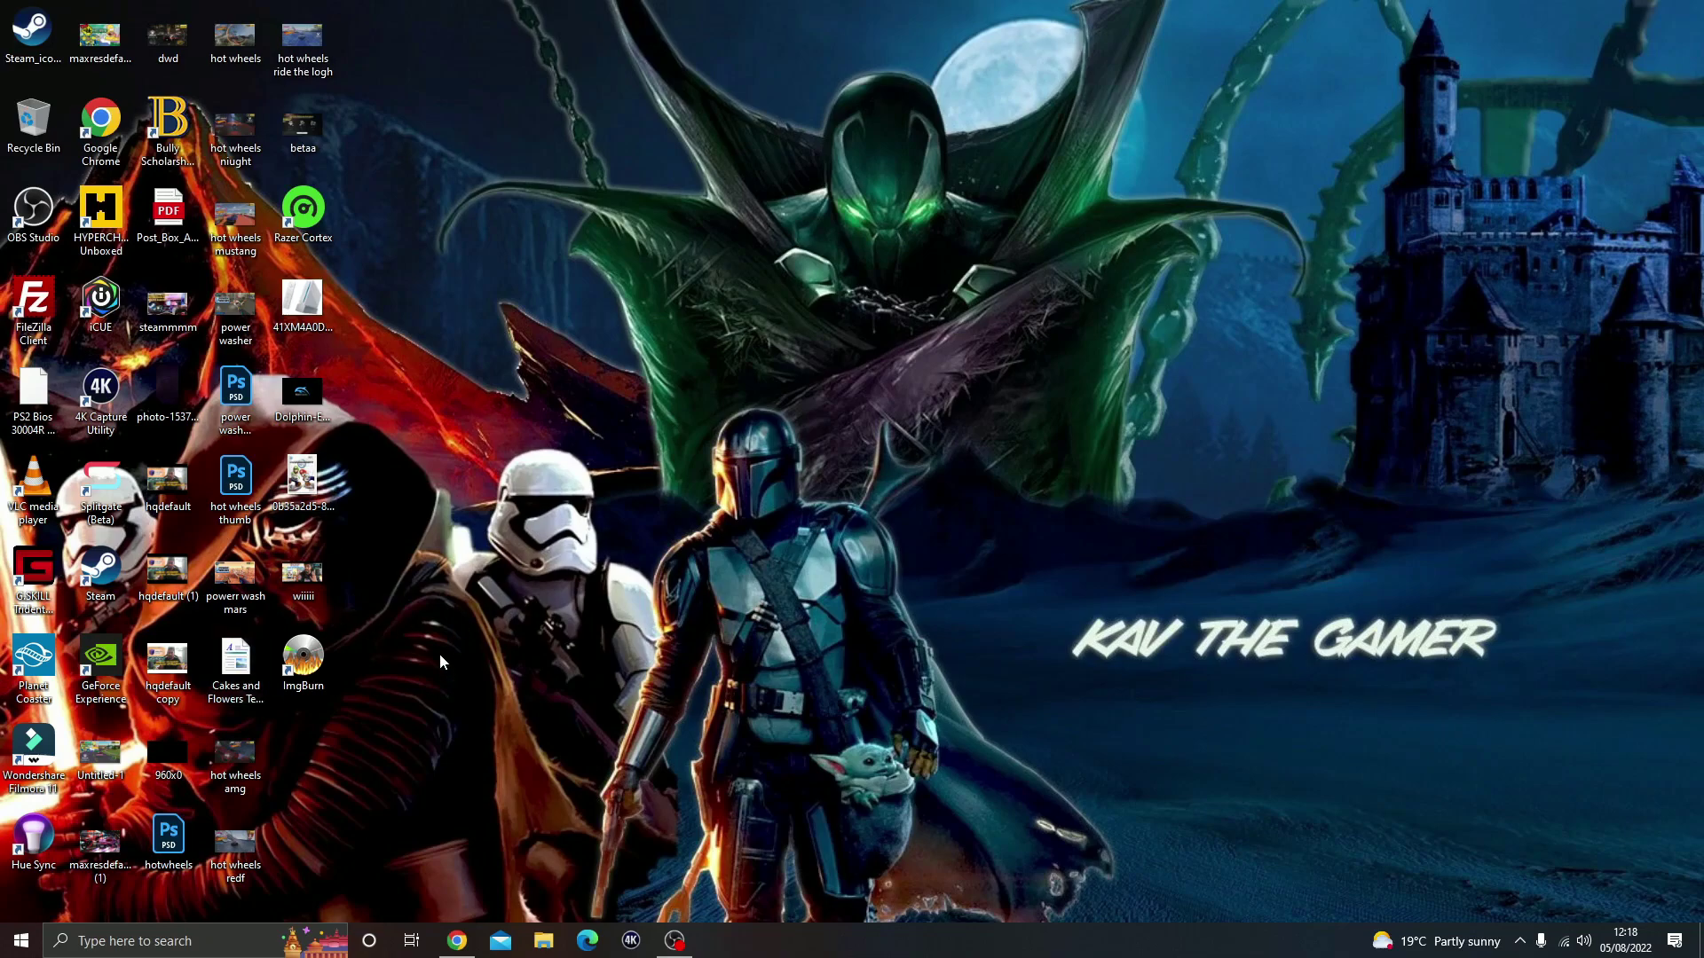
double_click(312, 667)
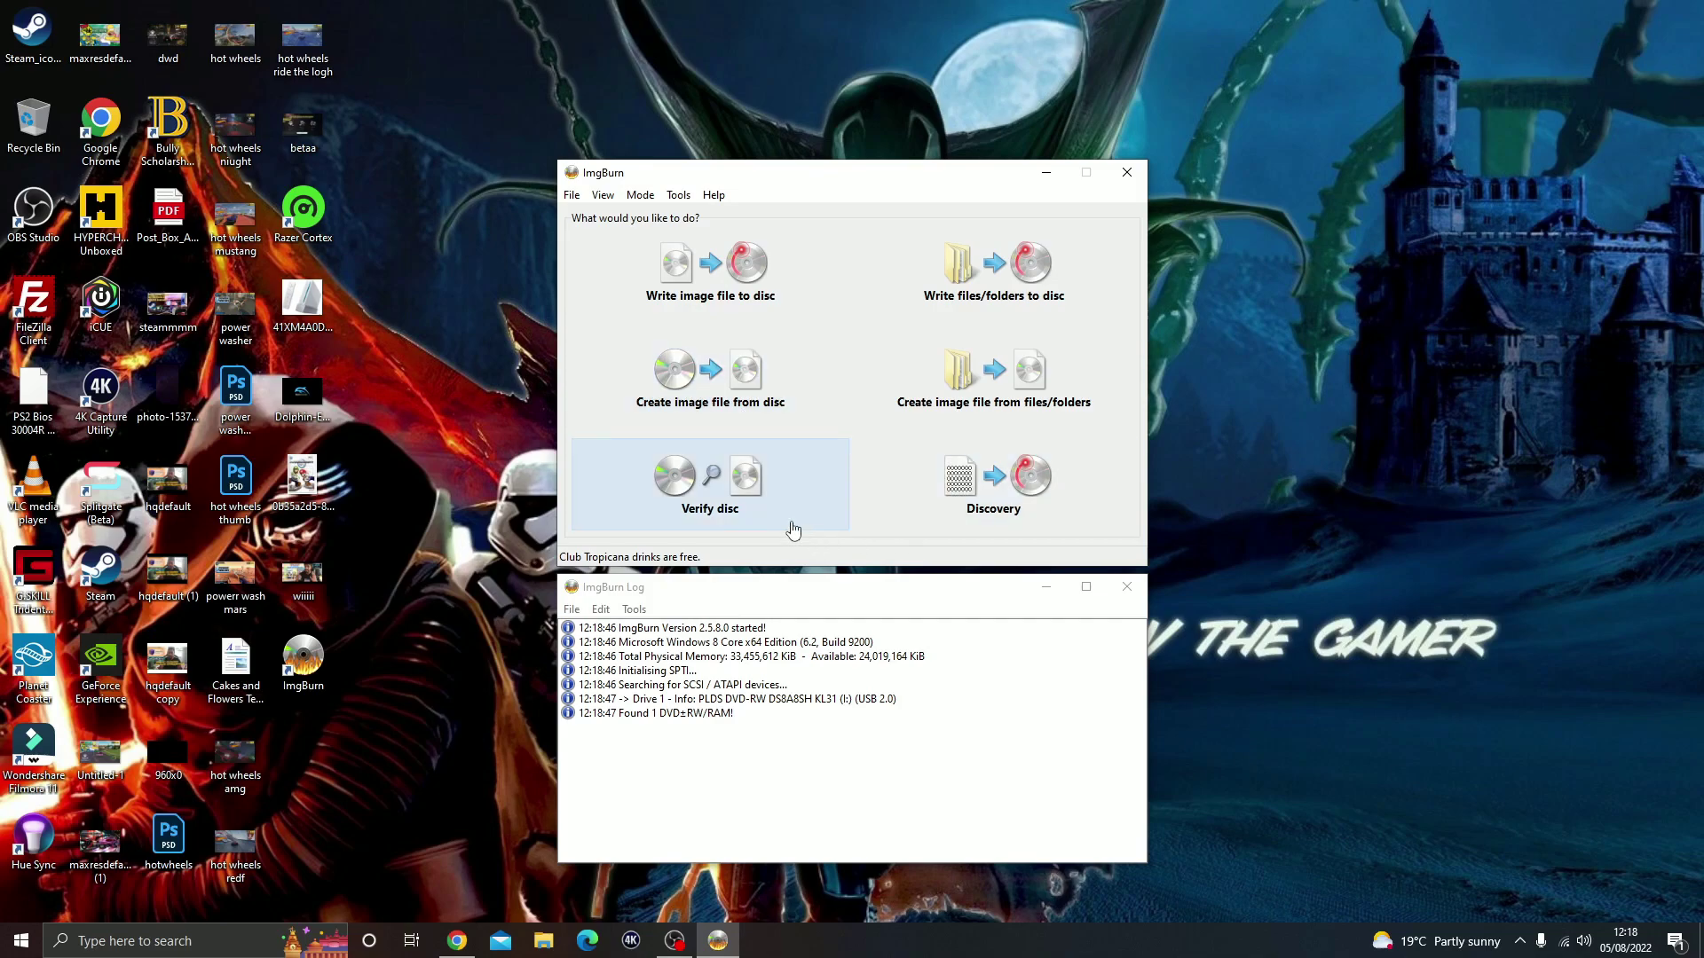
left_click(695, 390)
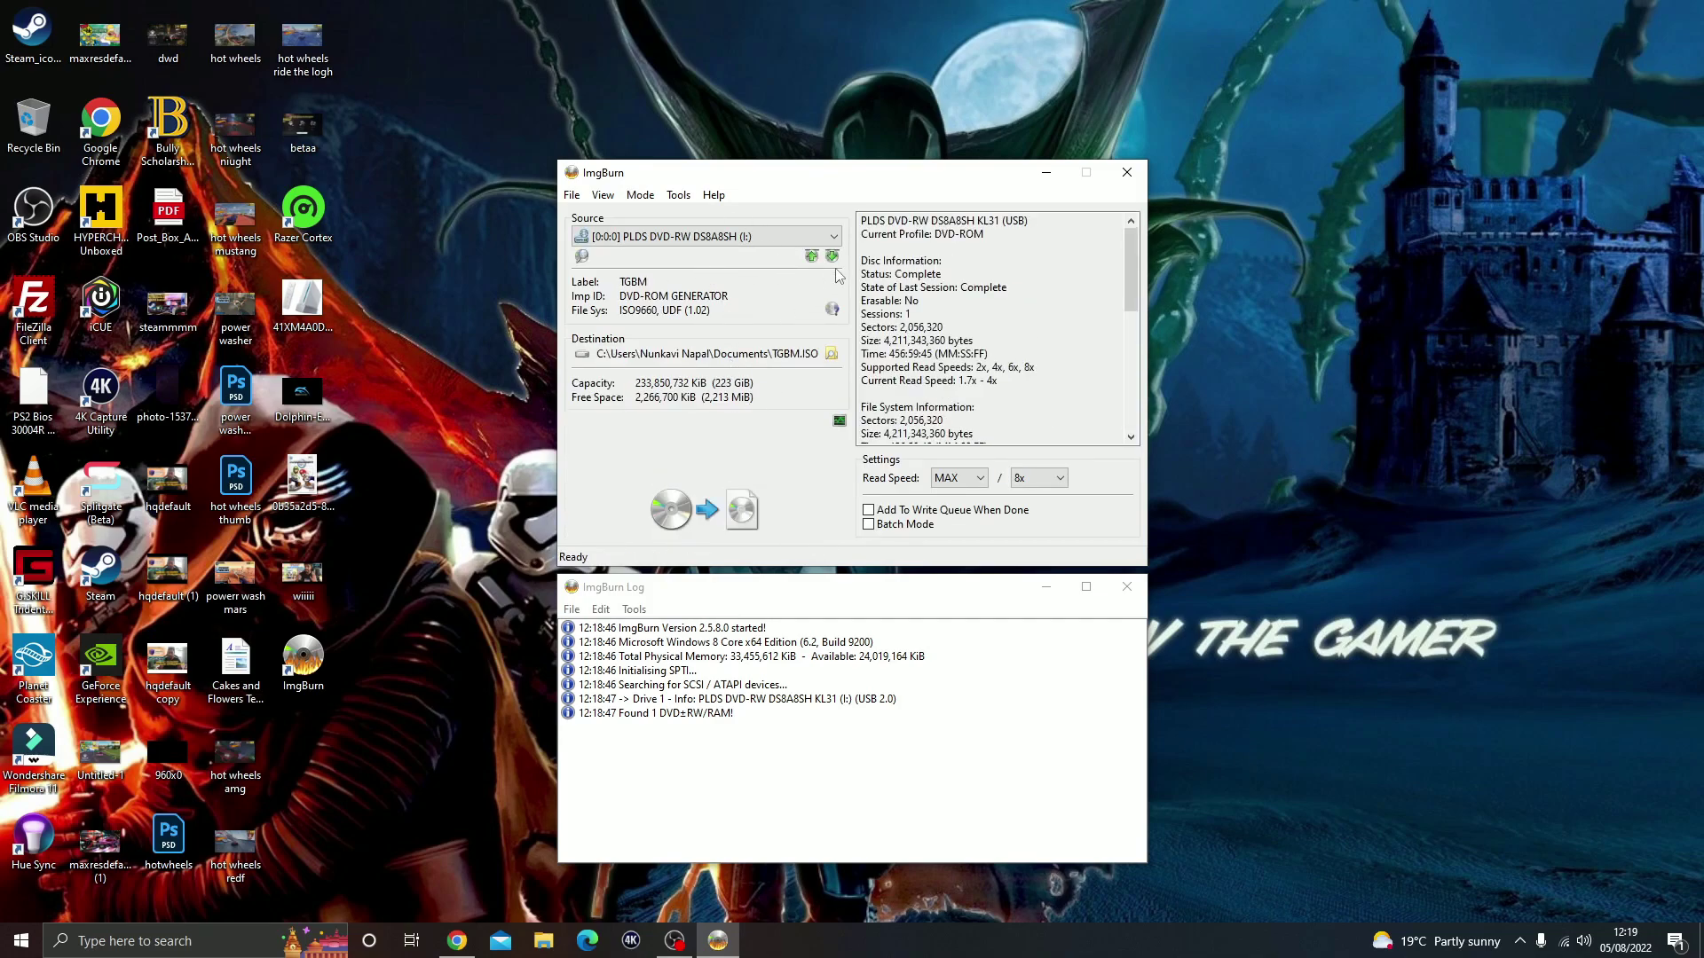
scroll(1106, 429, "down", 6)
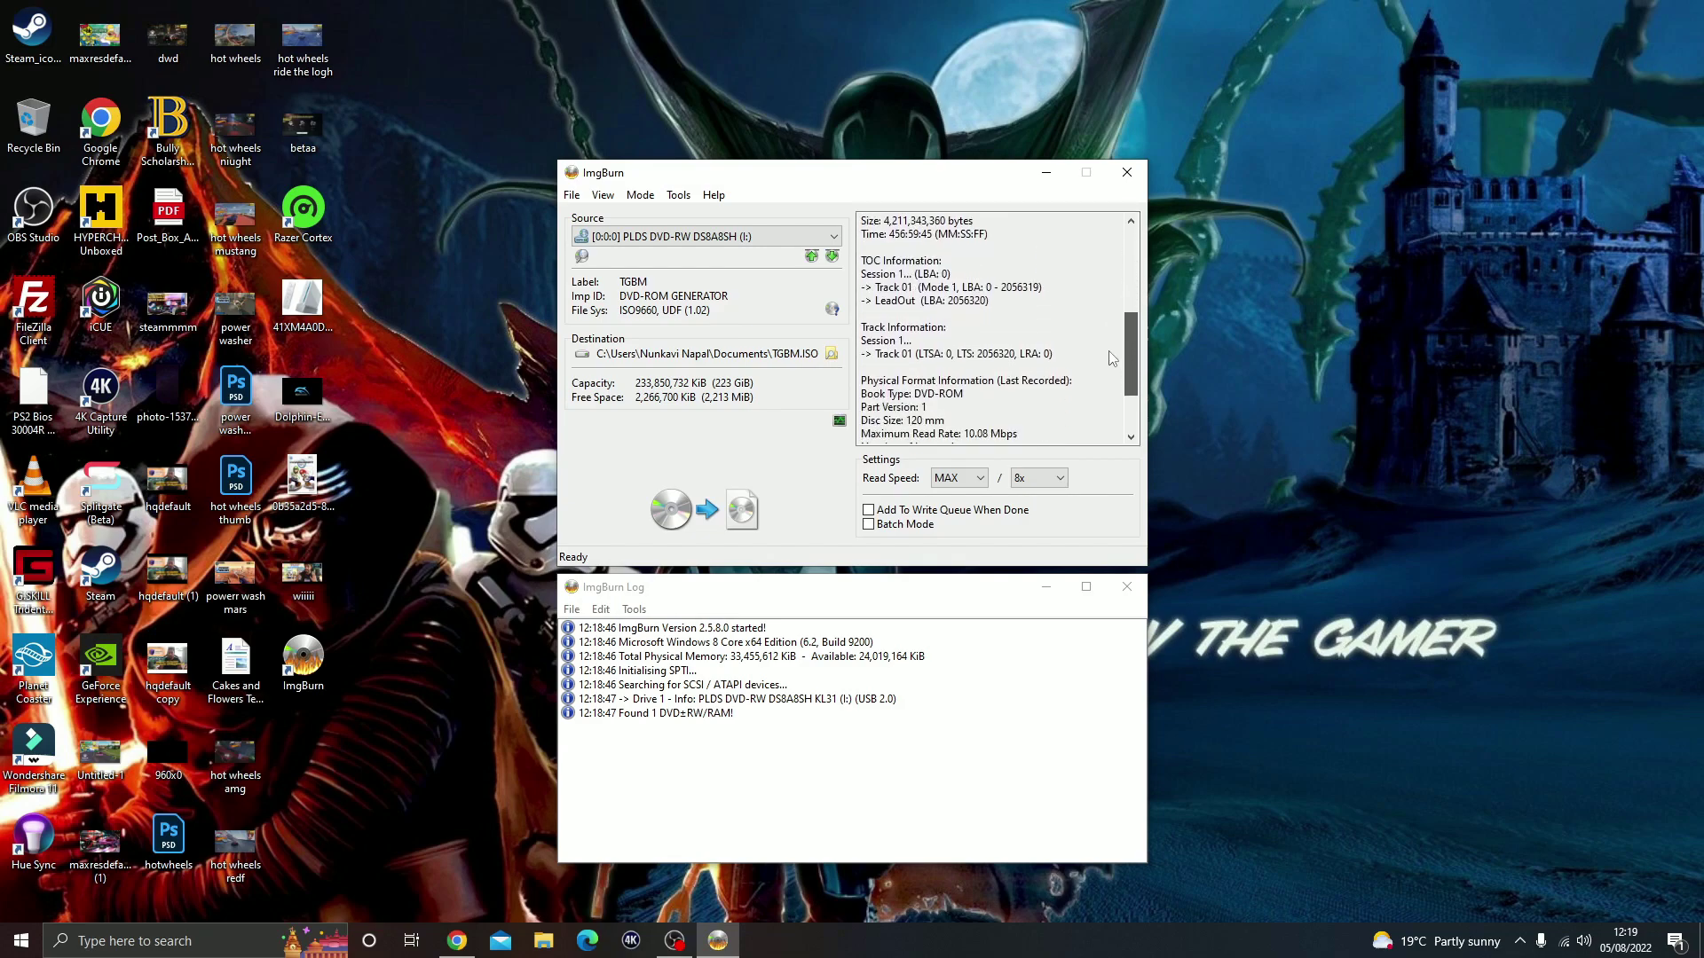
scroll(1106, 429, "up", 6)
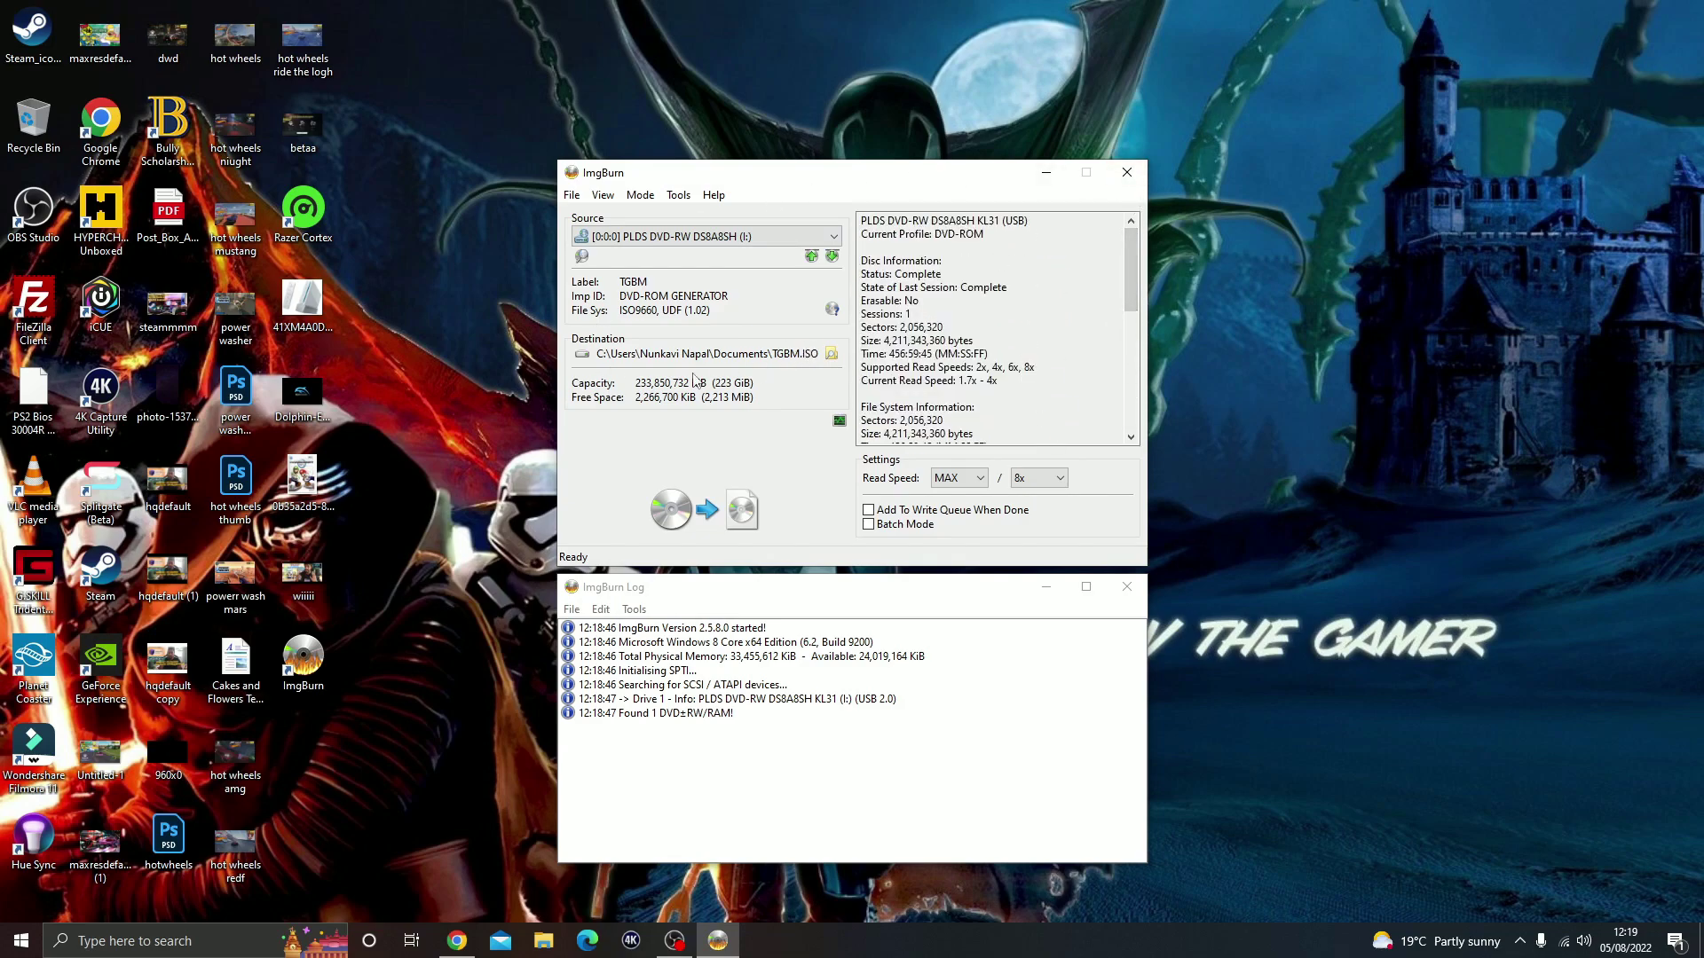
Save the image as ISO on Seagate Firecuda (D:), named 'The Getaway Black Monday'
left_click(831, 354)
scroll(670, 437, "down", 4)
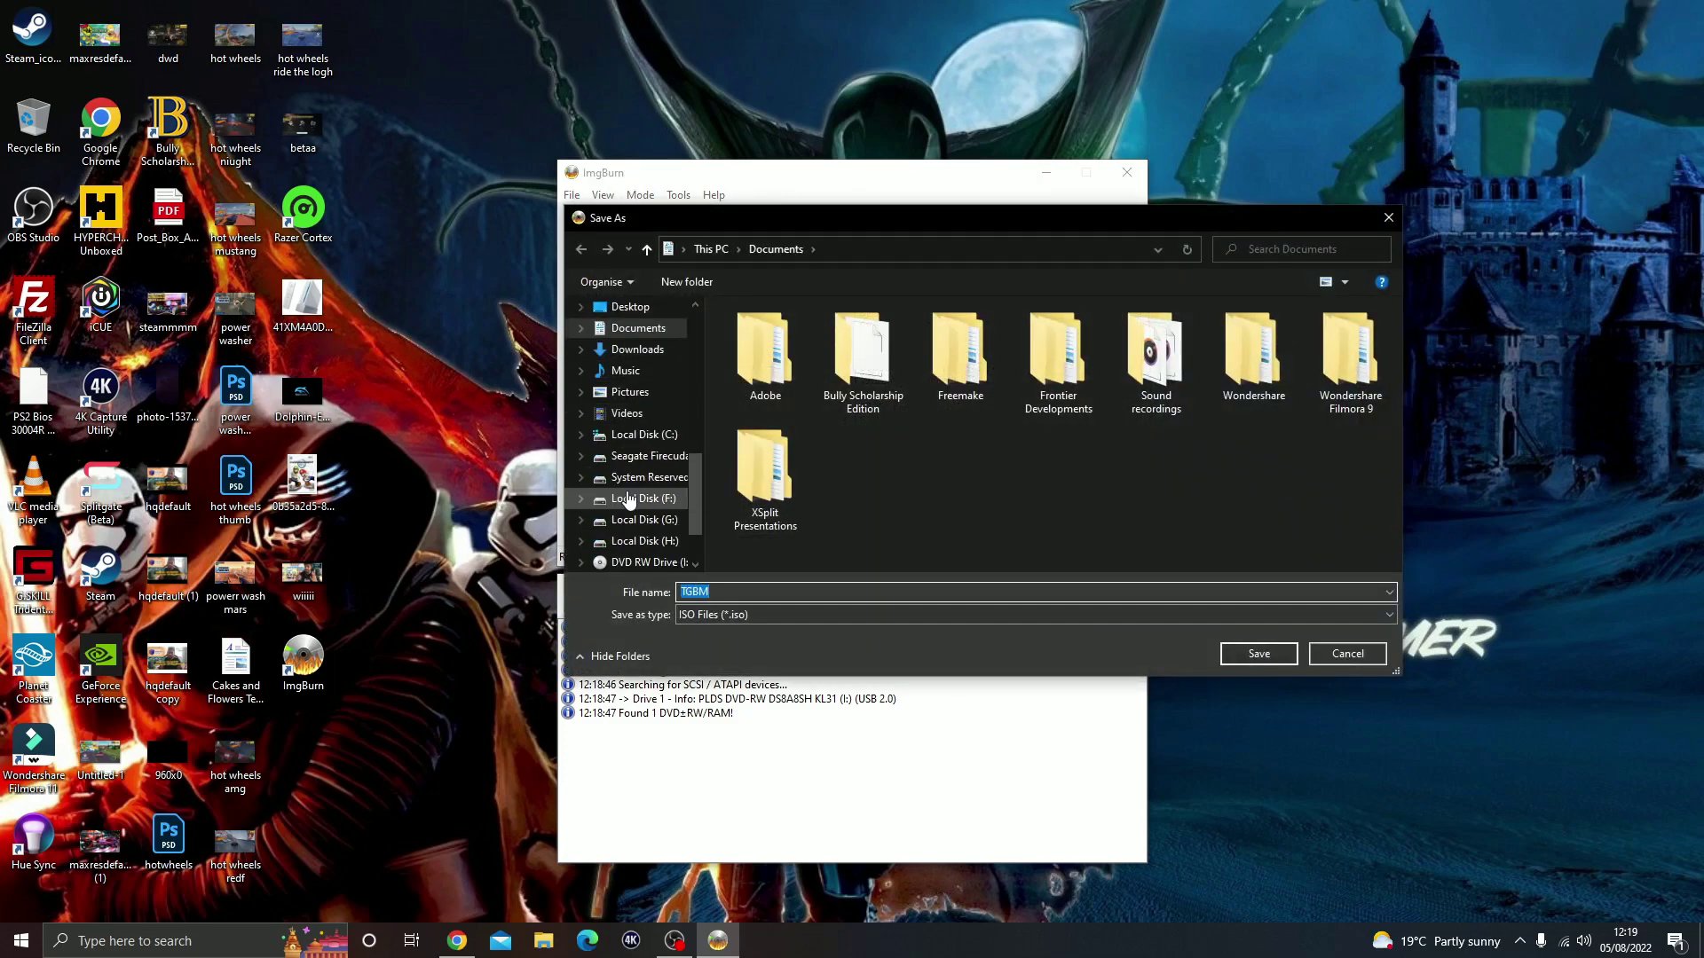
left_click(674, 457)
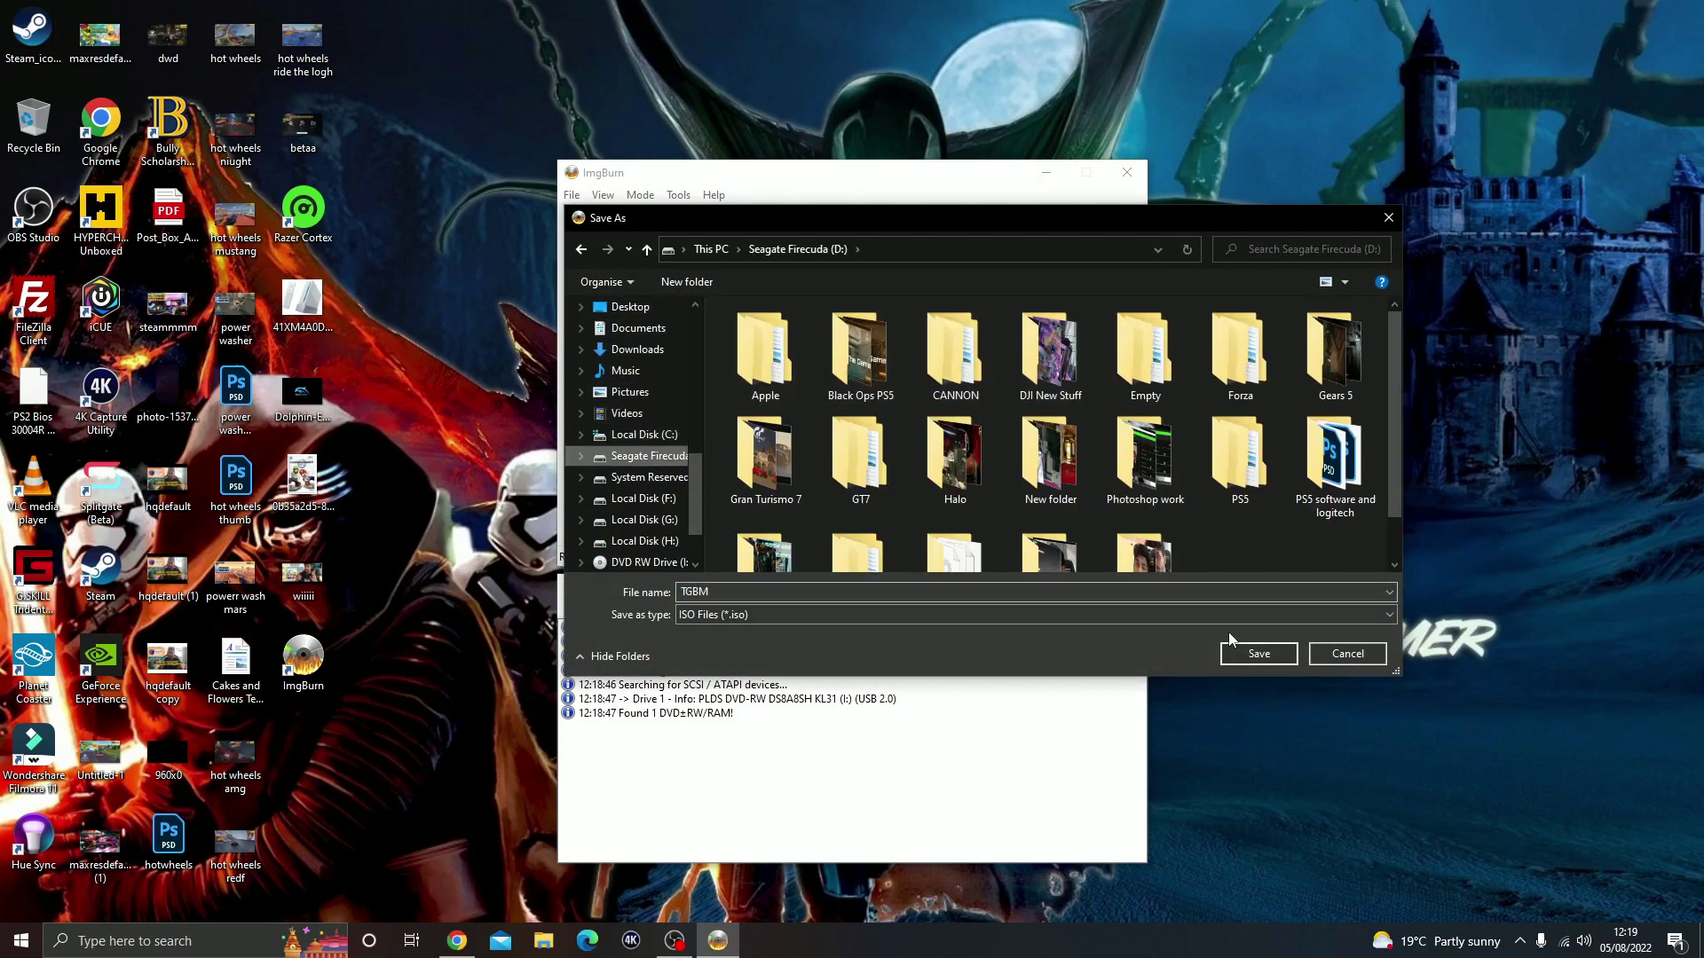
left_click(781, 616)
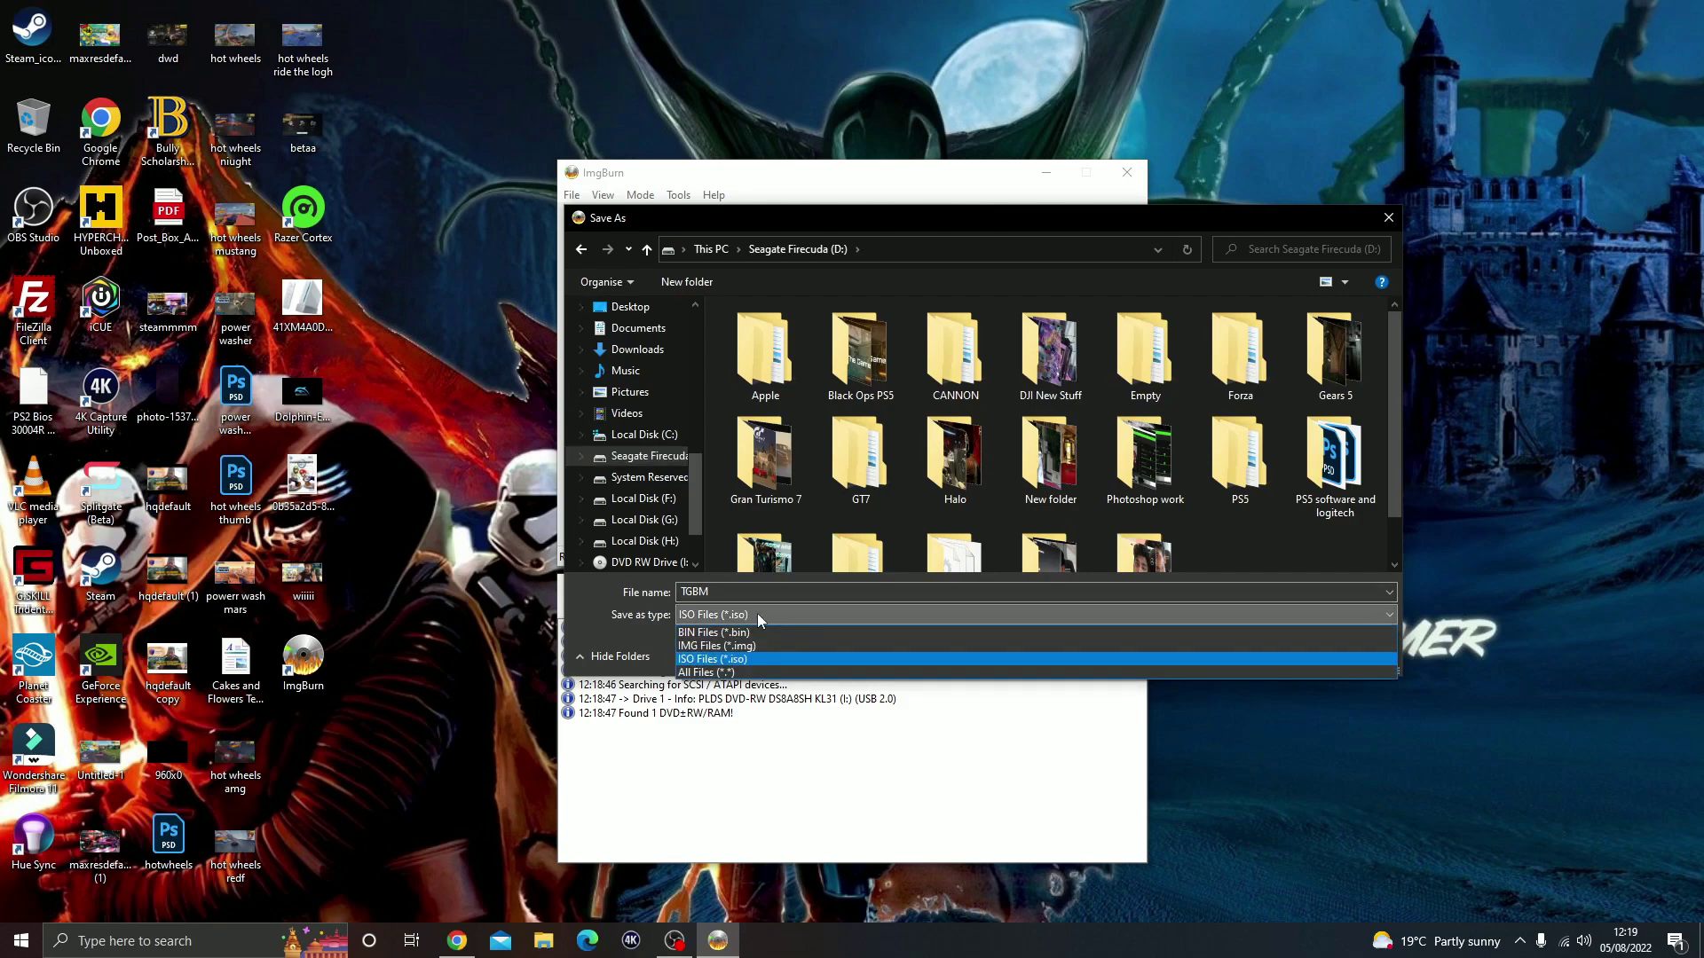
left_click(772, 592)
left_click(784, 593)
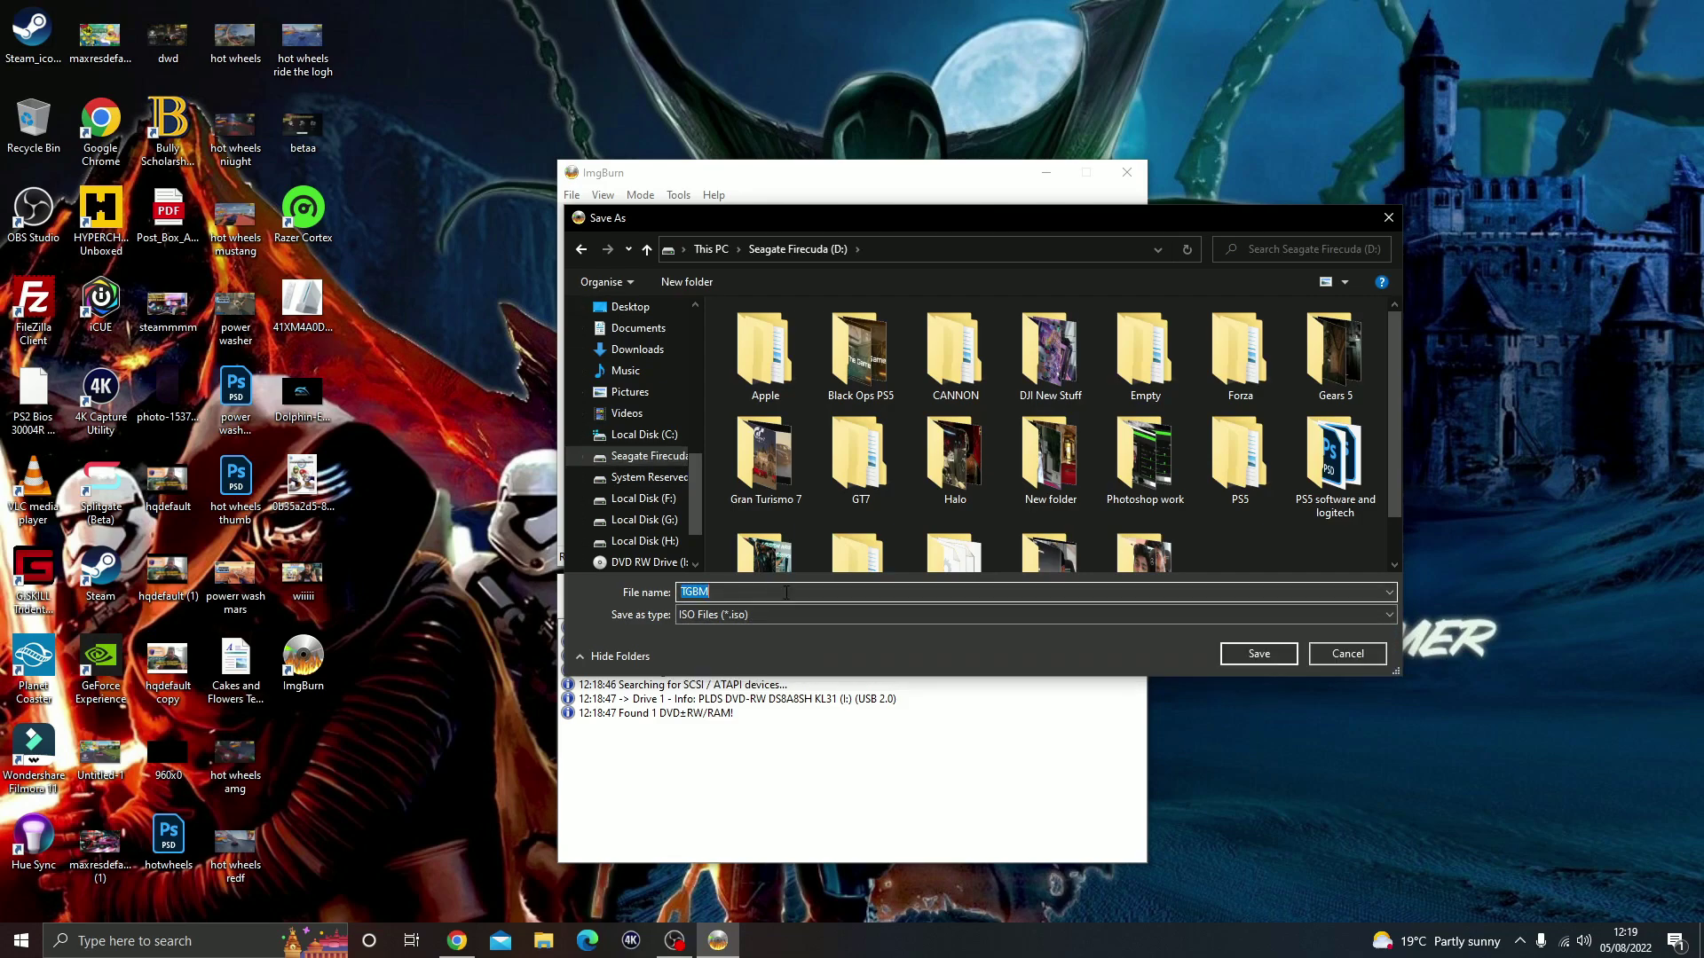
type("T")
Confirm D:\The Getaway Black Monday.iso as destination and read the 4,211,343,360-byte disc into it
left_click(1258, 655)
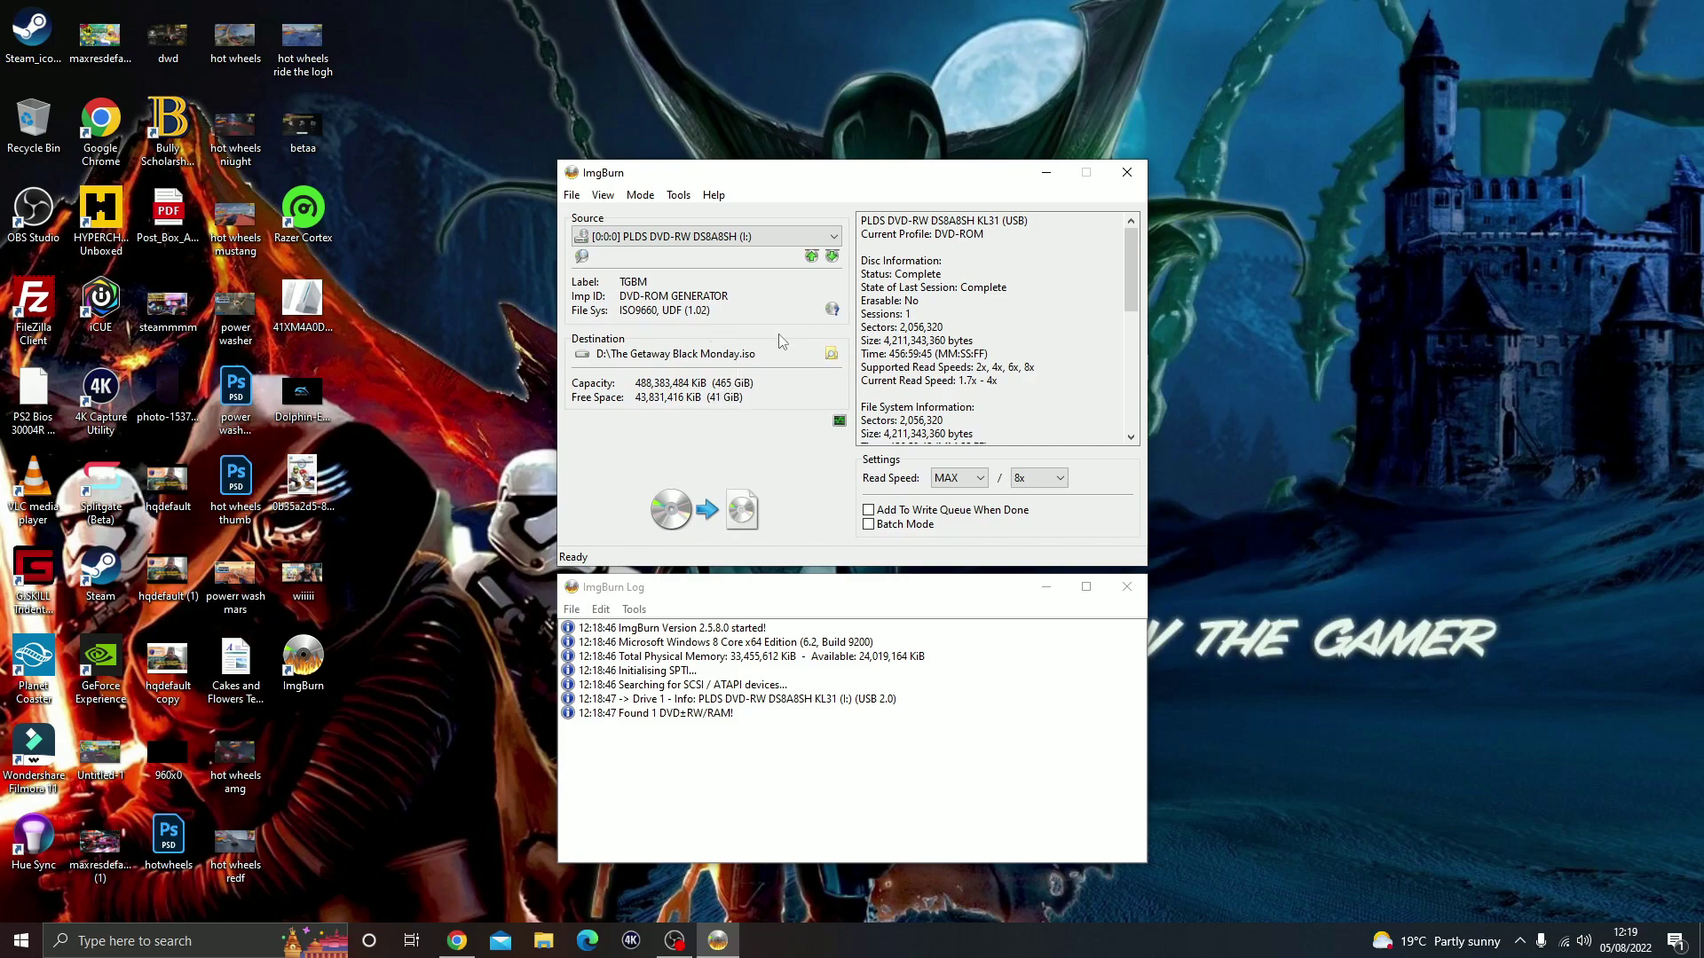
left_click_drag(991, 345, 883, 344)
left_click(983, 340)
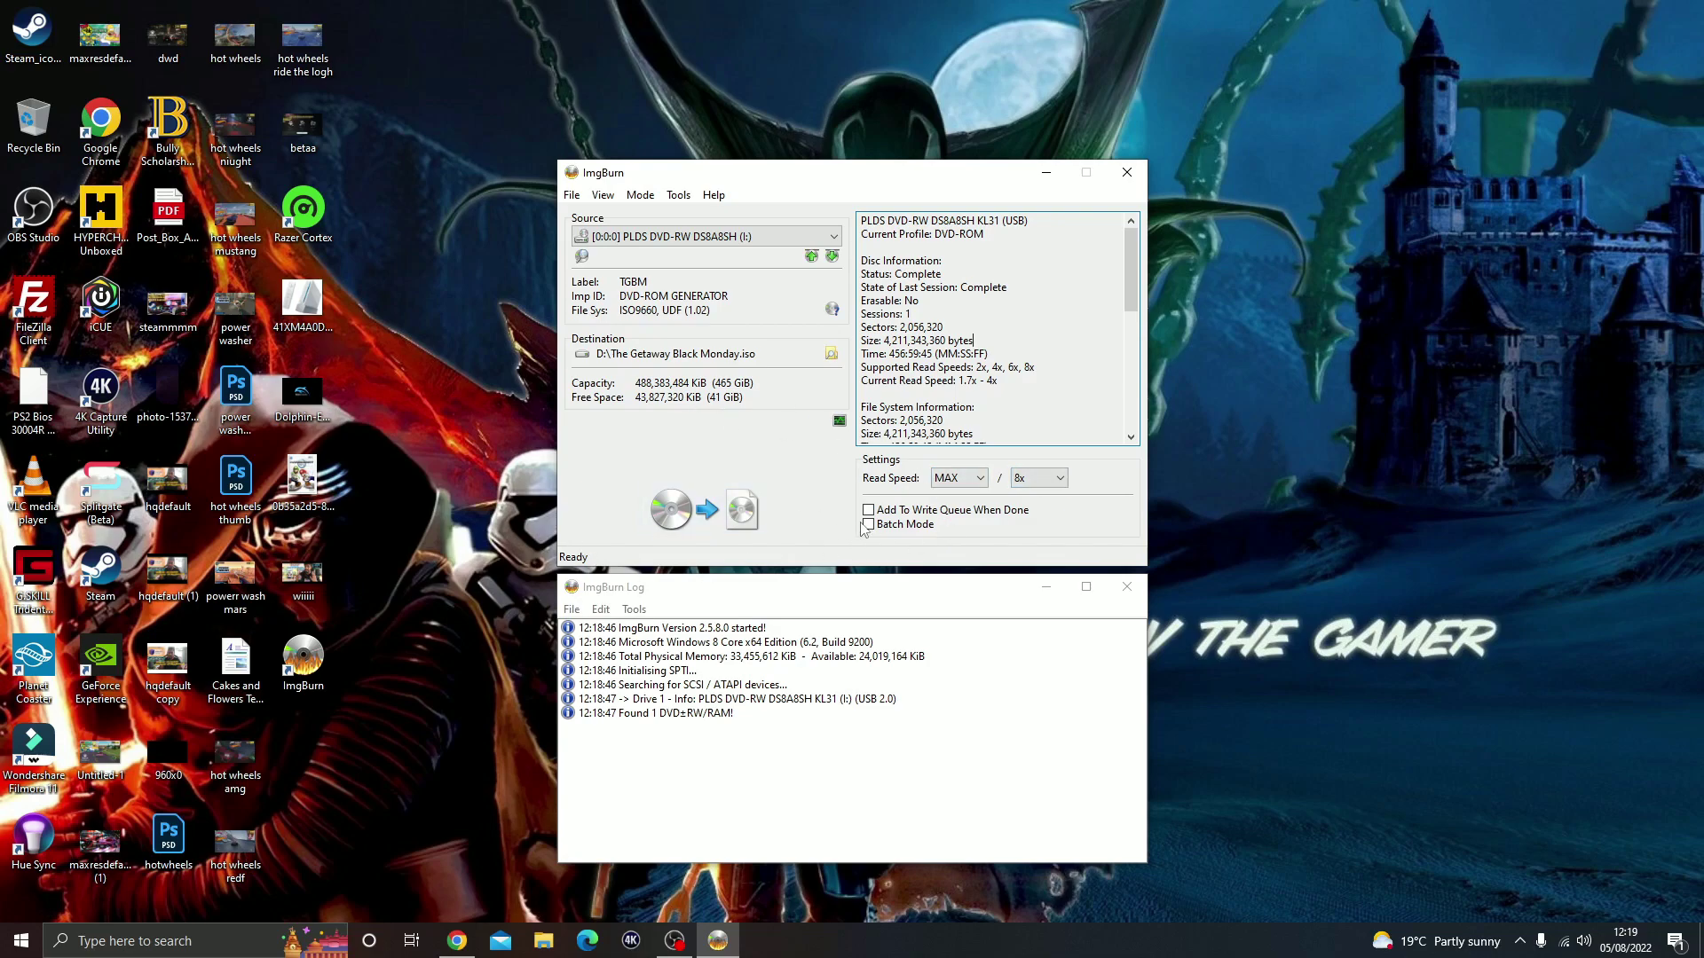
left_click(685, 513)
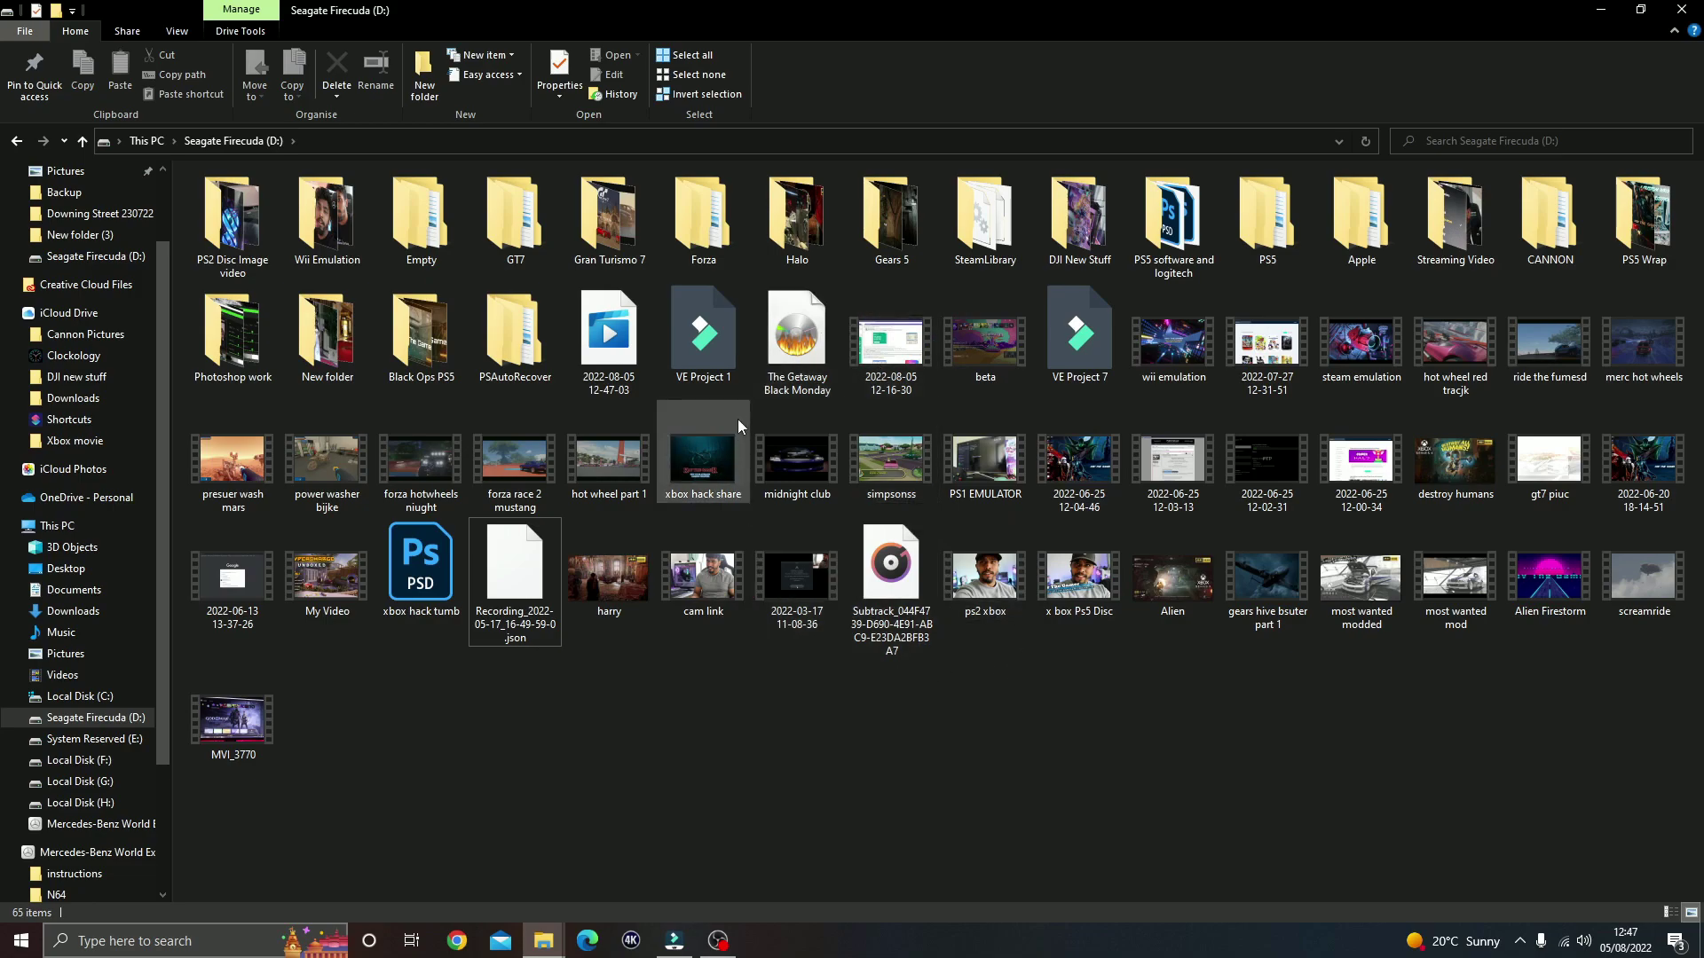
Check in Properties that The Getaway Black Monday is a Disc Image File (.iso)
right_click(787, 366)
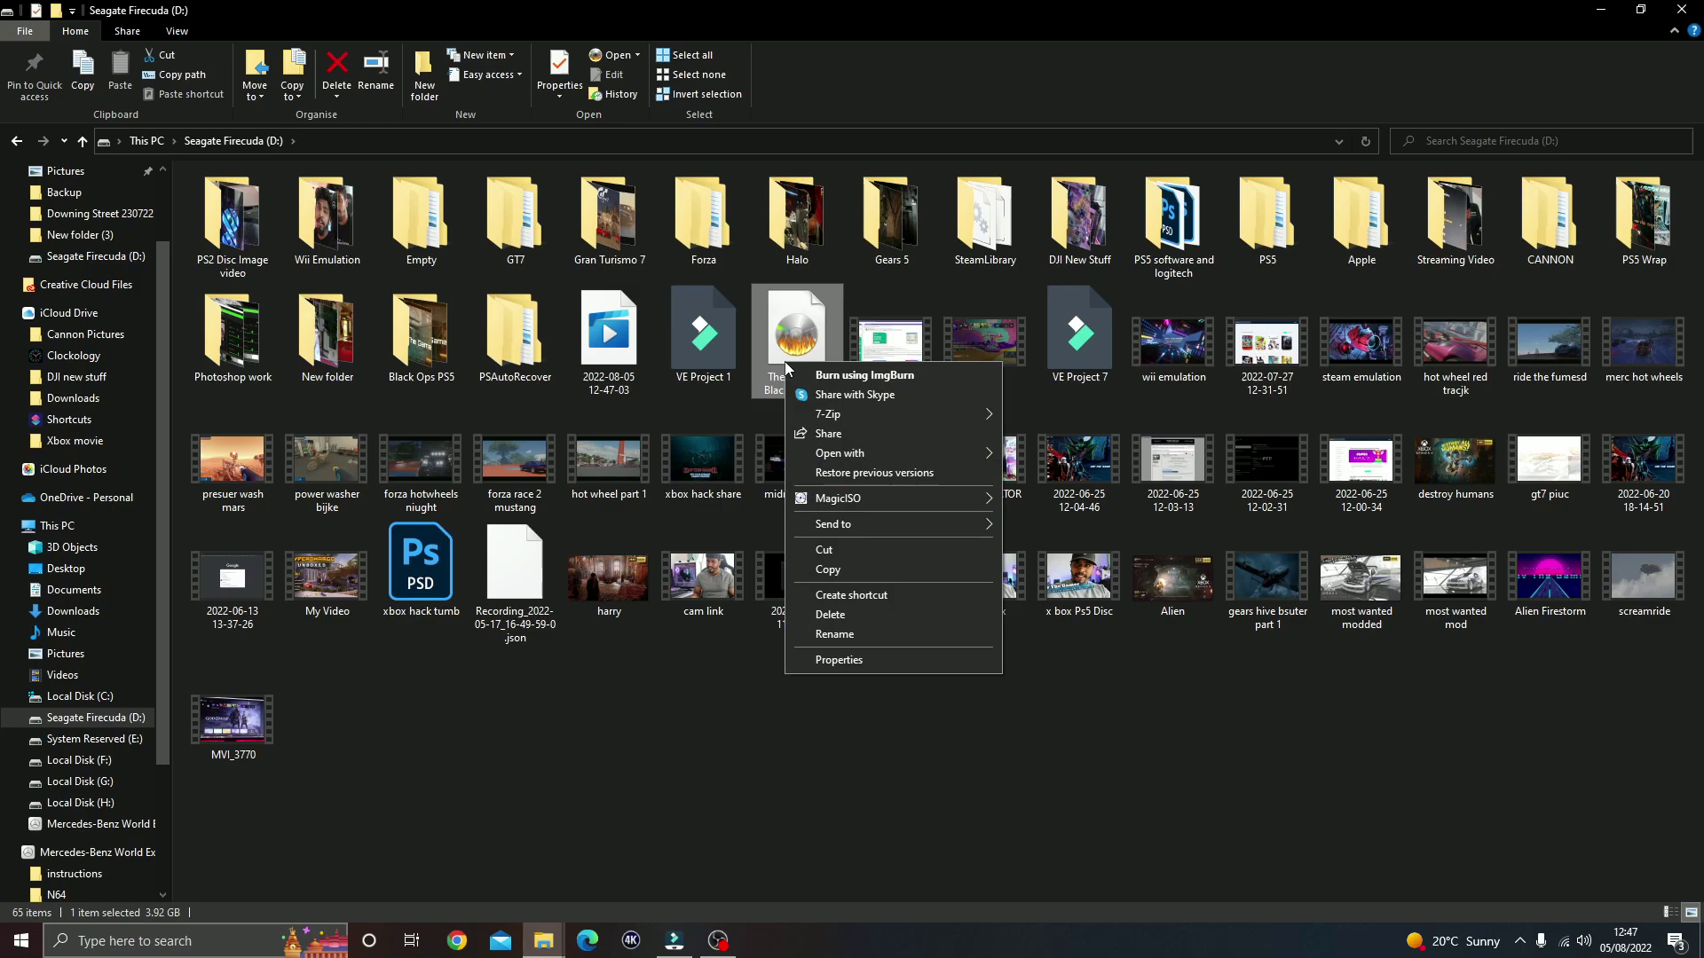
left_click(914, 653)
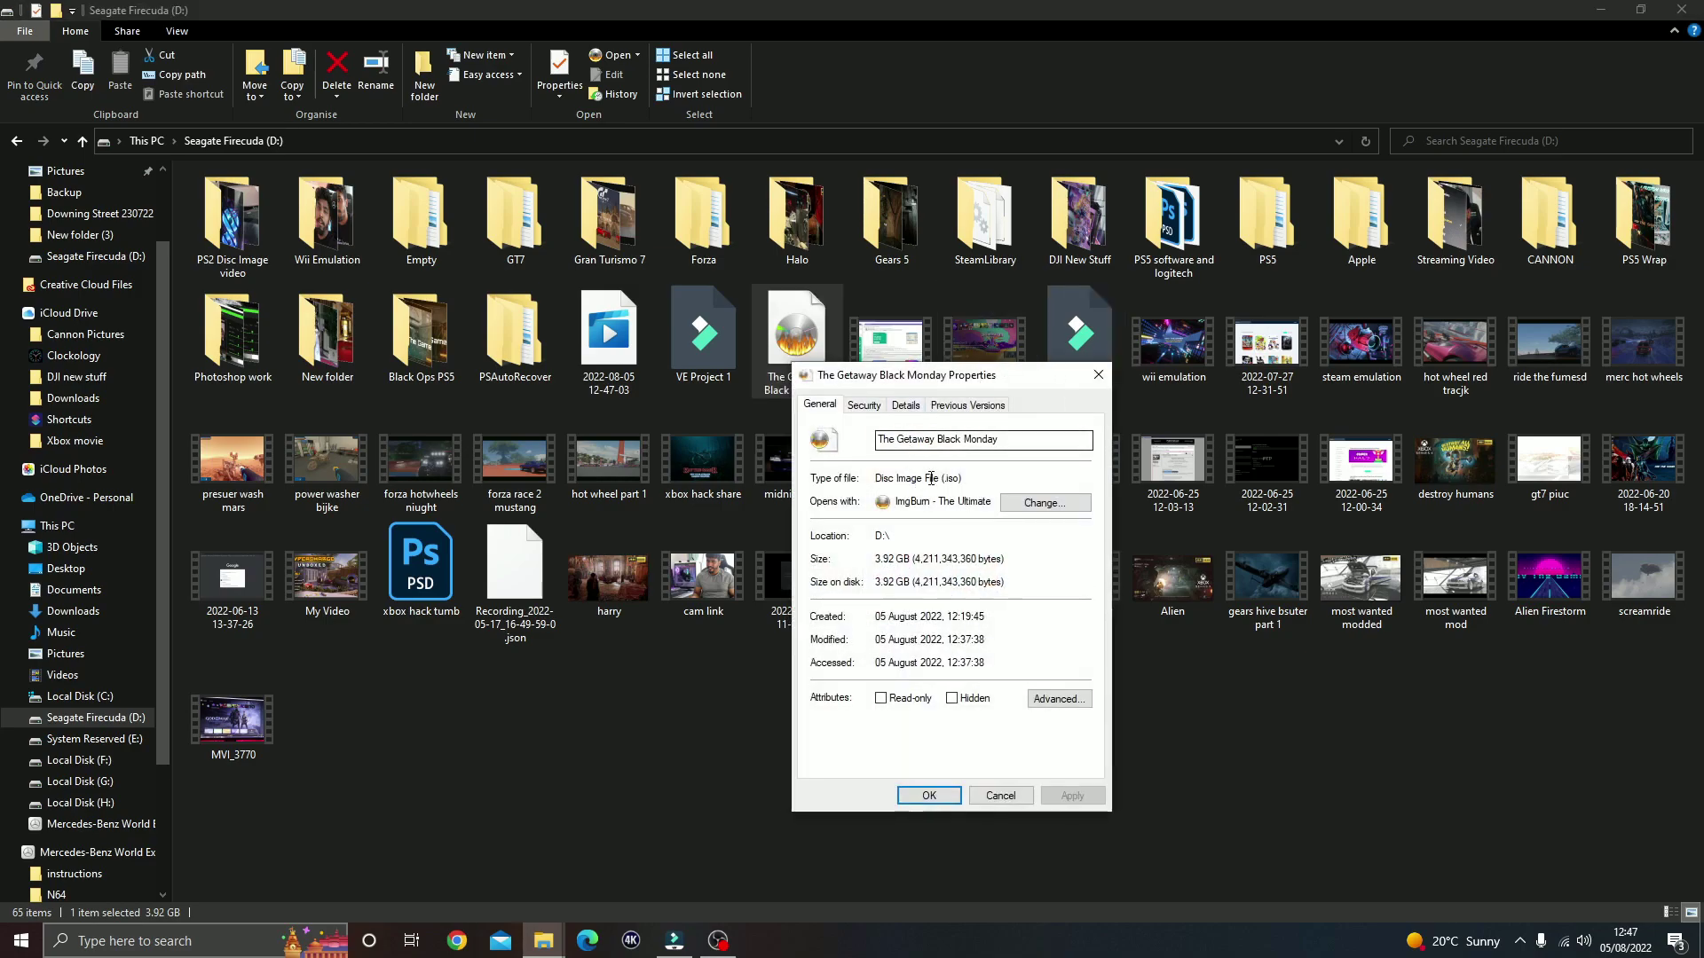
left_click_drag(963, 480, 878, 482)
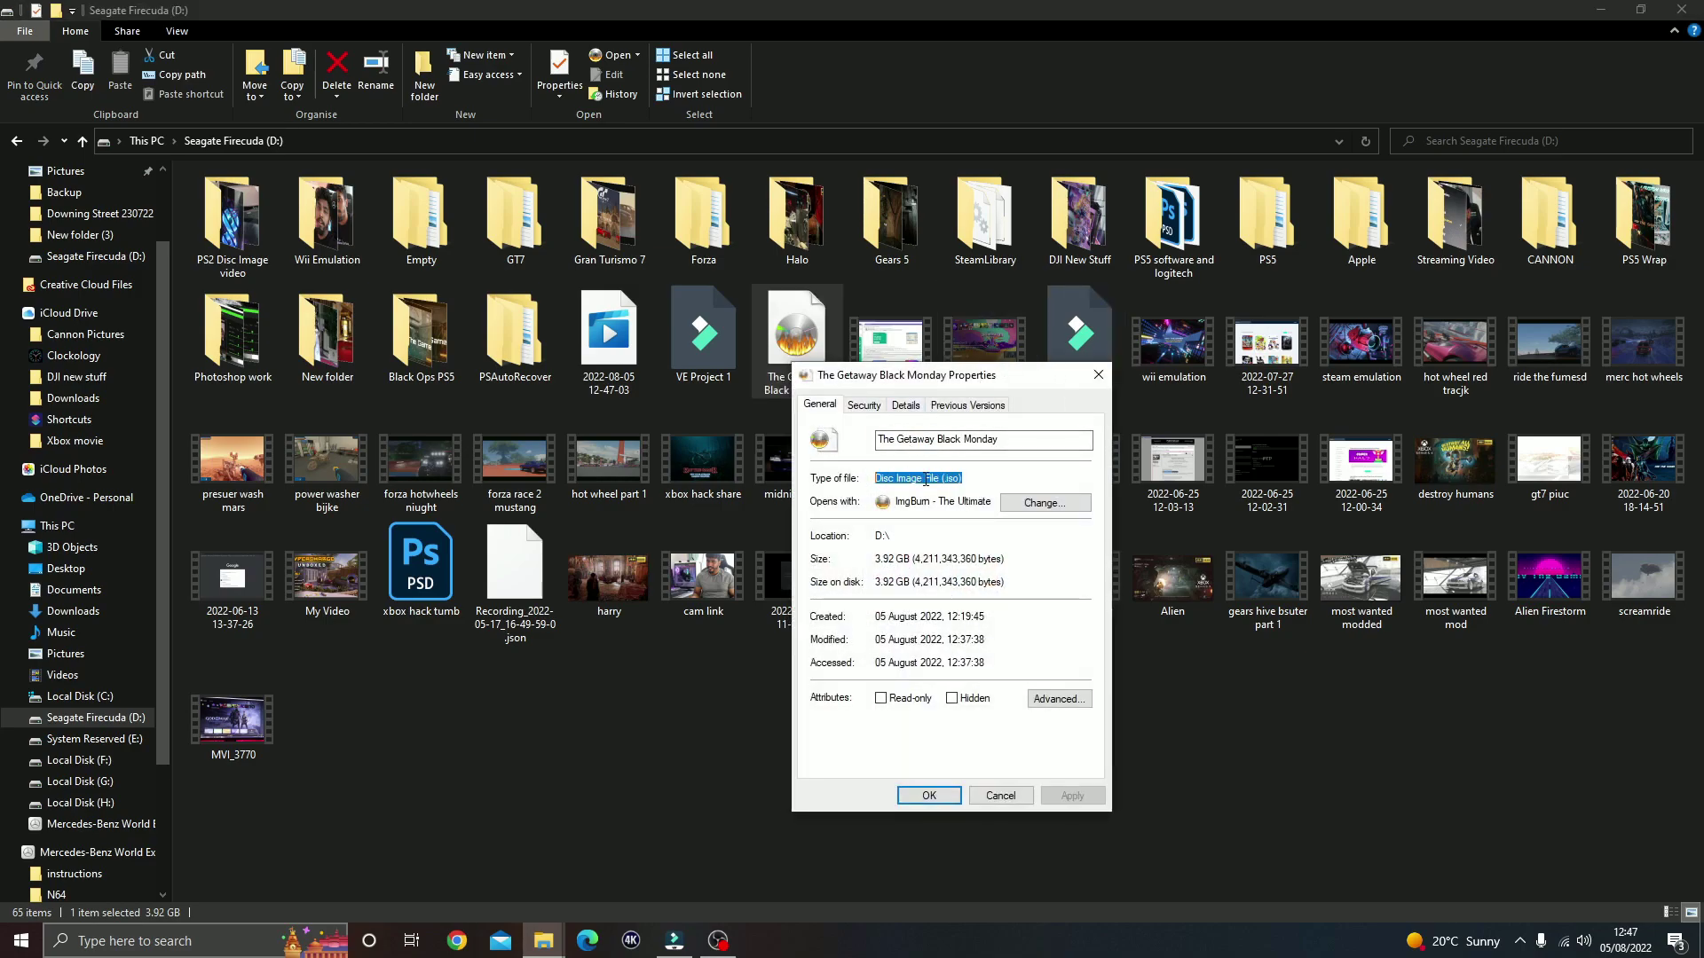
left_click(972, 477)
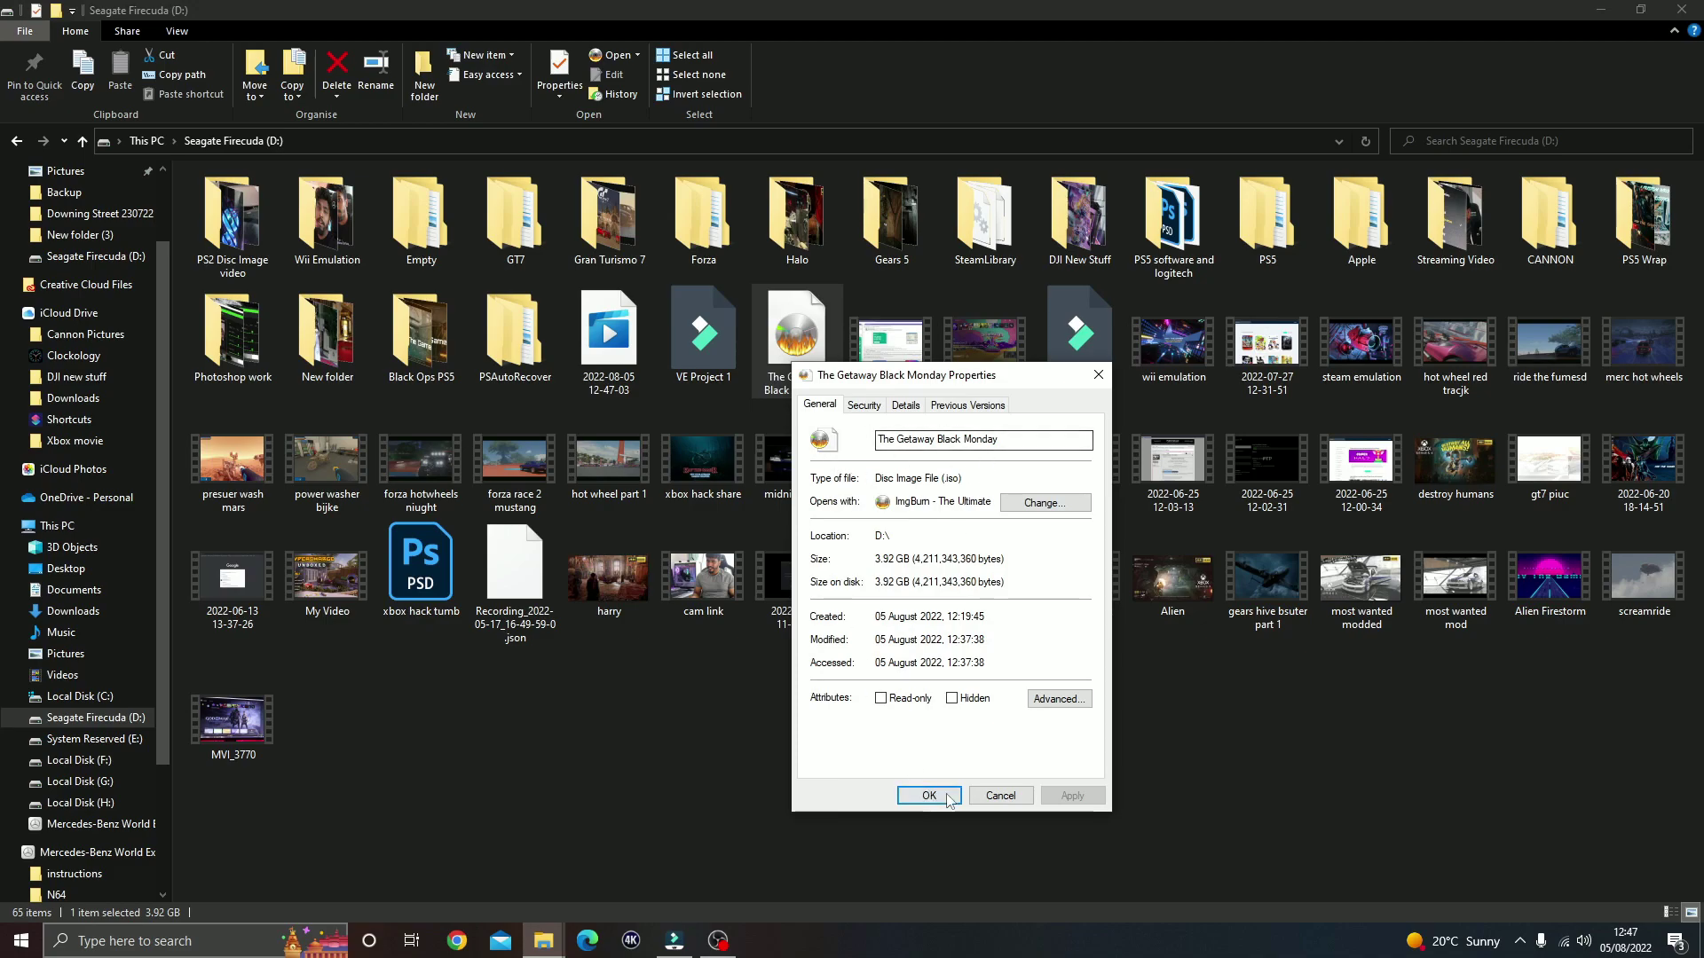
left_click(1001, 796)
Copy the ISO and paste it into PS2 Games on the Mercedes-Benz World Experience drive
right_click(798, 373)
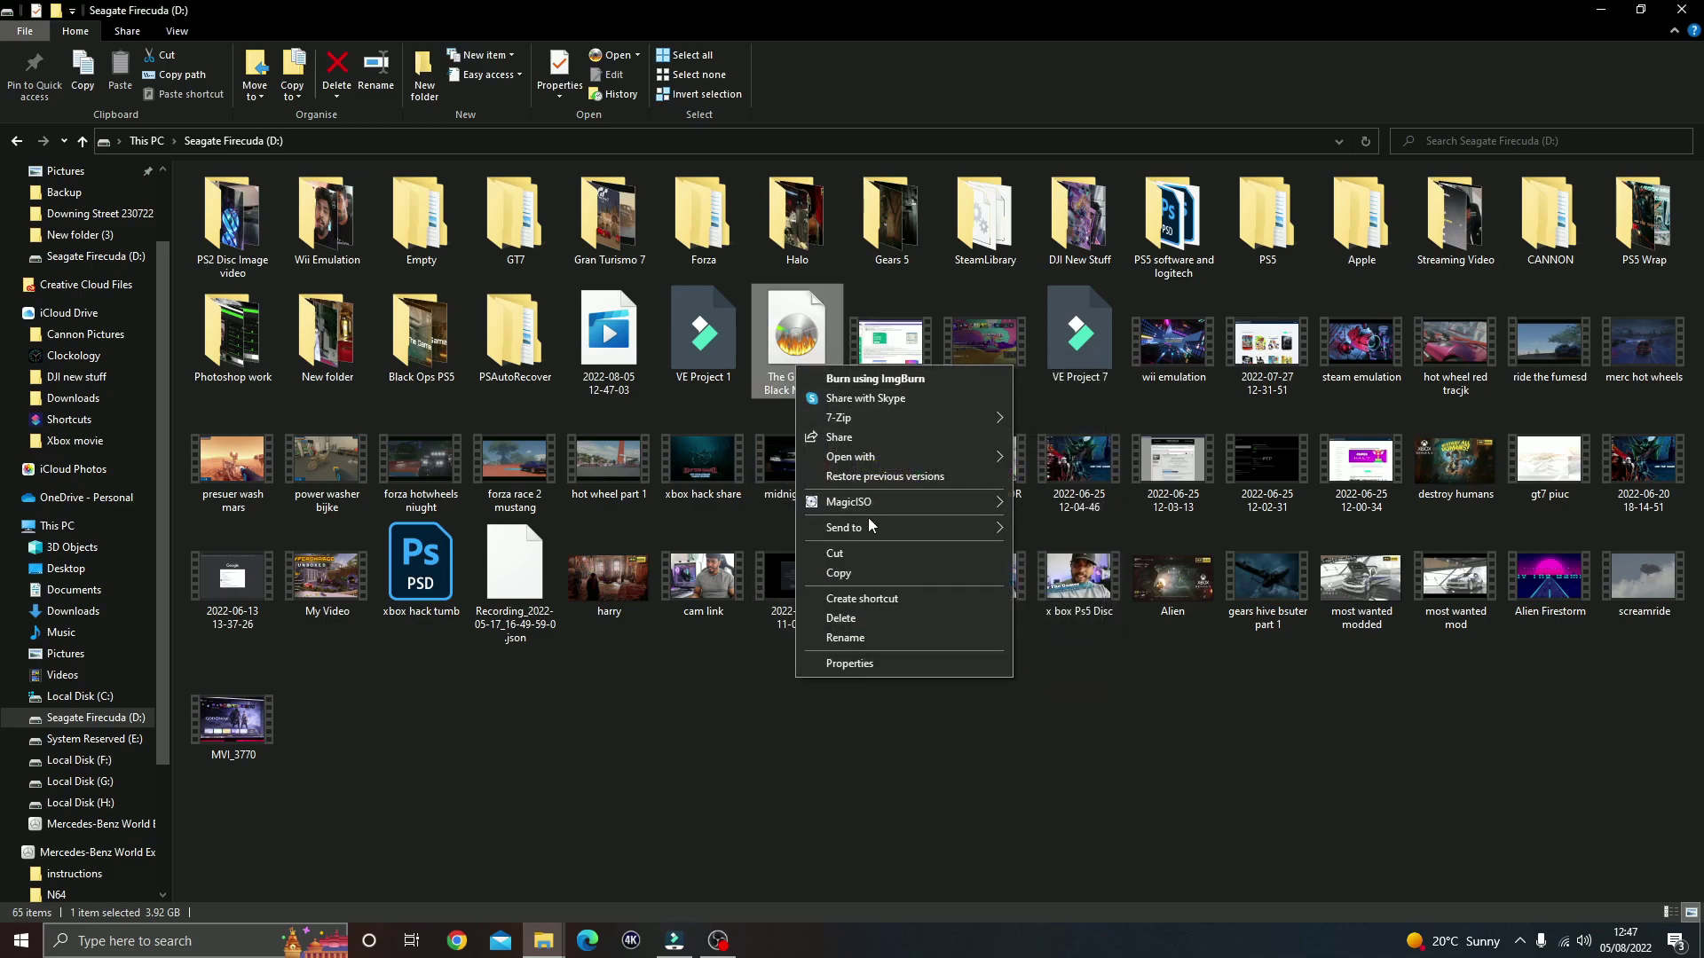
left_click(874, 575)
scroll(104, 706, "down", 3)
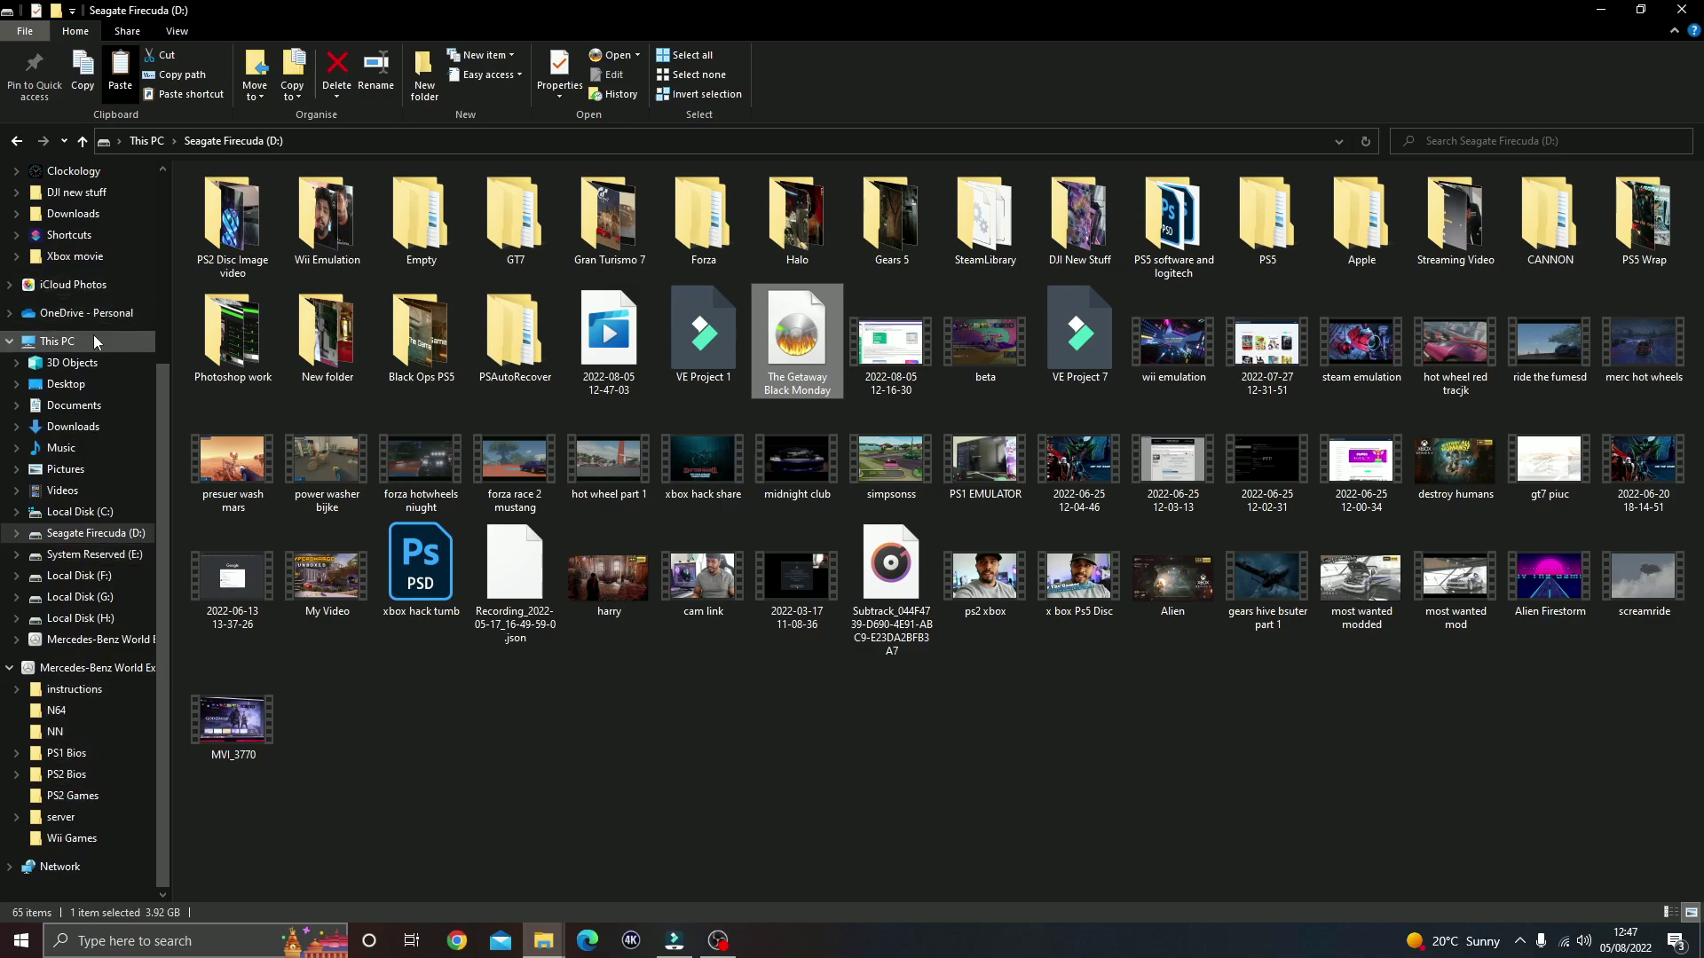
left_click(62, 341)
double_click(350, 392)
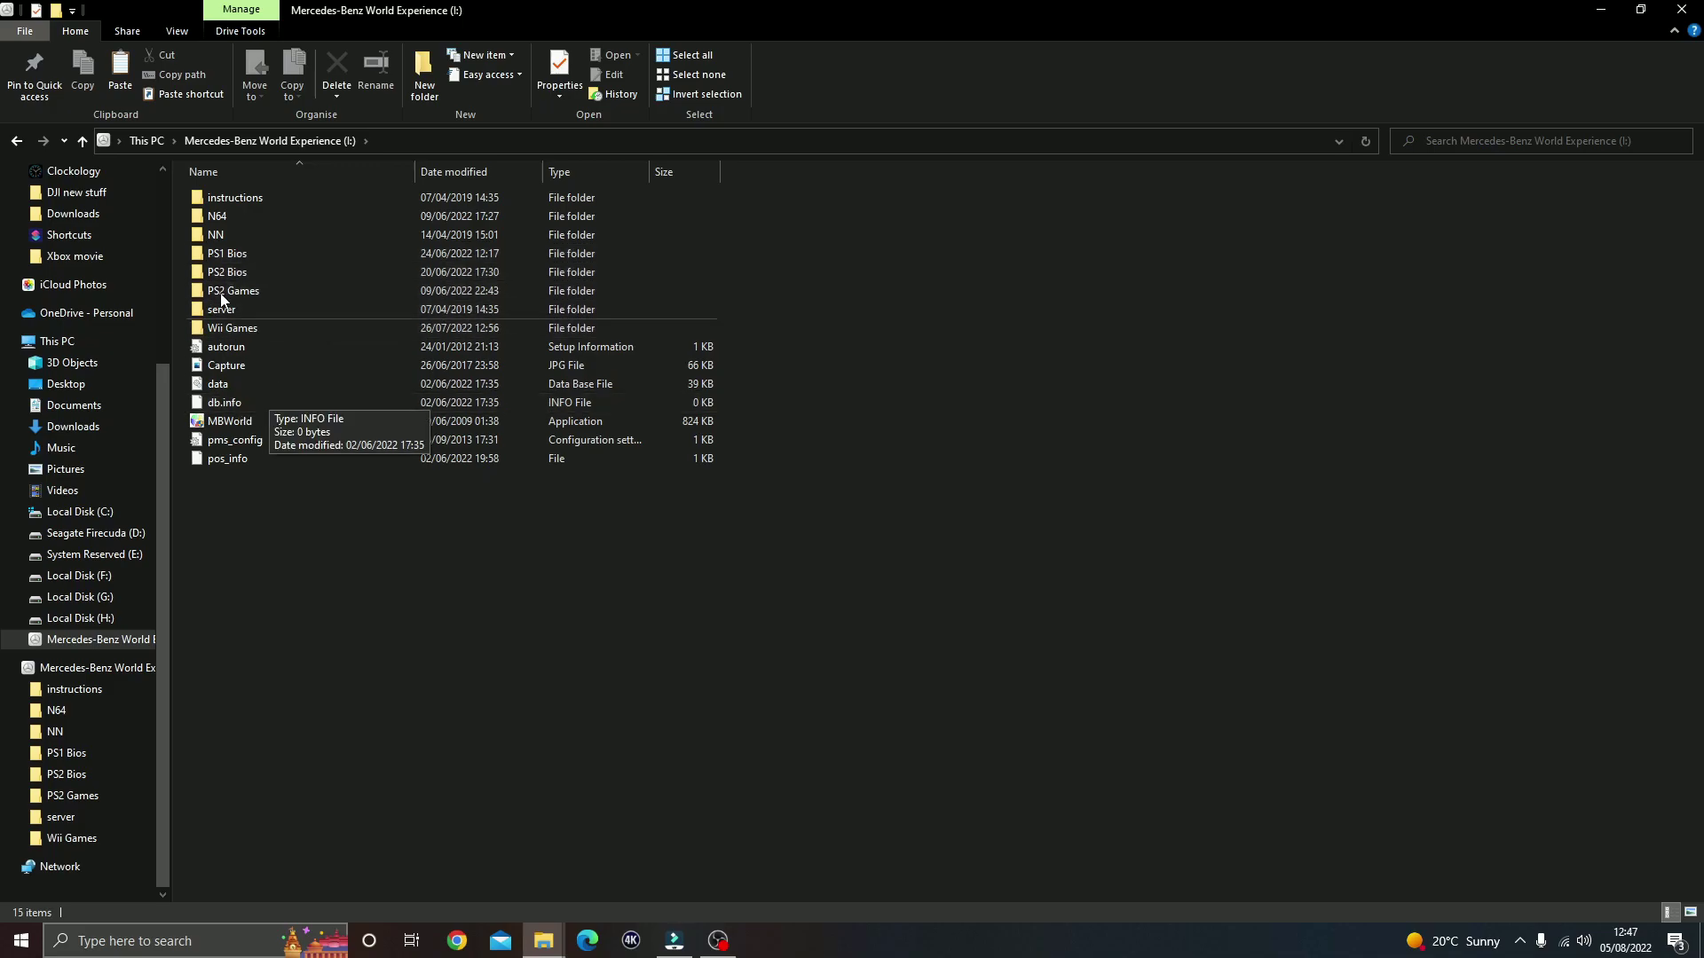
double_click(268, 290)
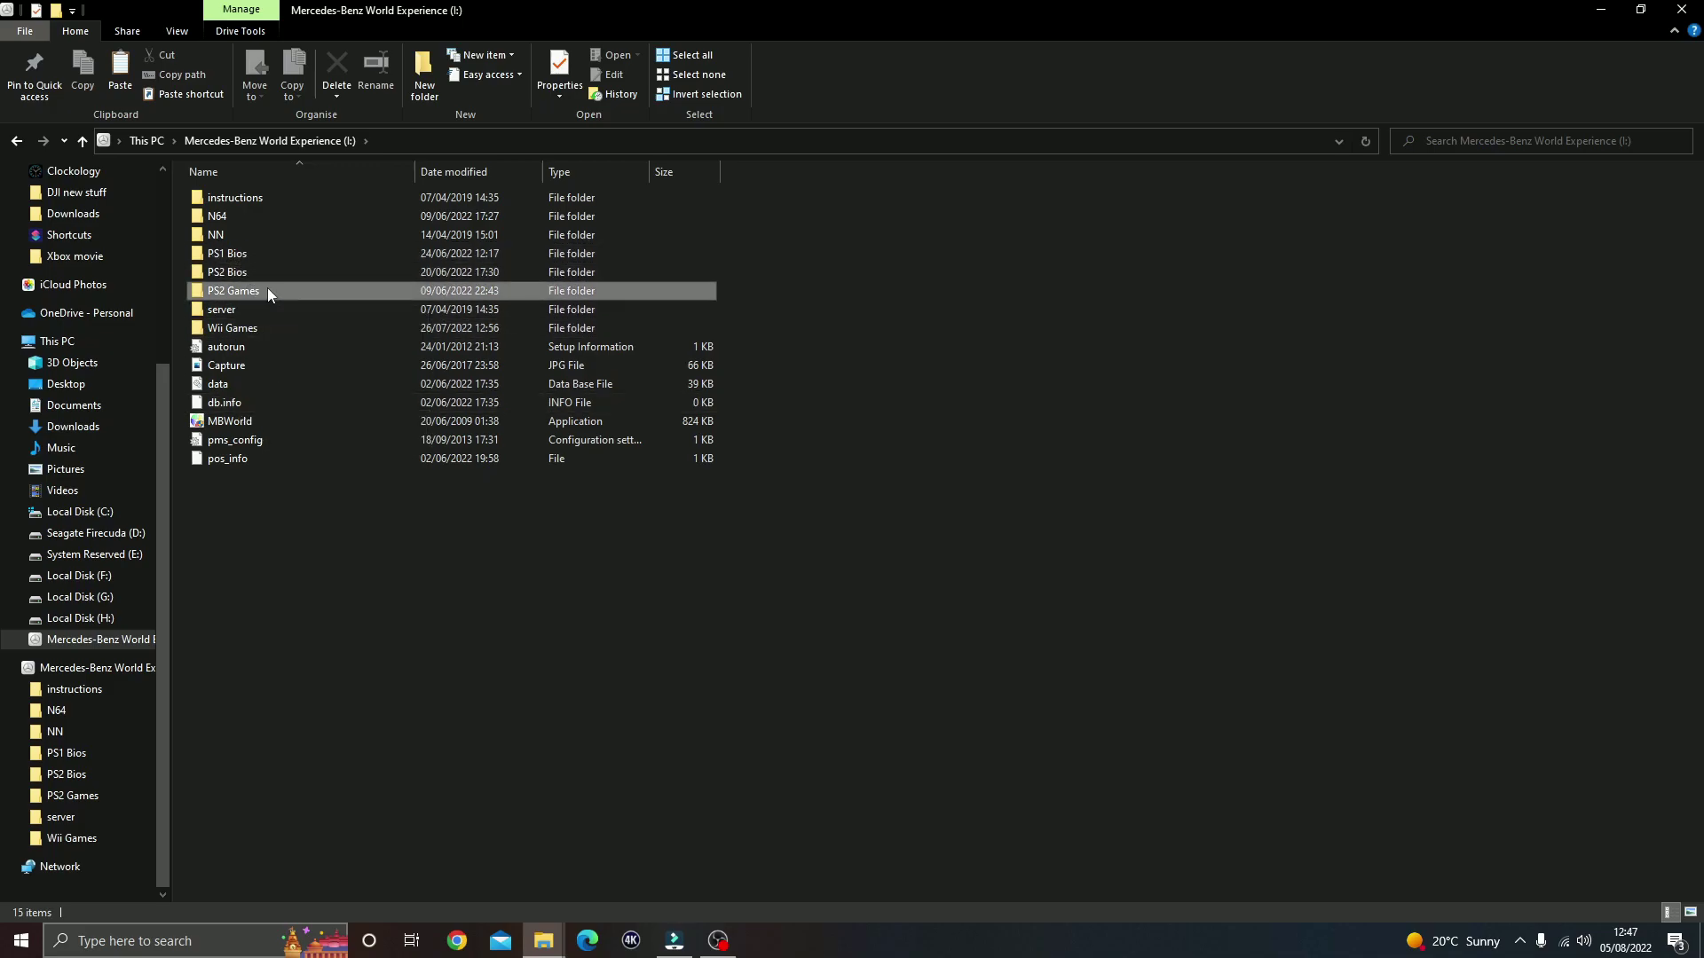
right_click(268, 289)
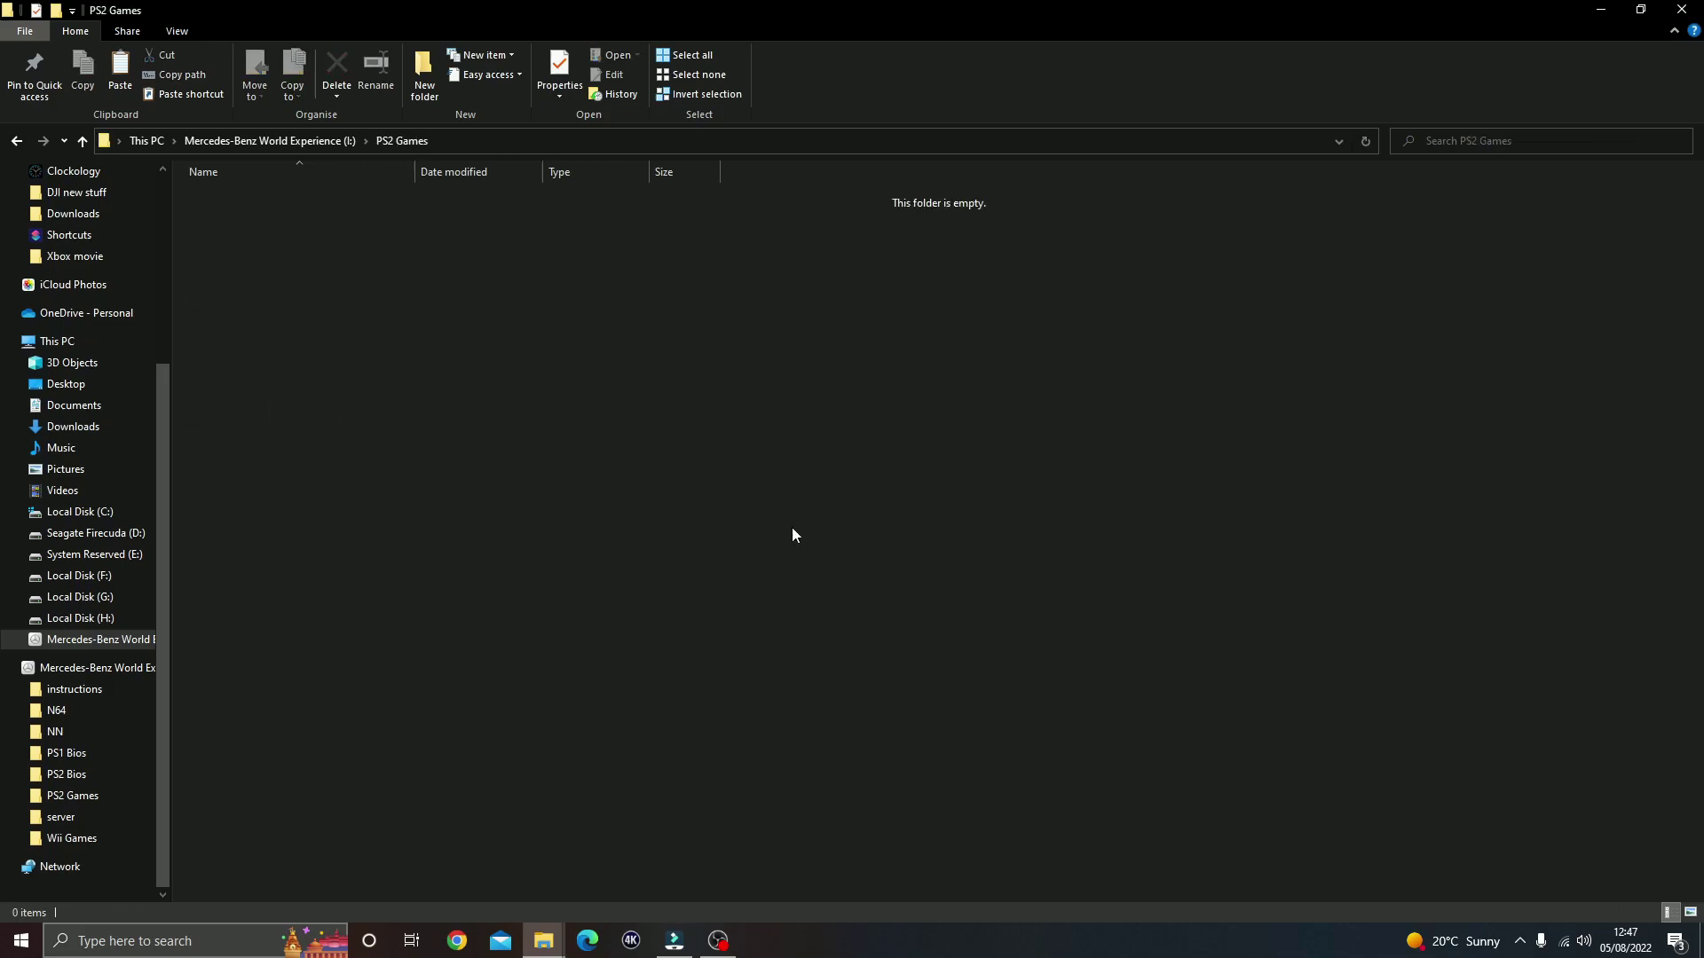
key("ctrl+v")
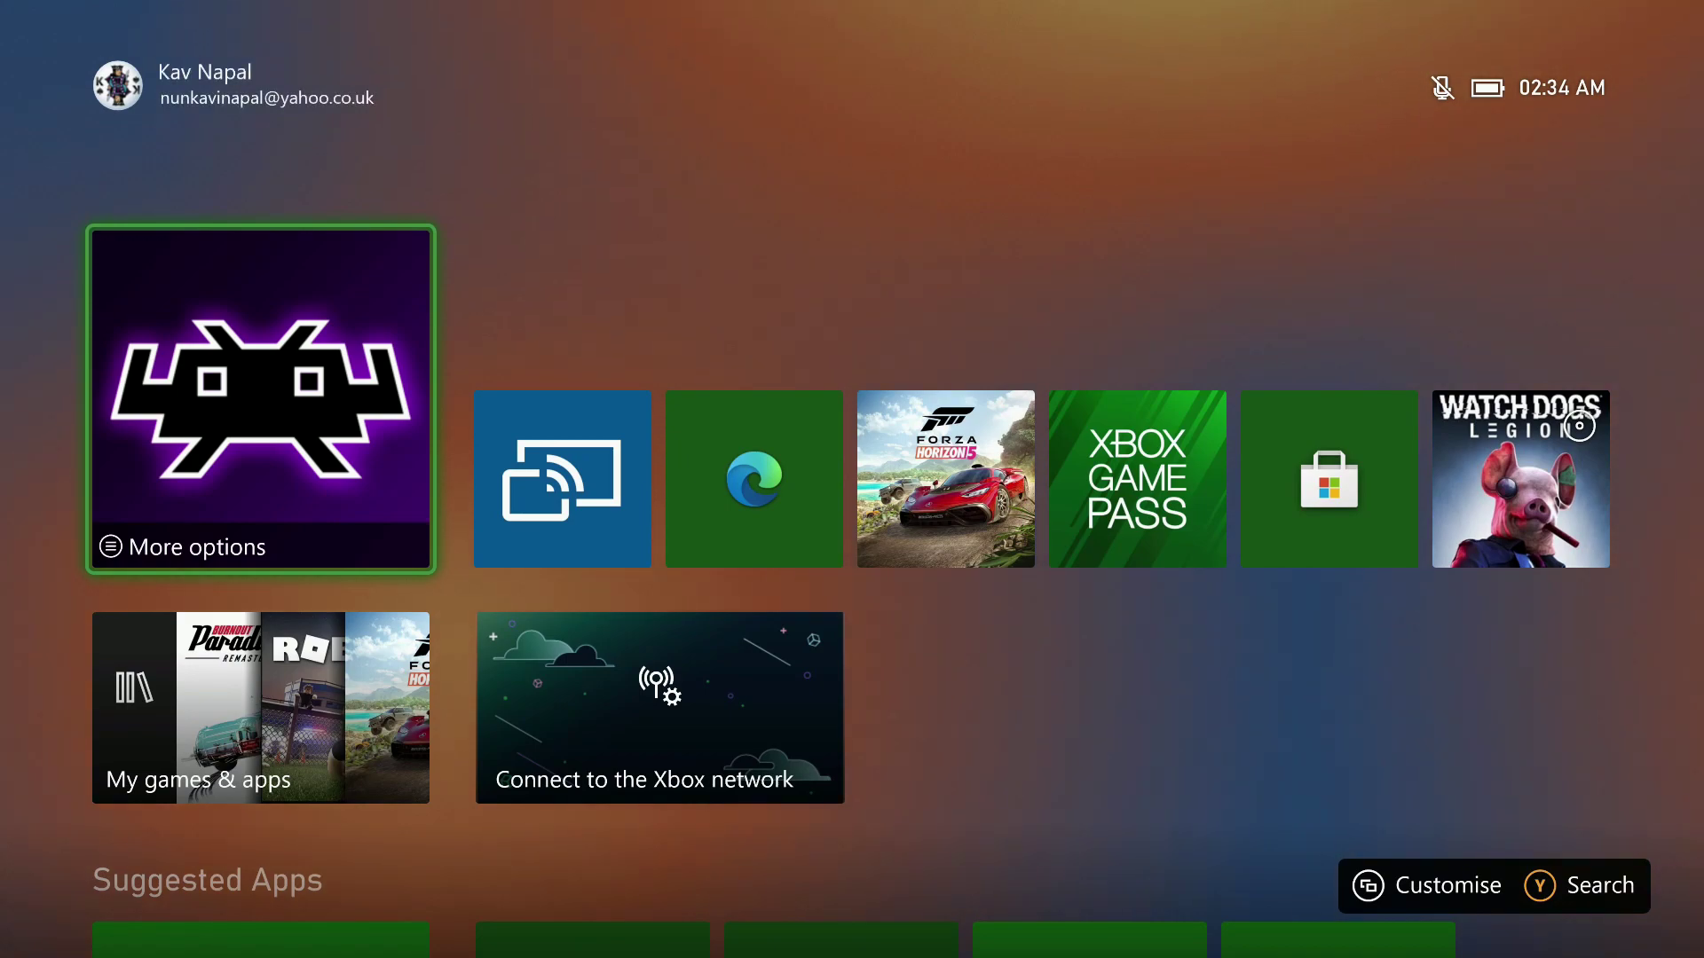
Go to My games & apps and launch AetherSX2.AVX2 from the Games list
key("Down")
key("Return")
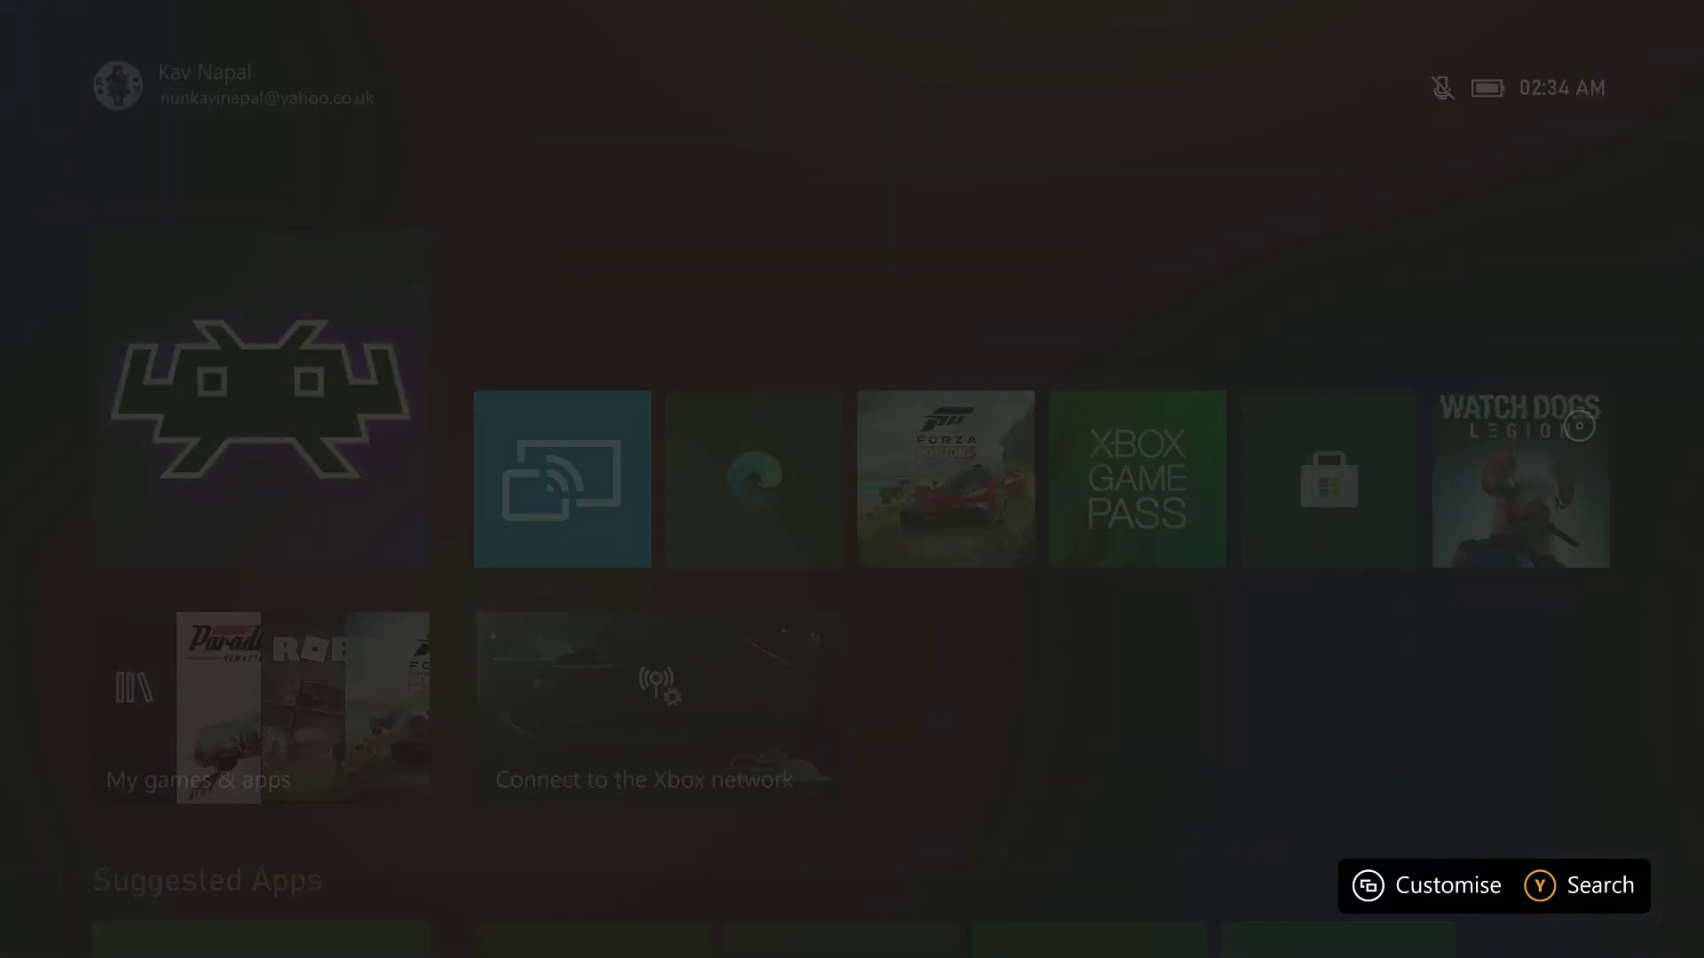
key("Right")
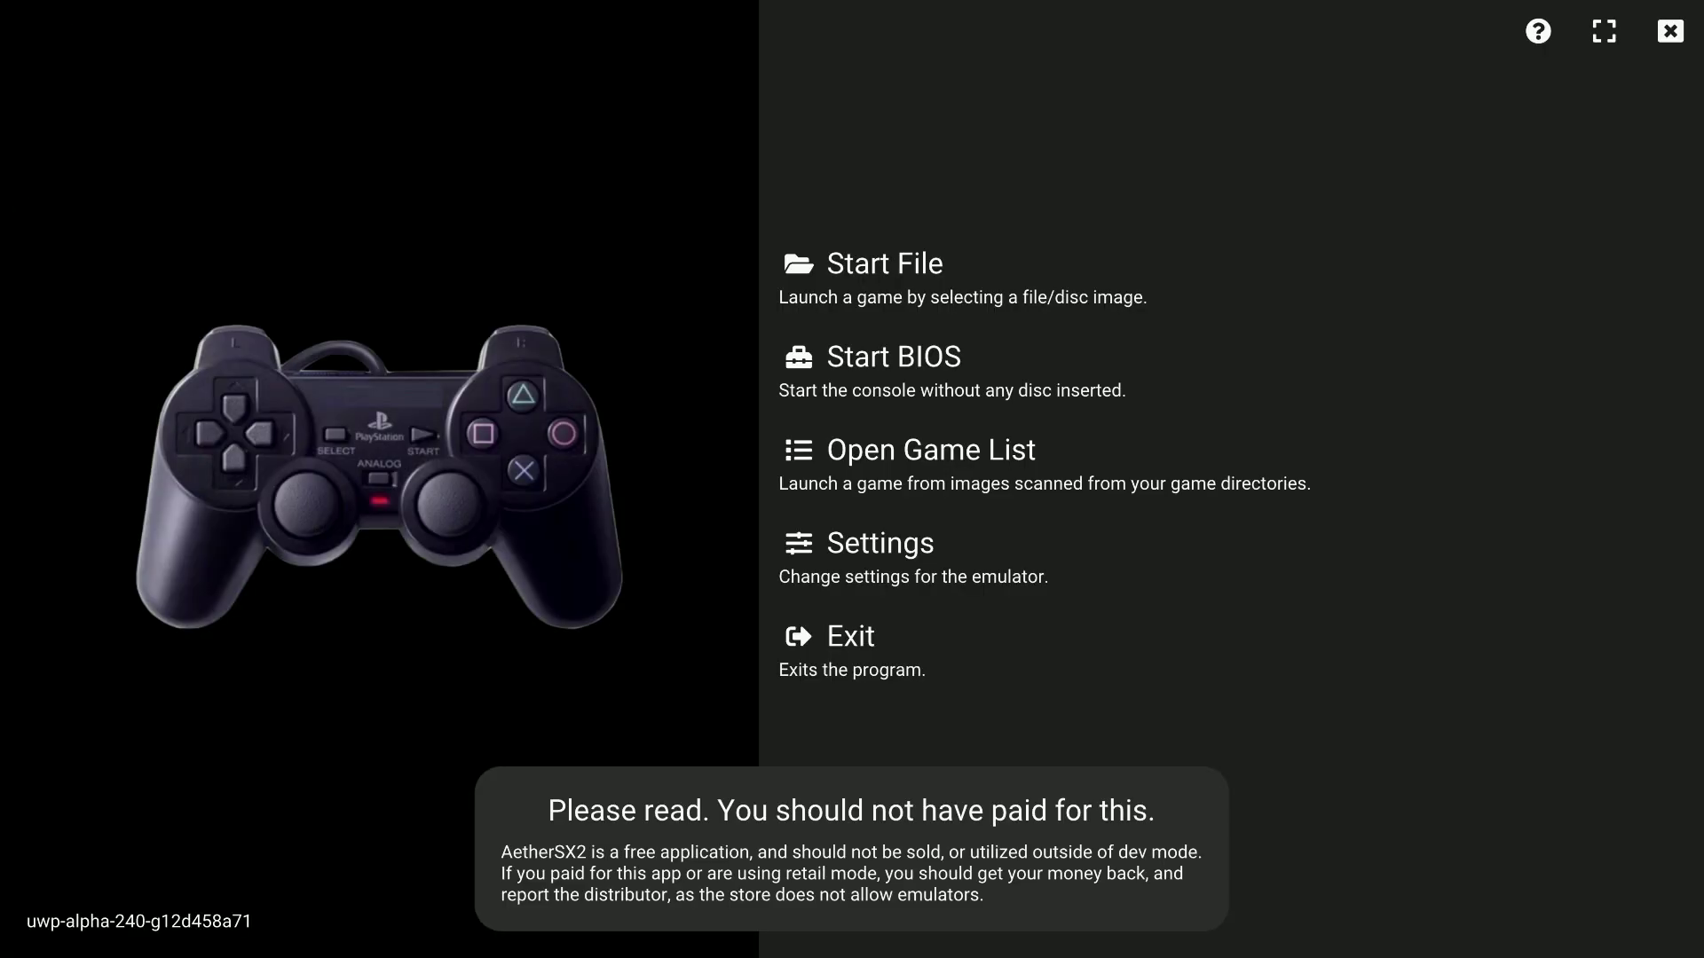
Open AetherSX2's Start File browser and go up via <Parent Directory> to the drive list
key("Down")
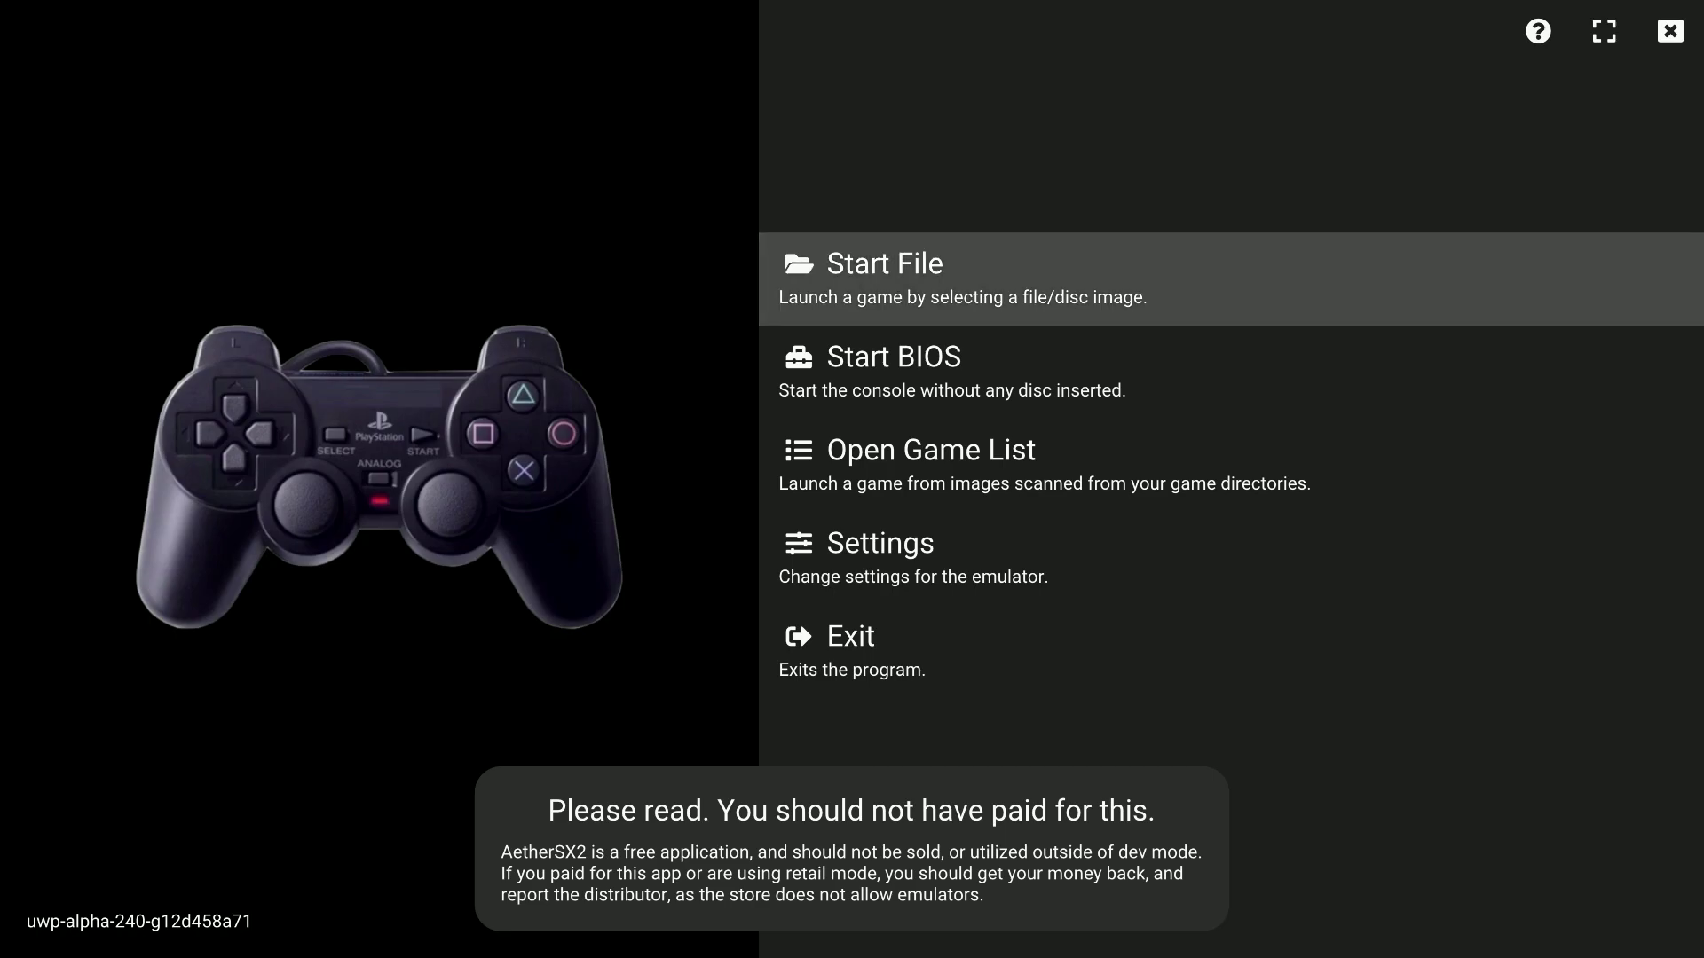
key("Return")
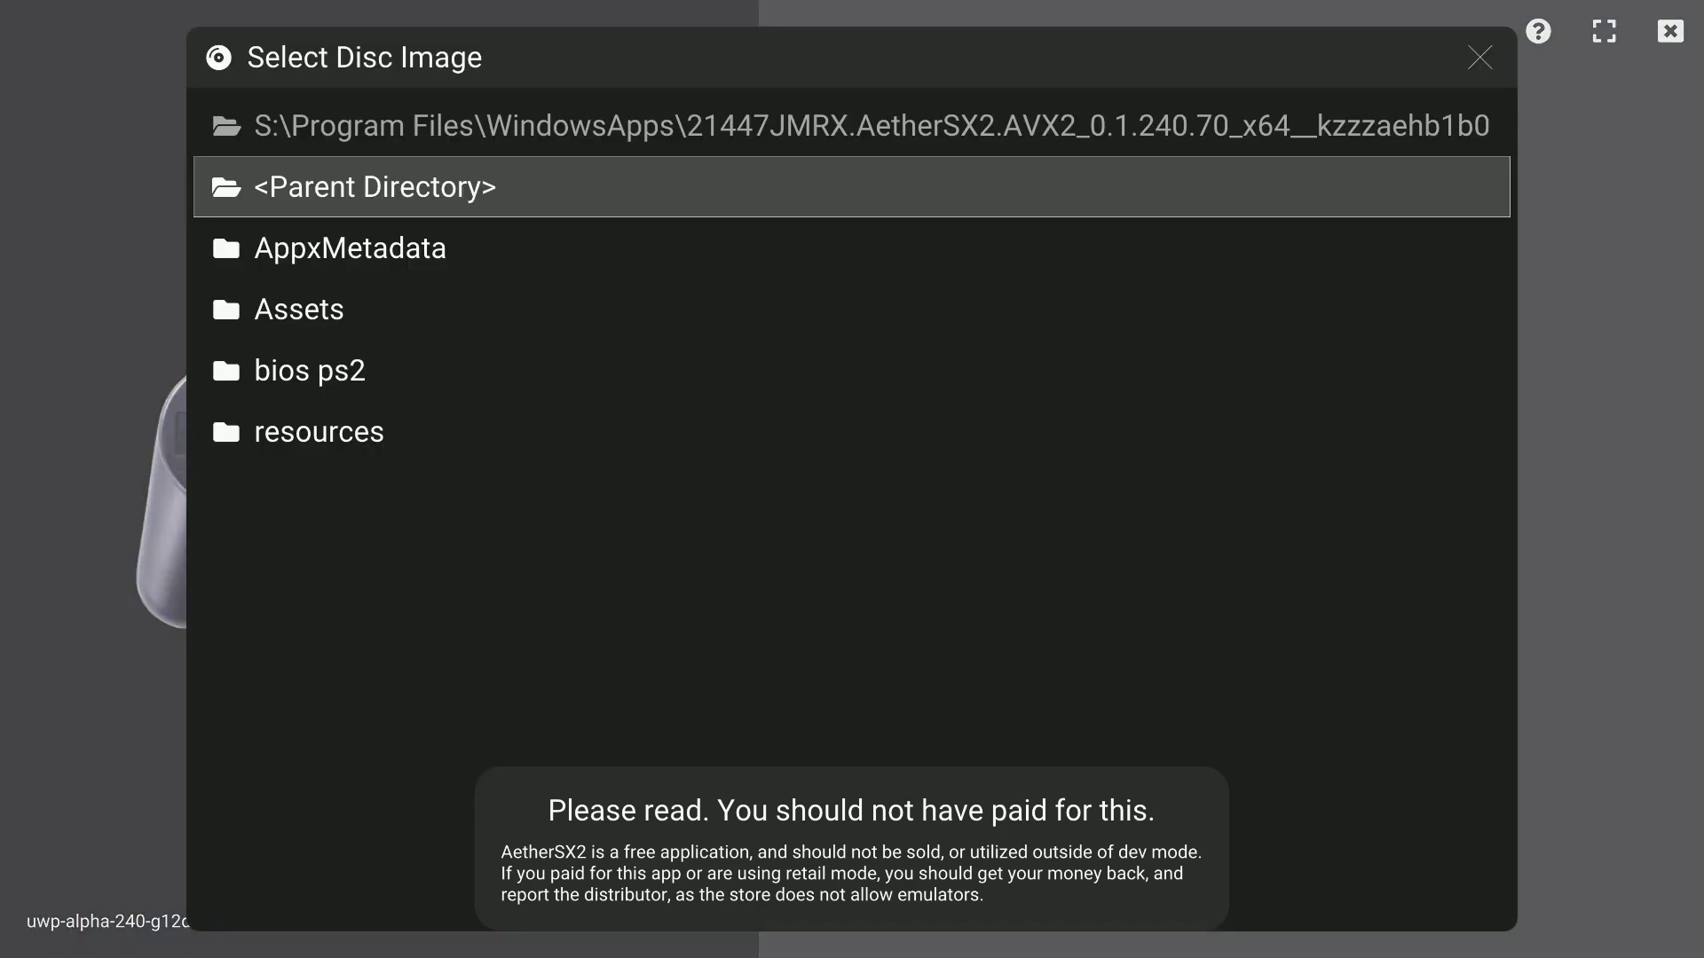
key("Down")
key("Down")
key("Up")
key("Up")
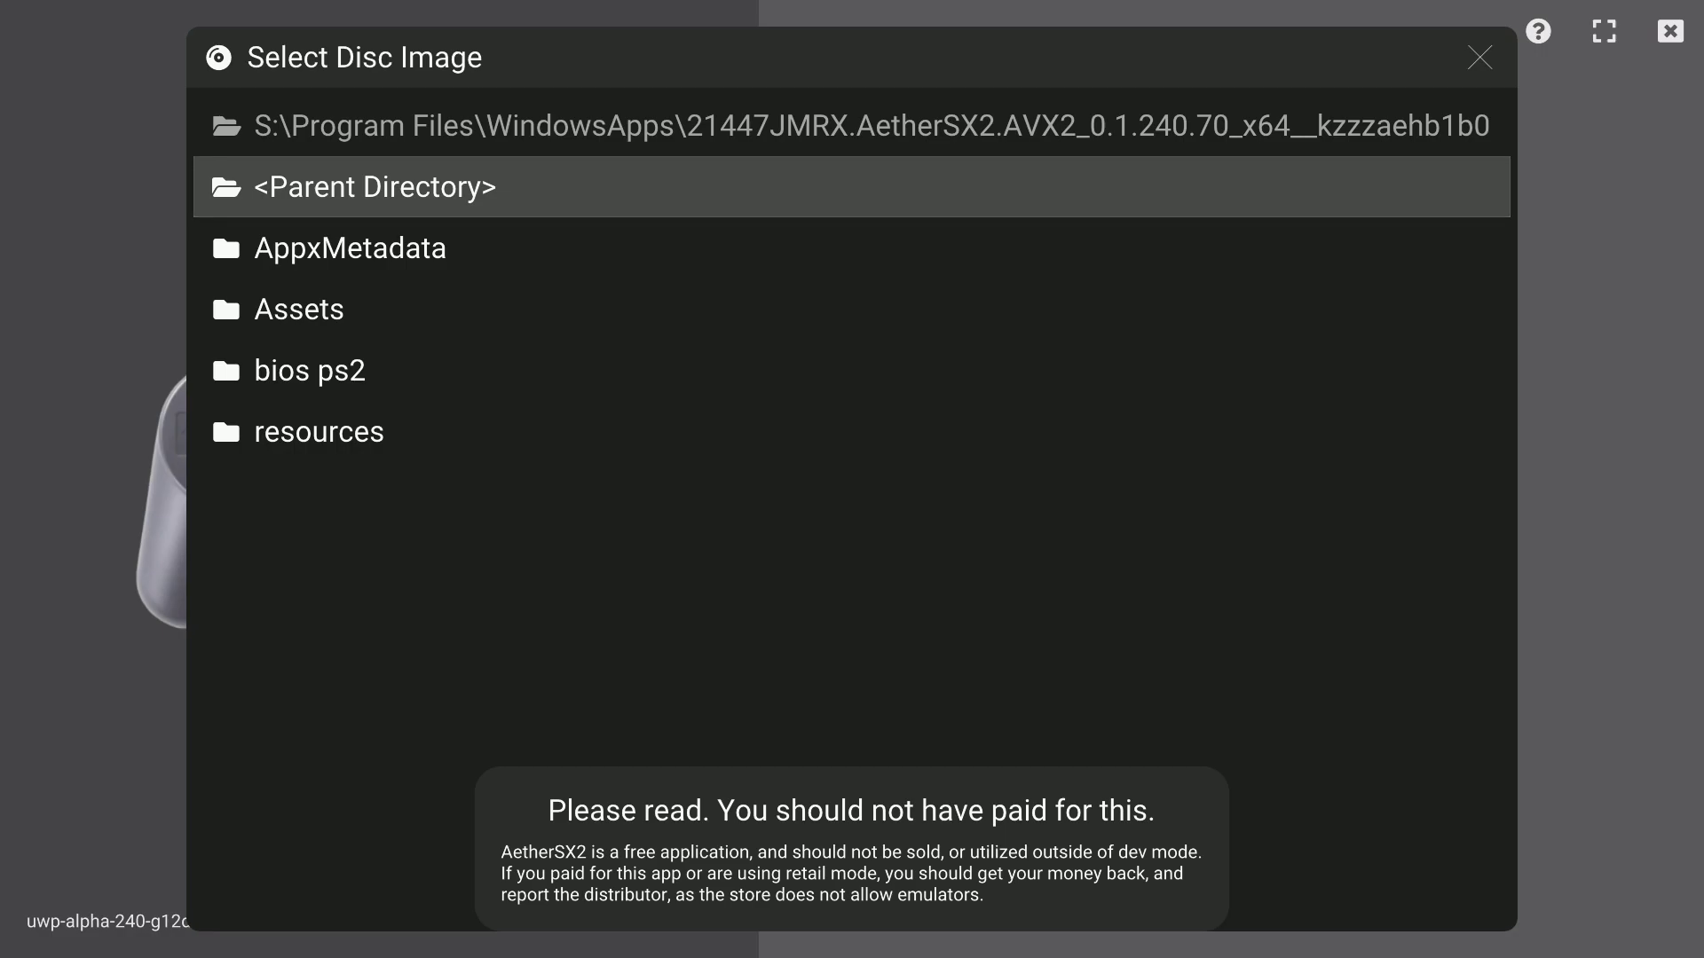
key("Return")
key("Return")
key("Return")
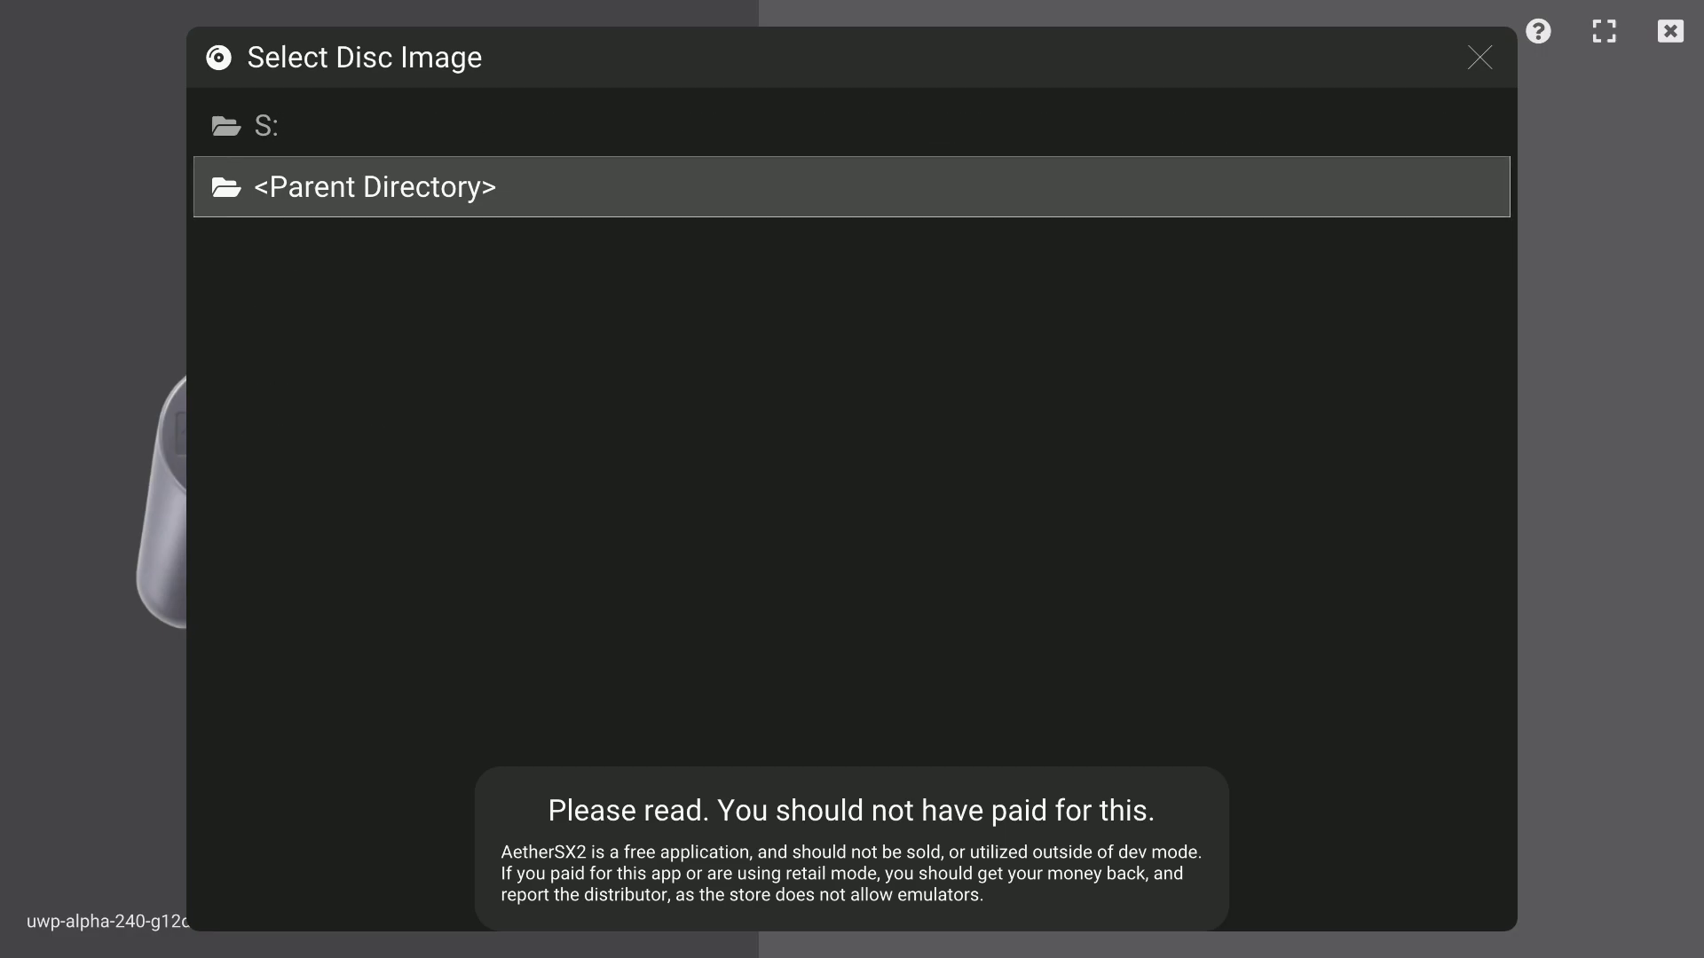
key("Return")
key("Up")
Open D:\ and pick The Getaway Black Monday.iso from the PS2 Games folder
key("Down")
key("Up")
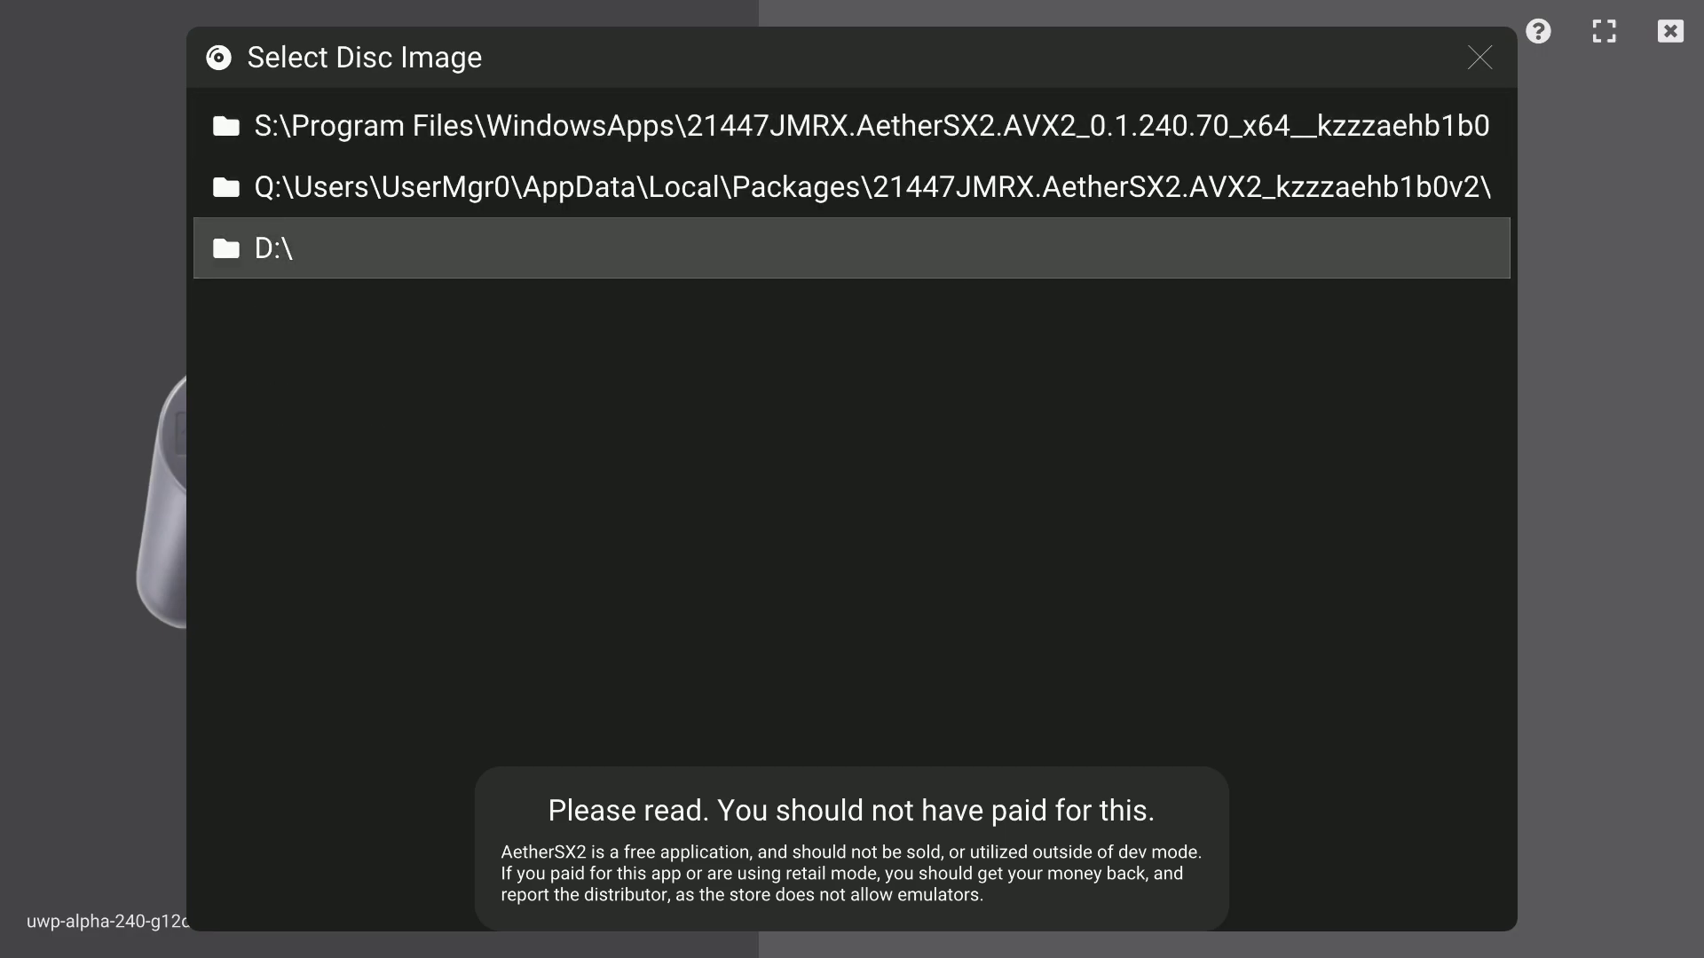
key("Return")
key("Down")
key("Down")
key("Down")
key("Up")
key("Up")
key("Up")
key("Up")
key("Up")
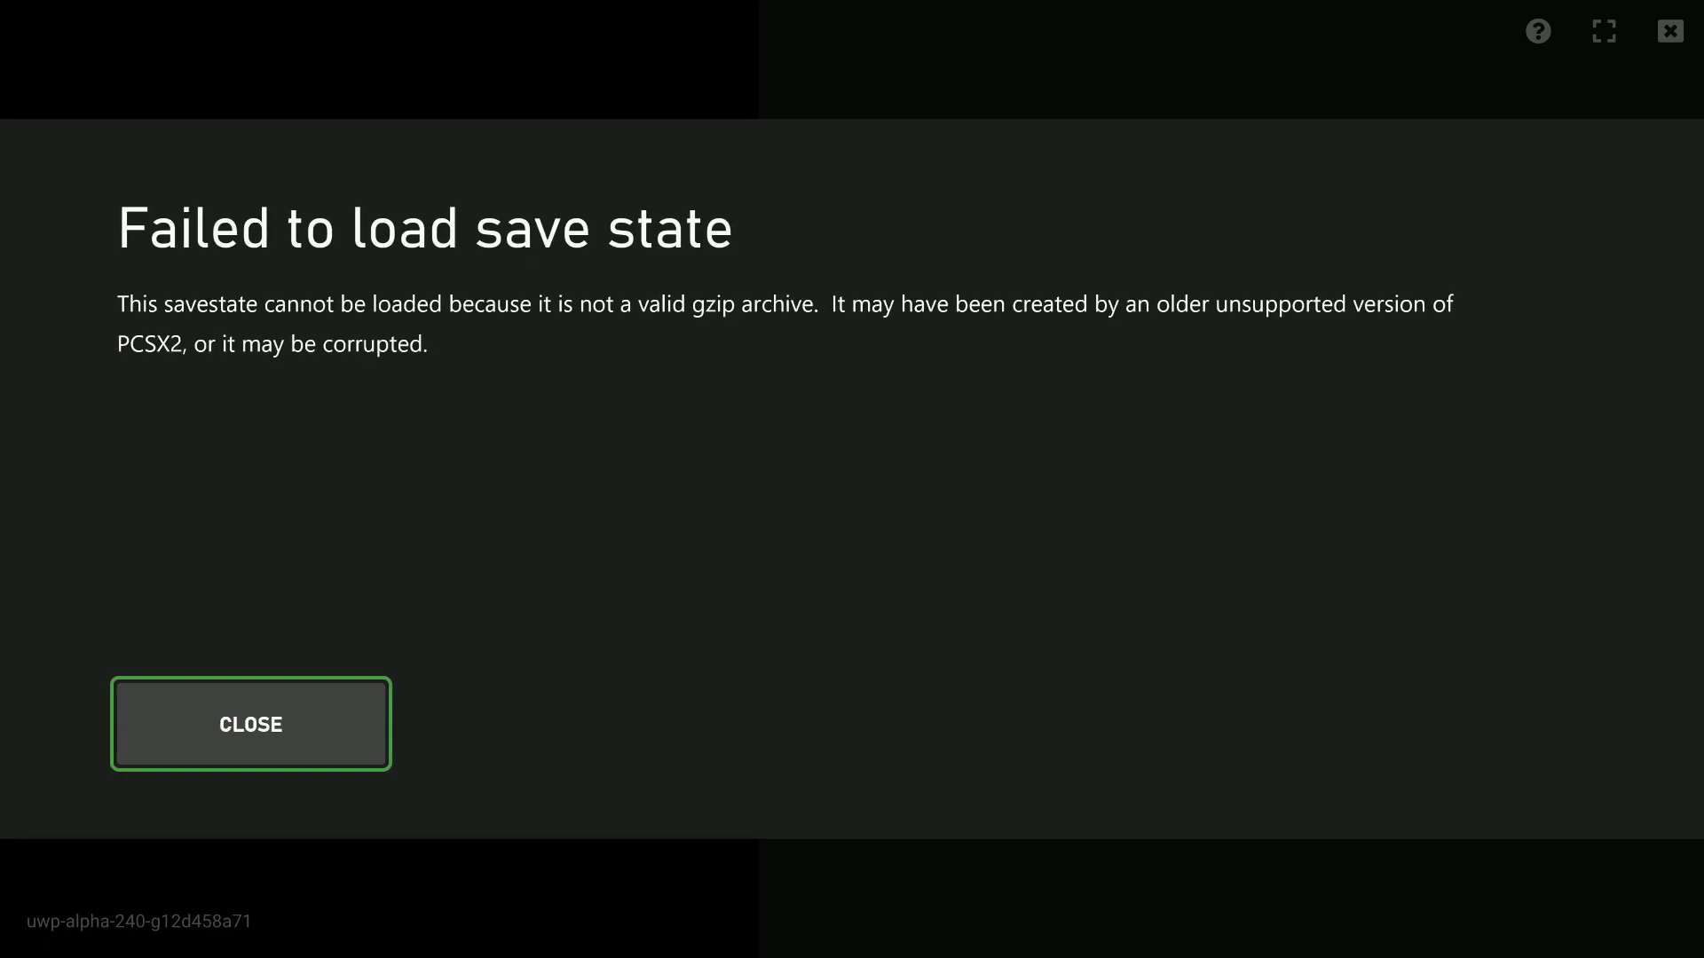
Close the Failed to load save state notice and move to the option for starting without a disc
key("Return")
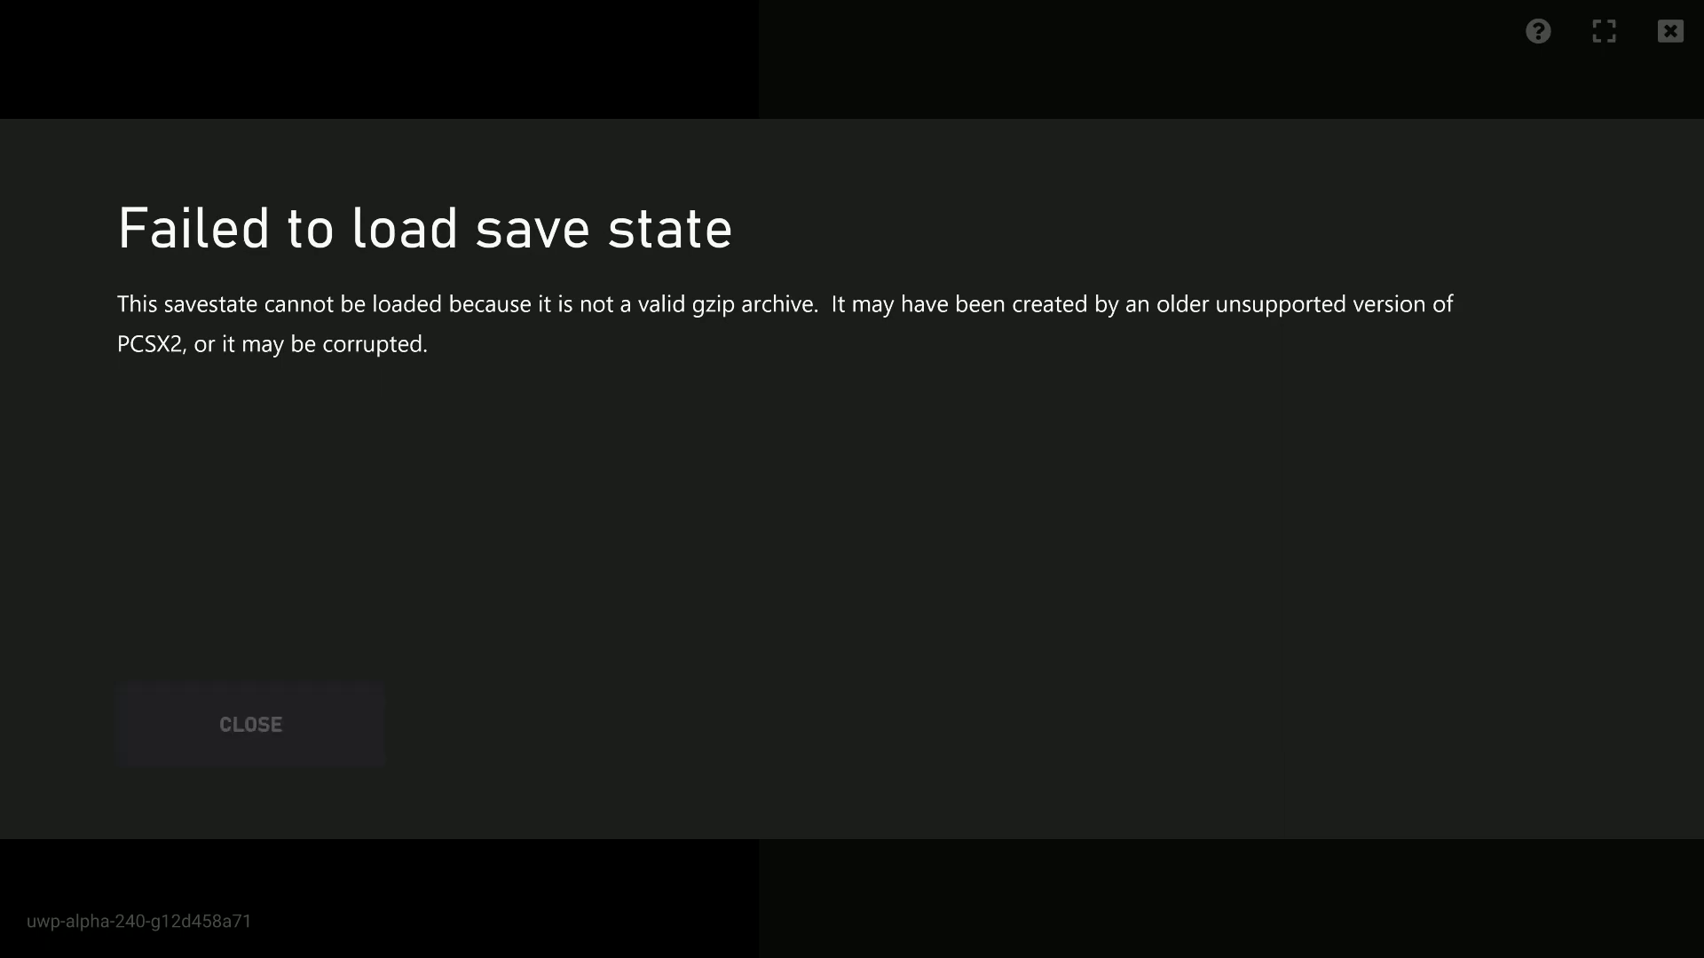
key("Down")
key("Down")
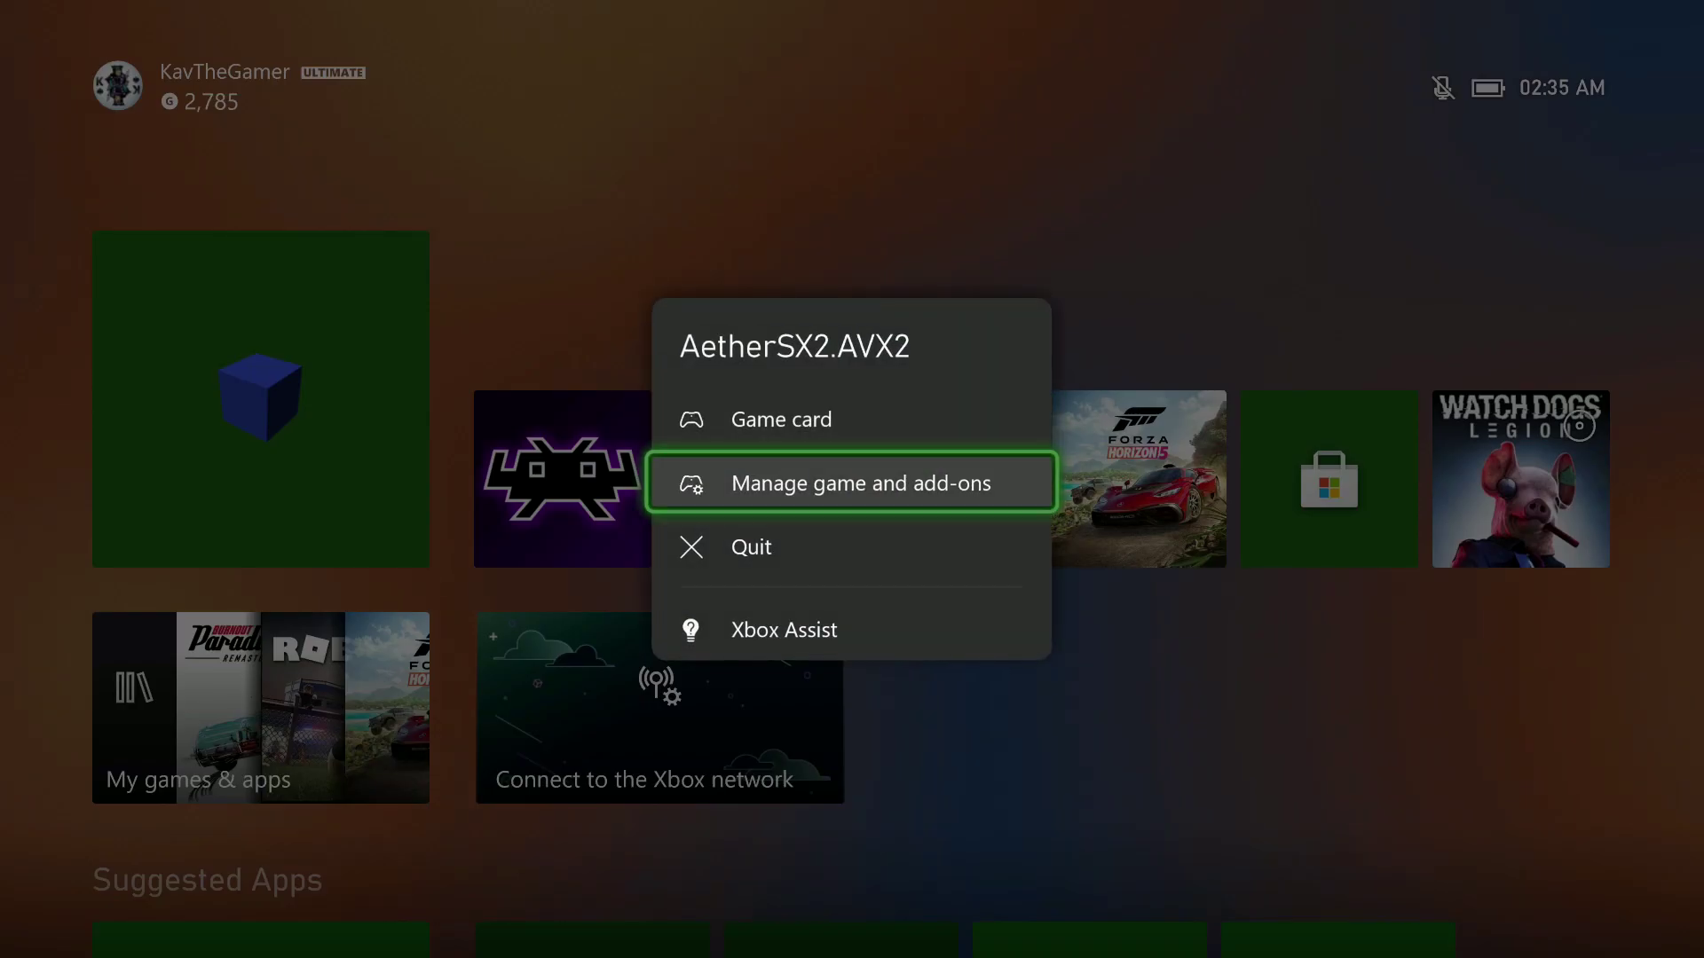
Quit AetherSX2 from its options menu and launch RetroArch from the dashboard
key("Down")
key("Return")
key("Right")
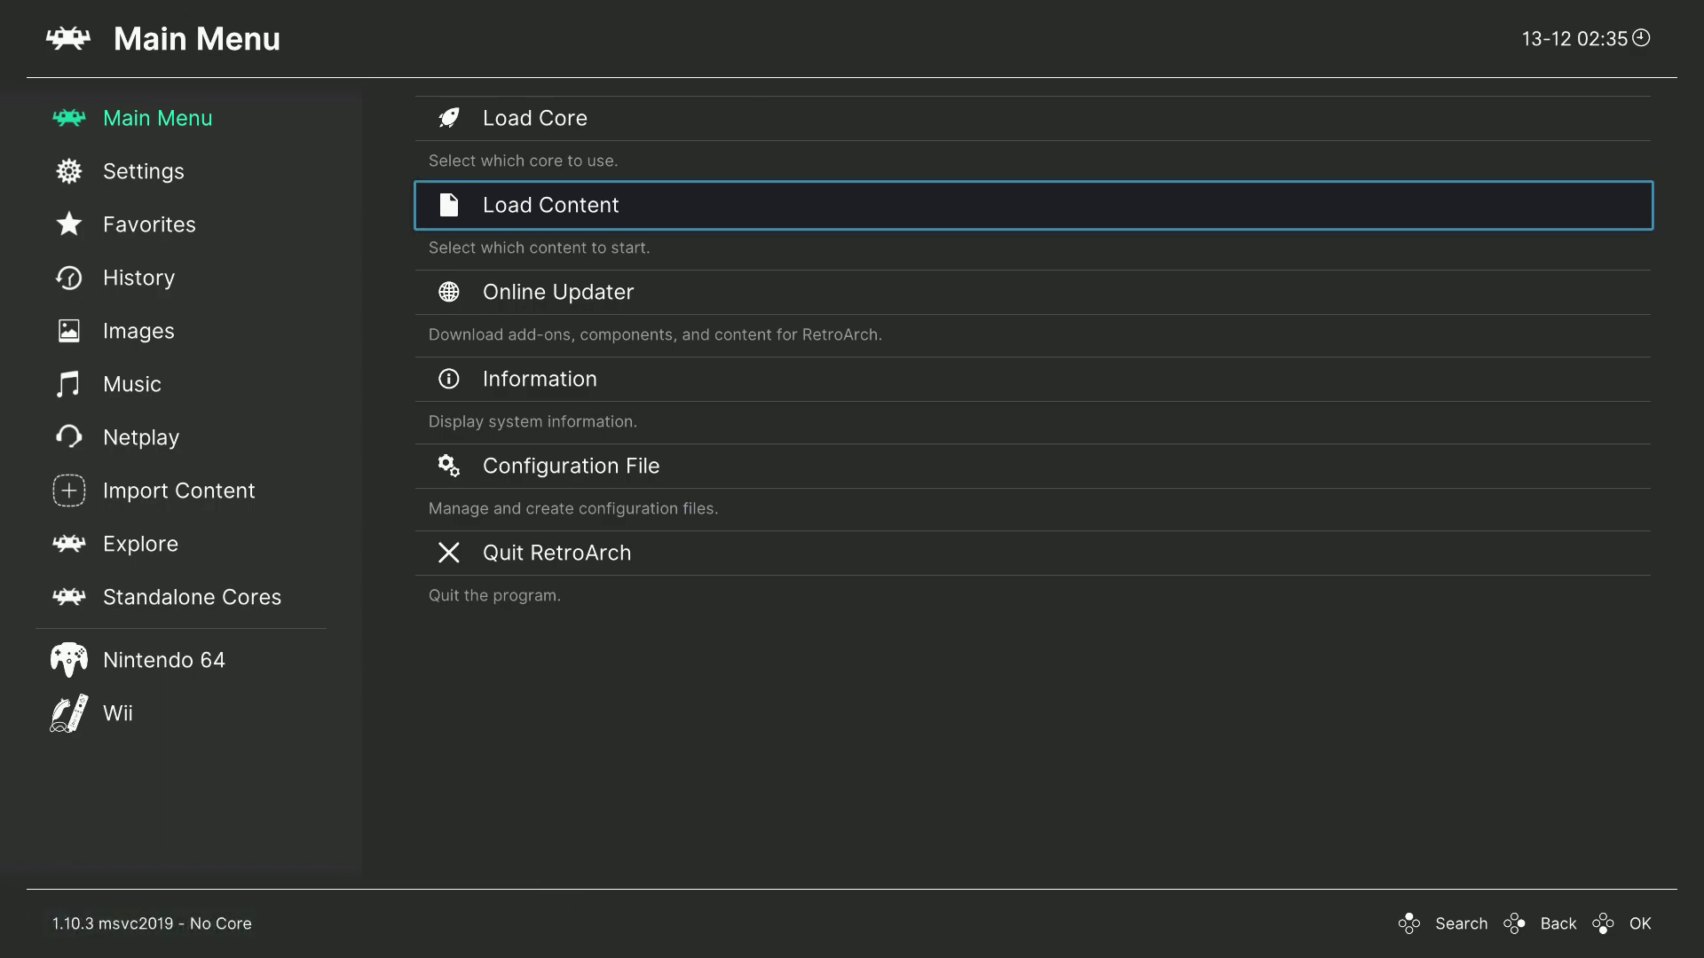
Scroll the core list past PCSX2 and load the Sony - PlayStation 2 (Play!) core
key("Up")
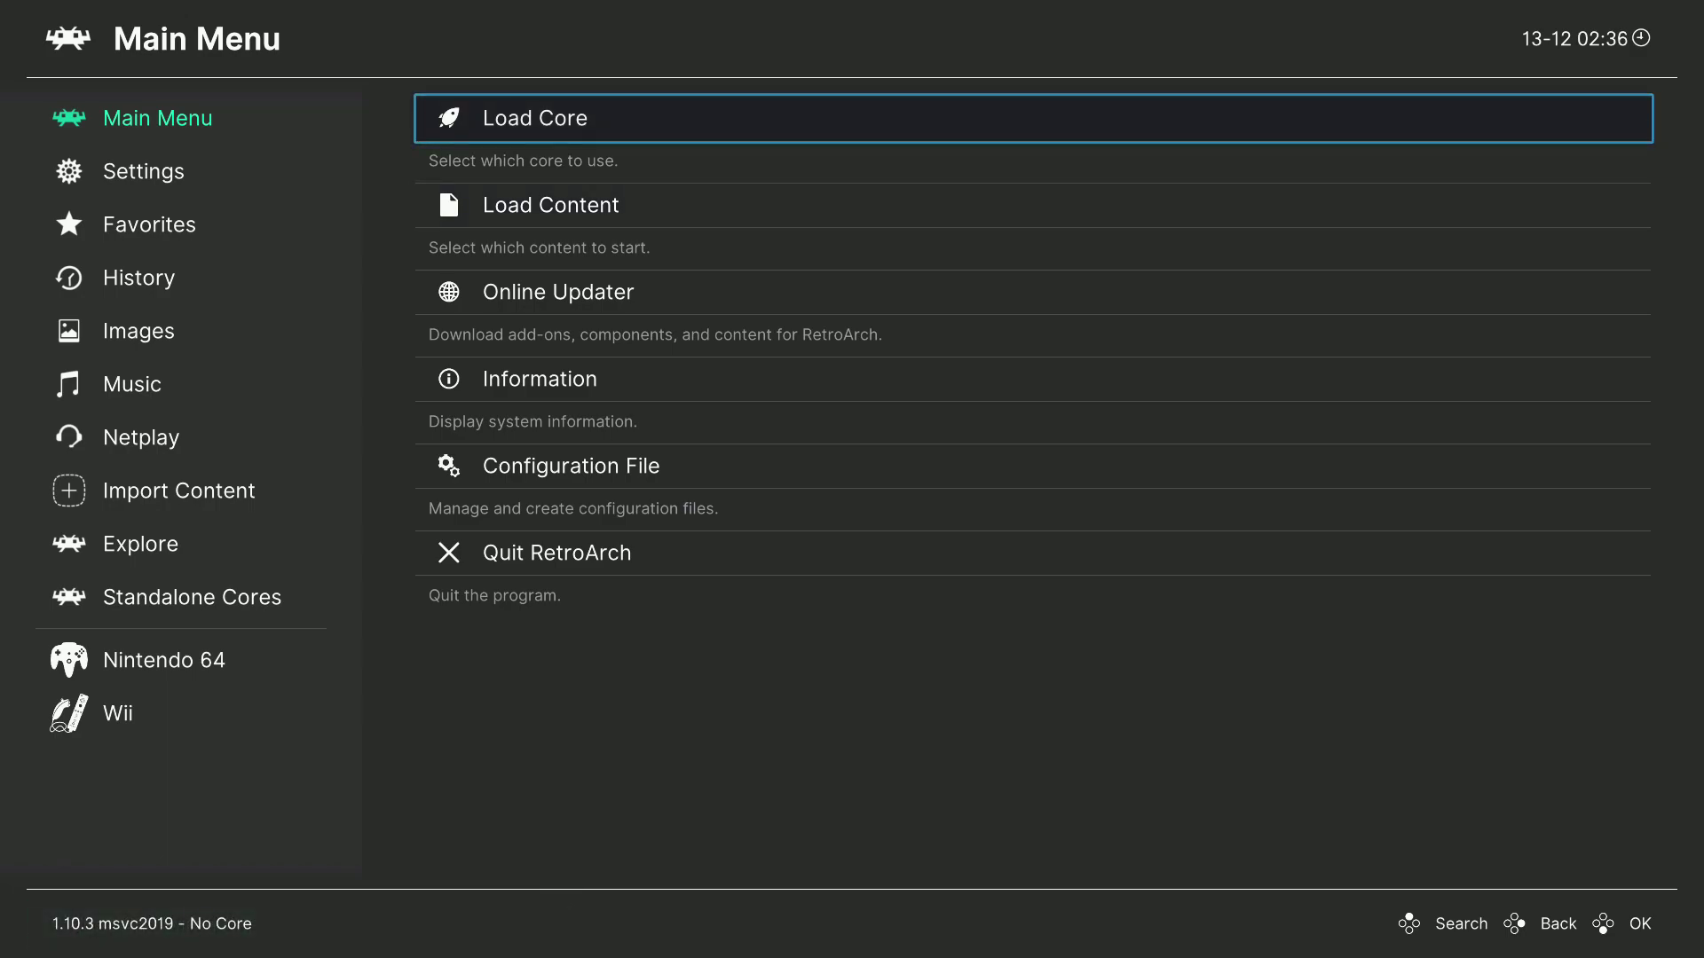
key("Return")
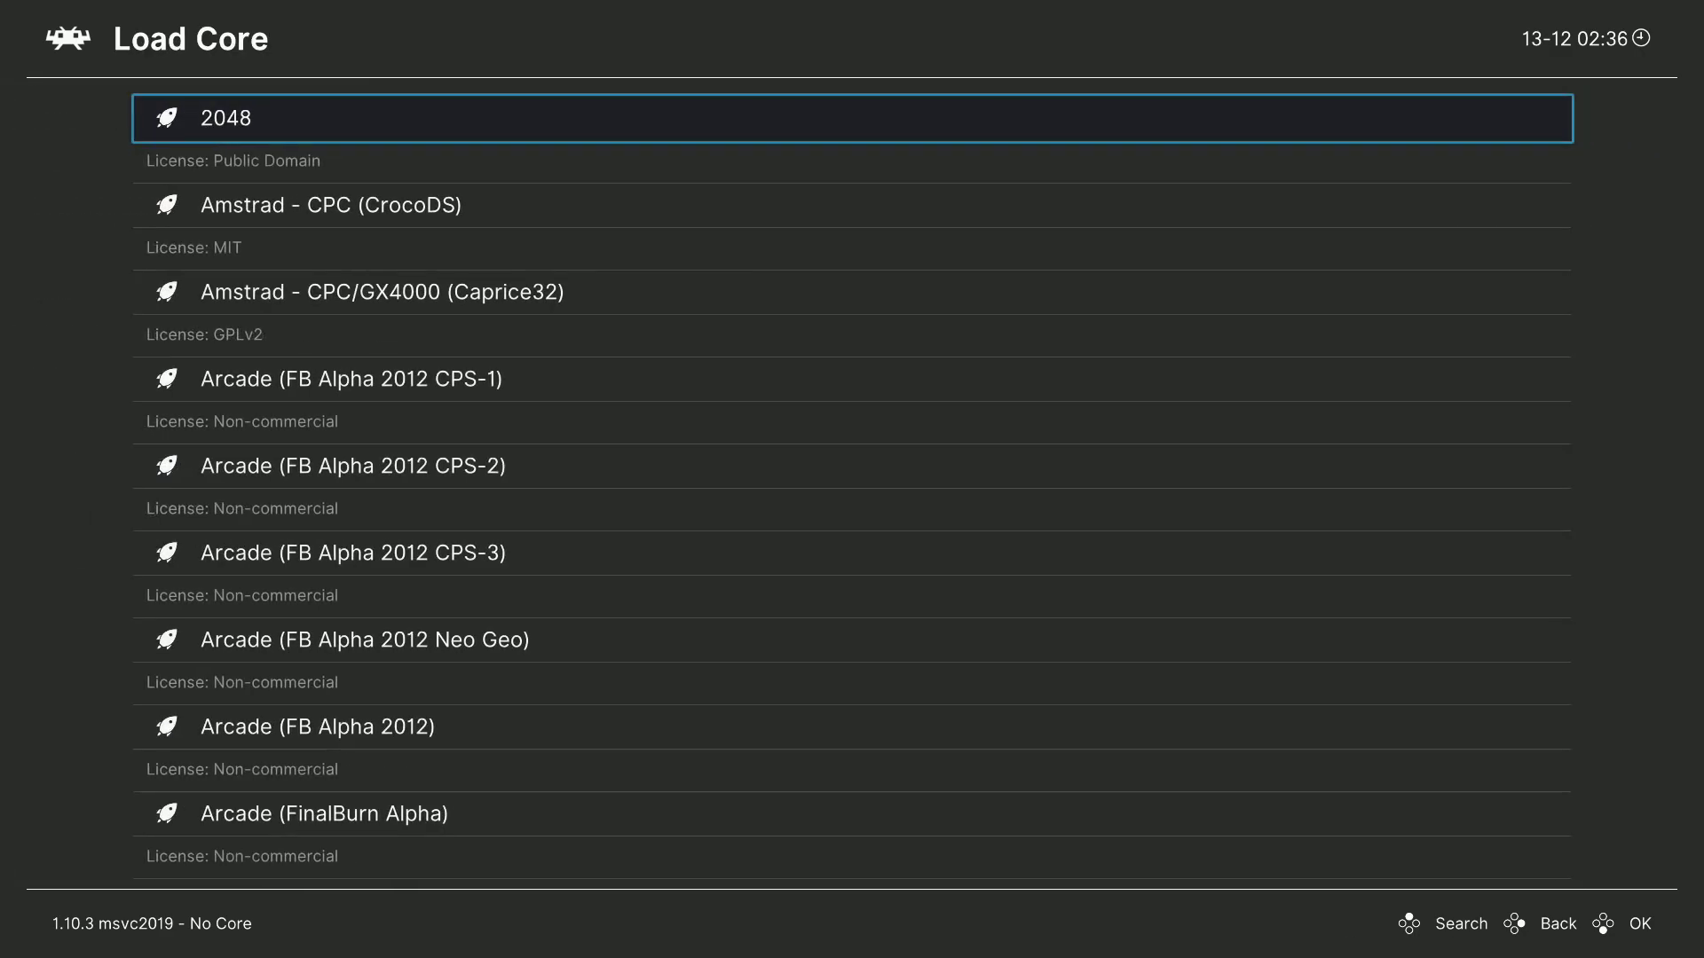
key("Down")
key("Down")
key("Down")
key("Down")
key("Down")
key("Down")
key("Down")
key("Down")
key("Down")
key("Down")
key("Down")
key("Down")
key("Down")
key("Down")
key("Down")
key("Down")
key("Down")
key("Down")
key("Down")
key("Down")
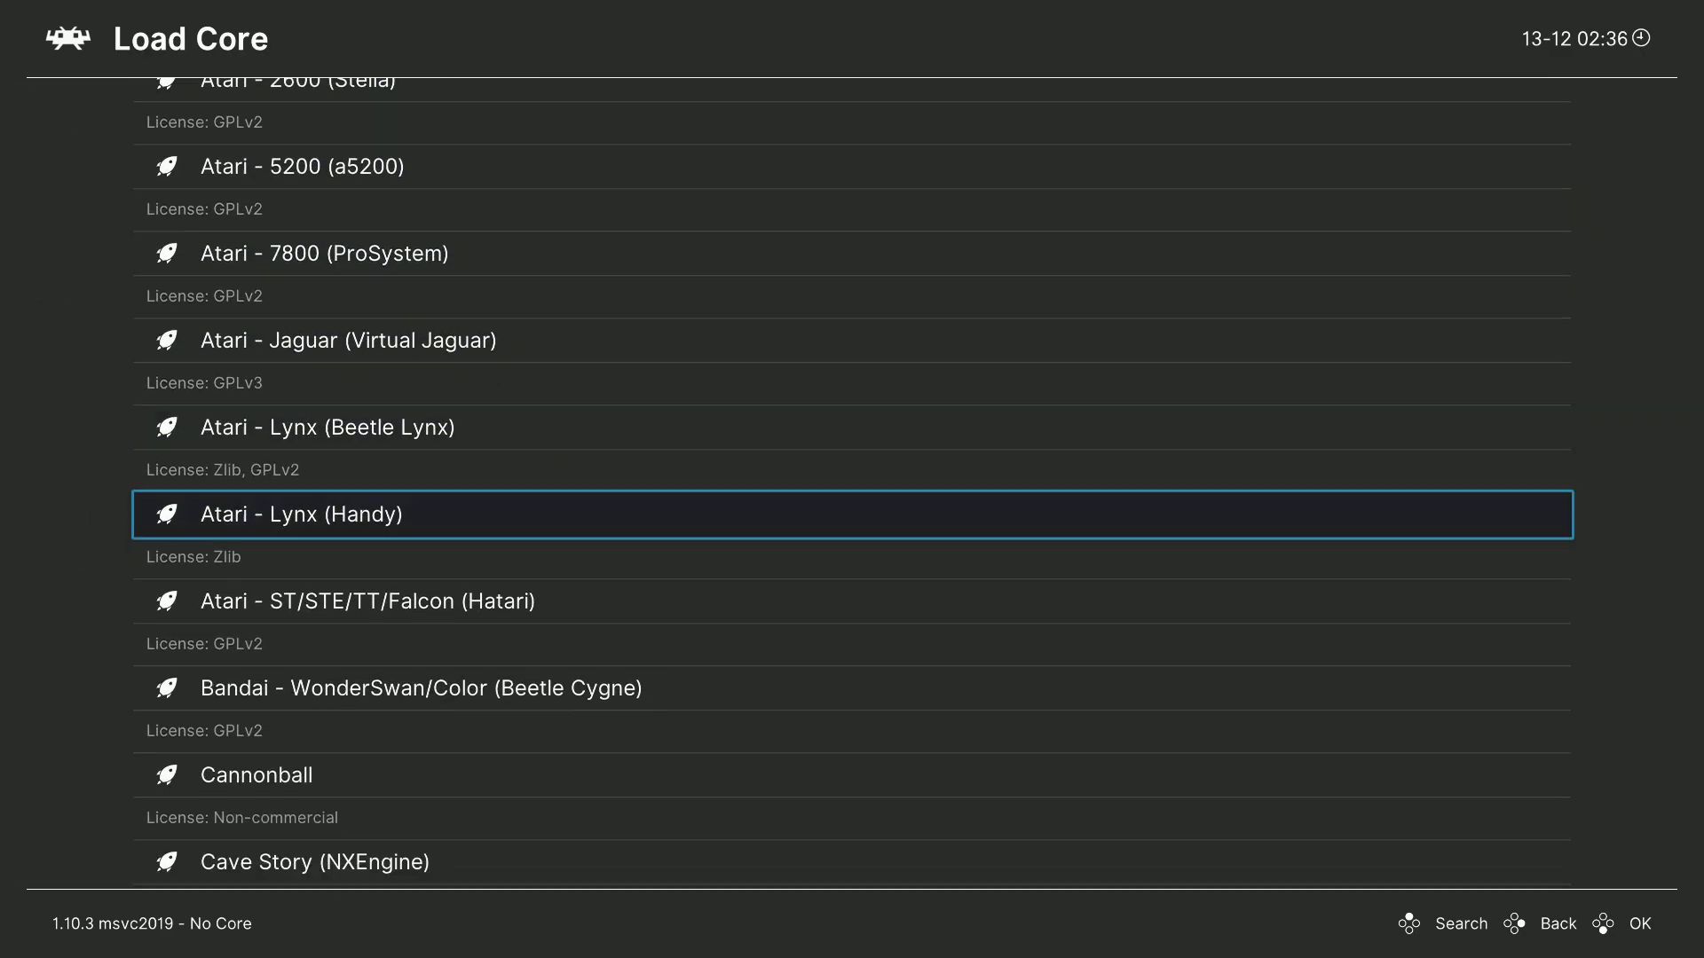
key("Down")
key("Down")
key("Down")
key("Down")
key("Down")
key("Down")
key("Down")
key("Down")
key("Down")
key("Down")
key("Down")
key("Down")
key("Down")
key("Down")
key("Down")
key("Down")
key("Down")
key("Down")
key("Down")
key("Down")
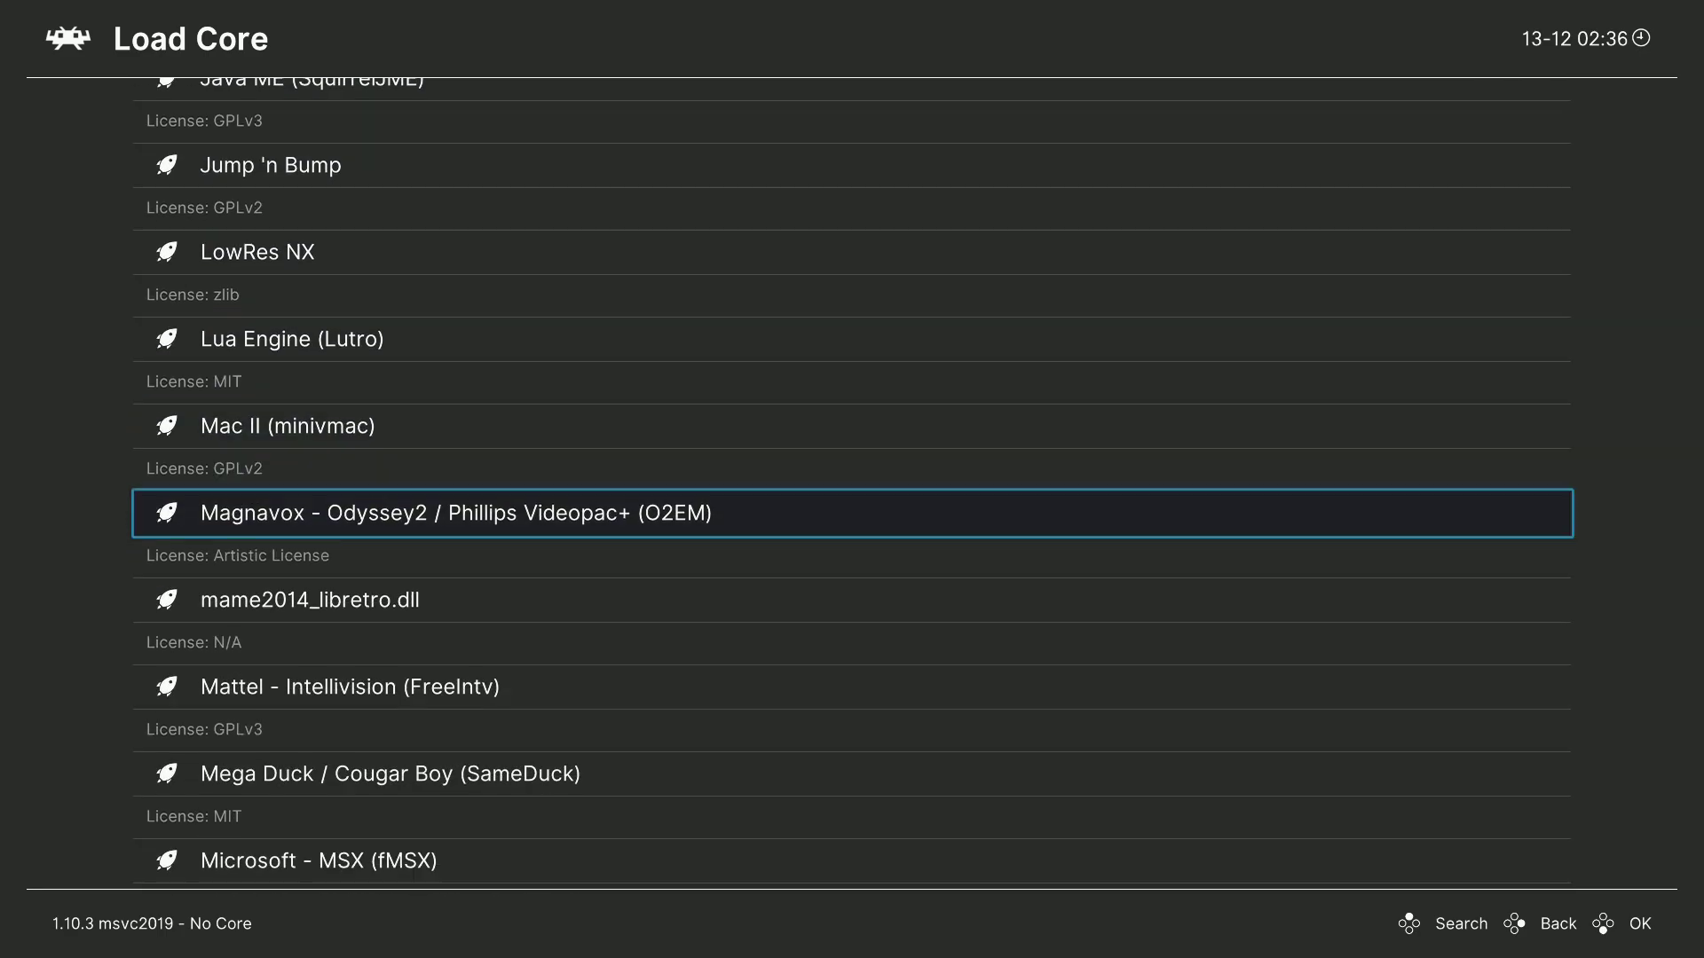
key("Down")
key("Down")
key("Down")
key("Down")
key("Down")
key("Down")
key("Down")
key("Down")
key("Down")
key("Down")
key("Down")
key("Down")
key("Down")
key("Down")
key("Down")
key("Down")
key("Down")
key("Down")
key("Down")
key("Down")
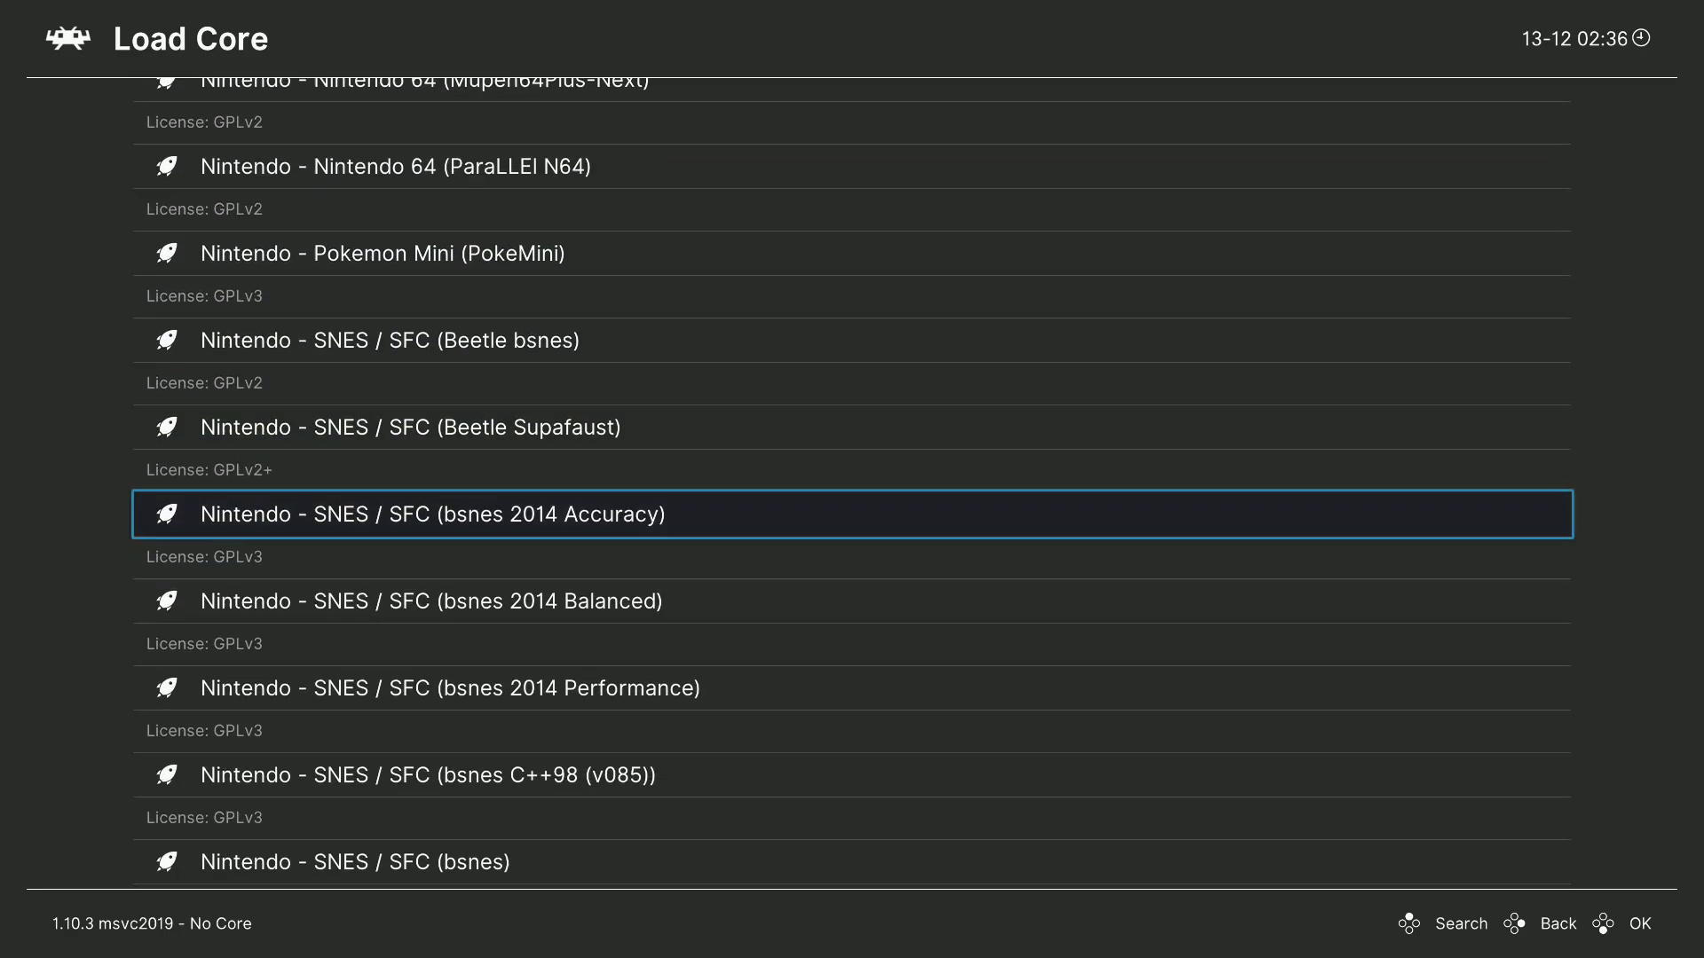
key("Down")
key("Down")
key("Down")
key("Down")
key("Down")
key("Down")
key("Down")
key("Down")
key("Down")
key("Down")
key("Down")
key("Down")
key("Down")
key("Down")
key("Down")
key("Down")
key("Down")
key("Down")
key("Down")
key("Down")
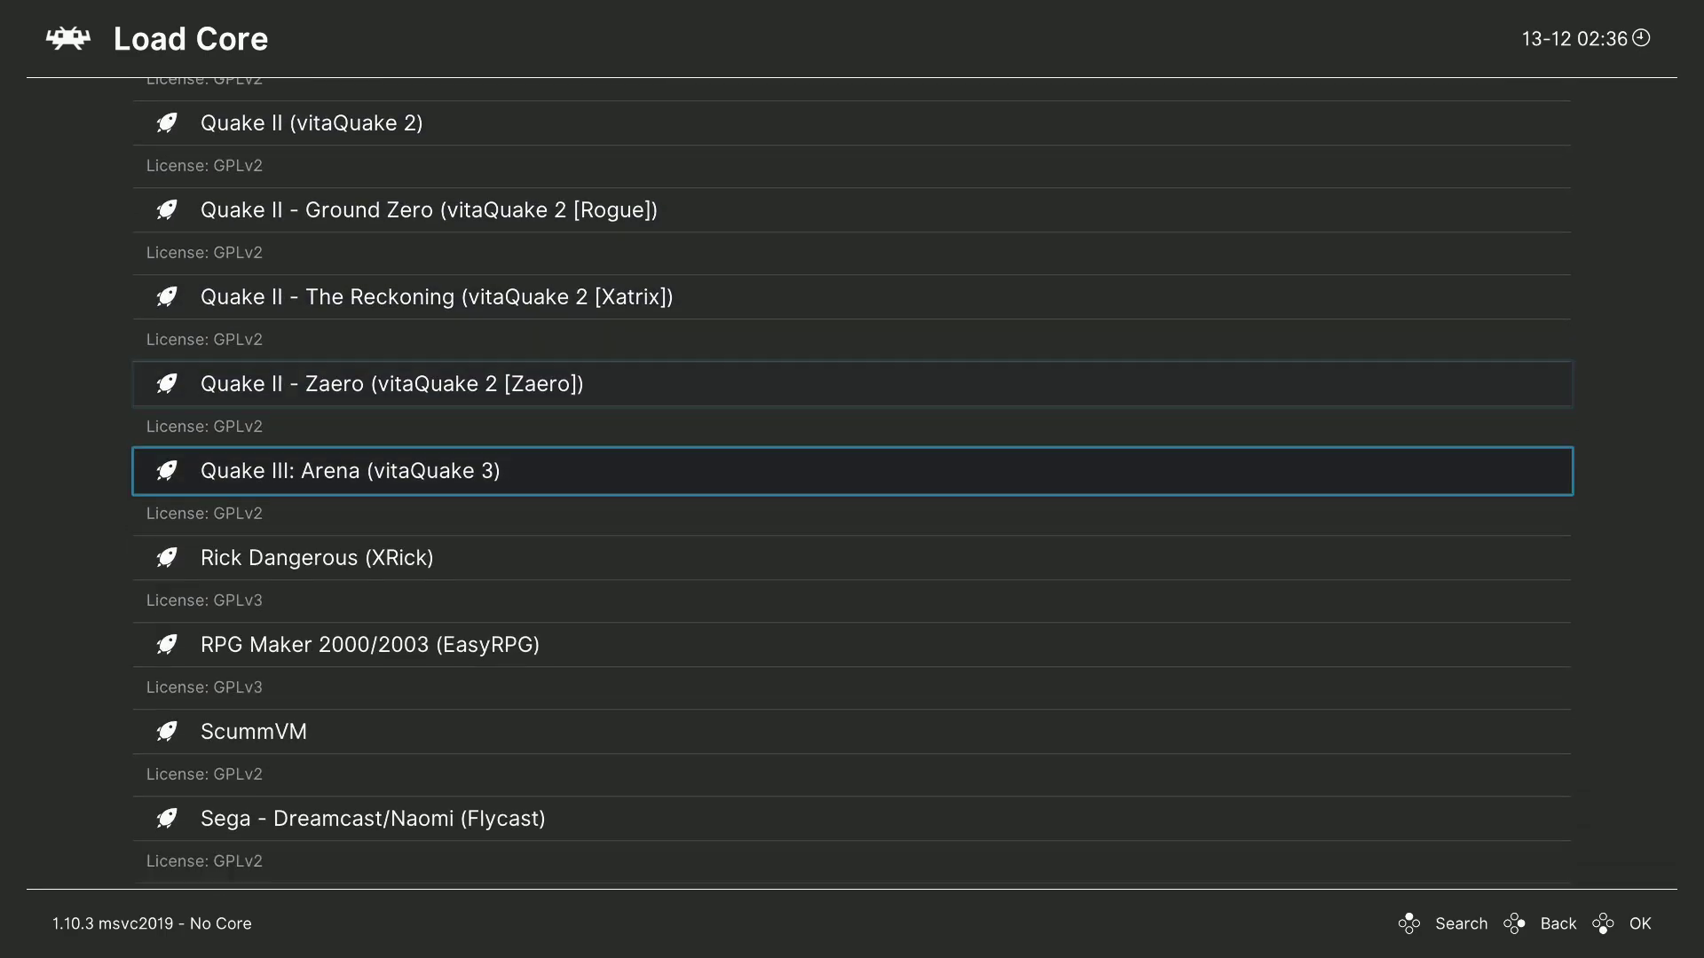
key("Down")
key("Down")
key("Down")
key("Down")
key("Down")
key("Down")
key("Down")
key("Down")
key("Down")
key("Down")
key("Down")
key("Down")
key("Down")
key("Down")
key("Down")
key("Down")
key("Down")
key("Down")
key("Down")
key("Down")
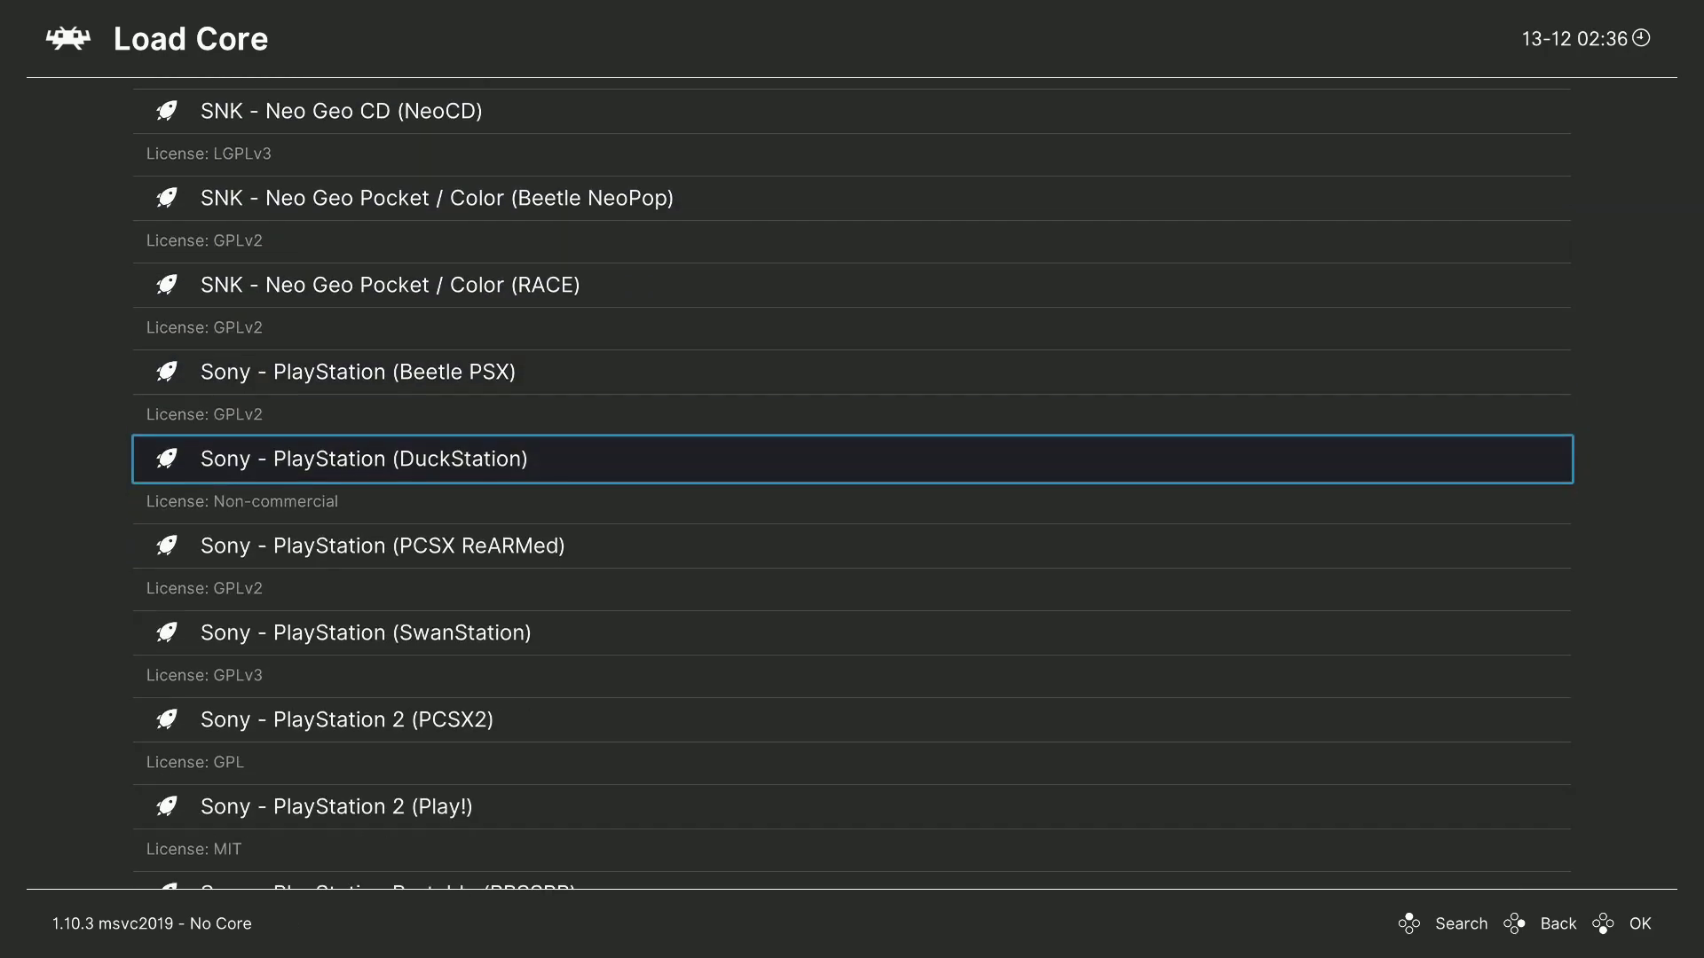
key("Down")
key("Down")
key("Down")
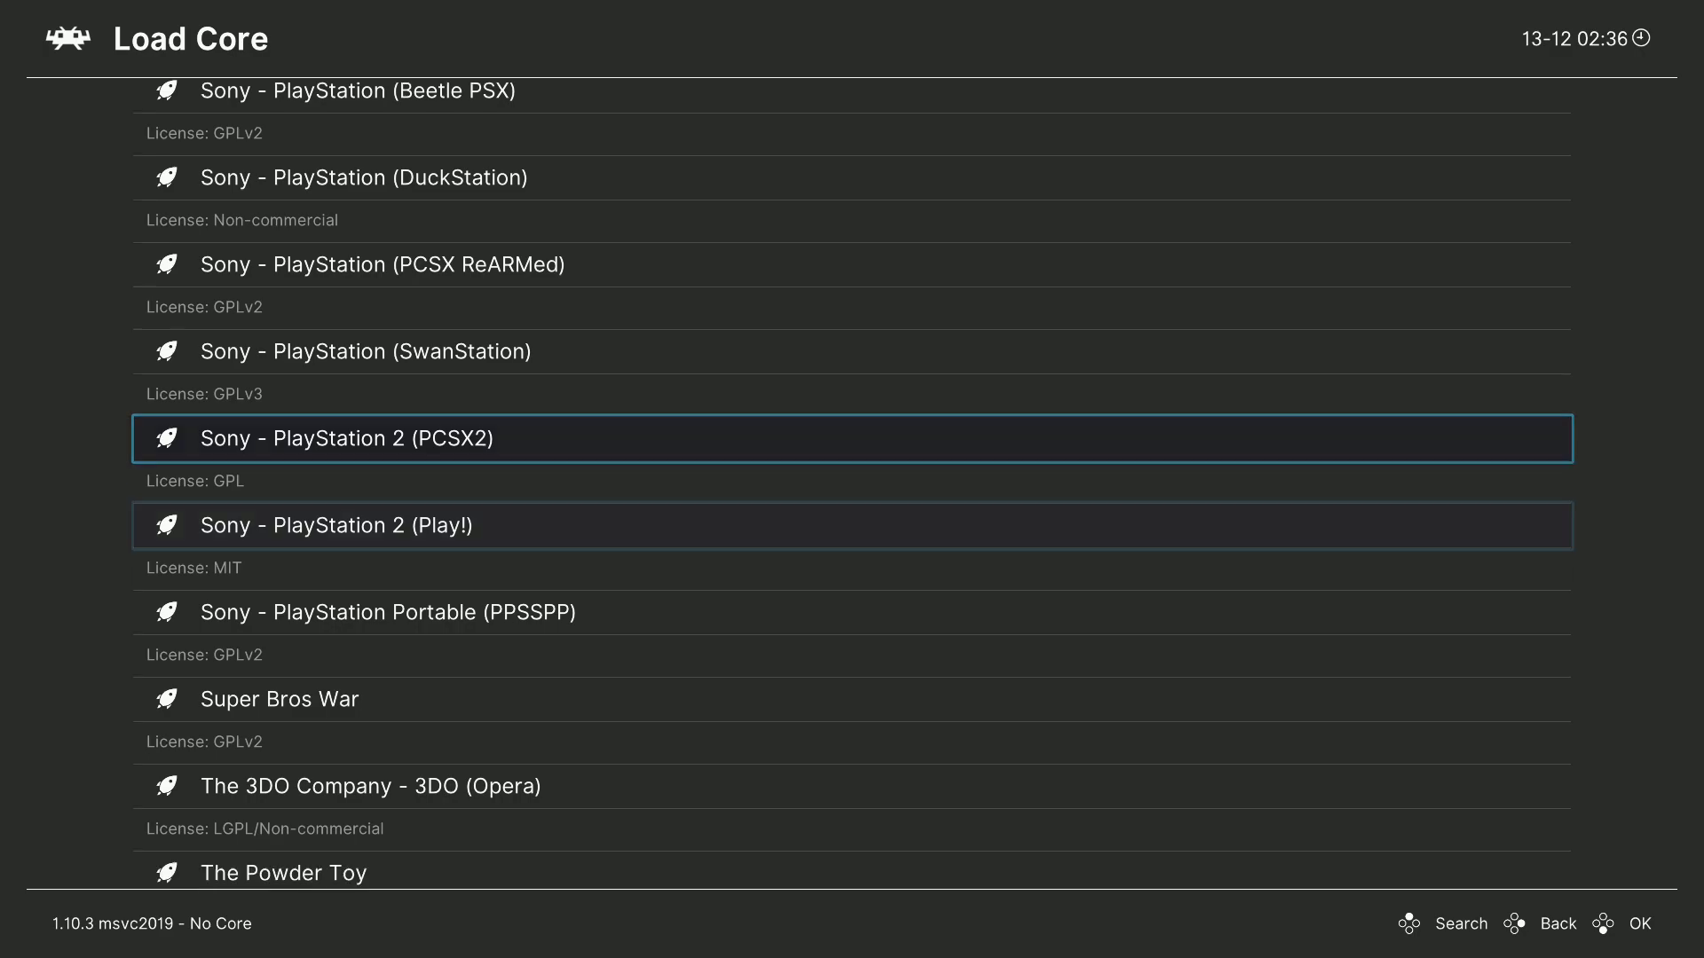
key("Down")
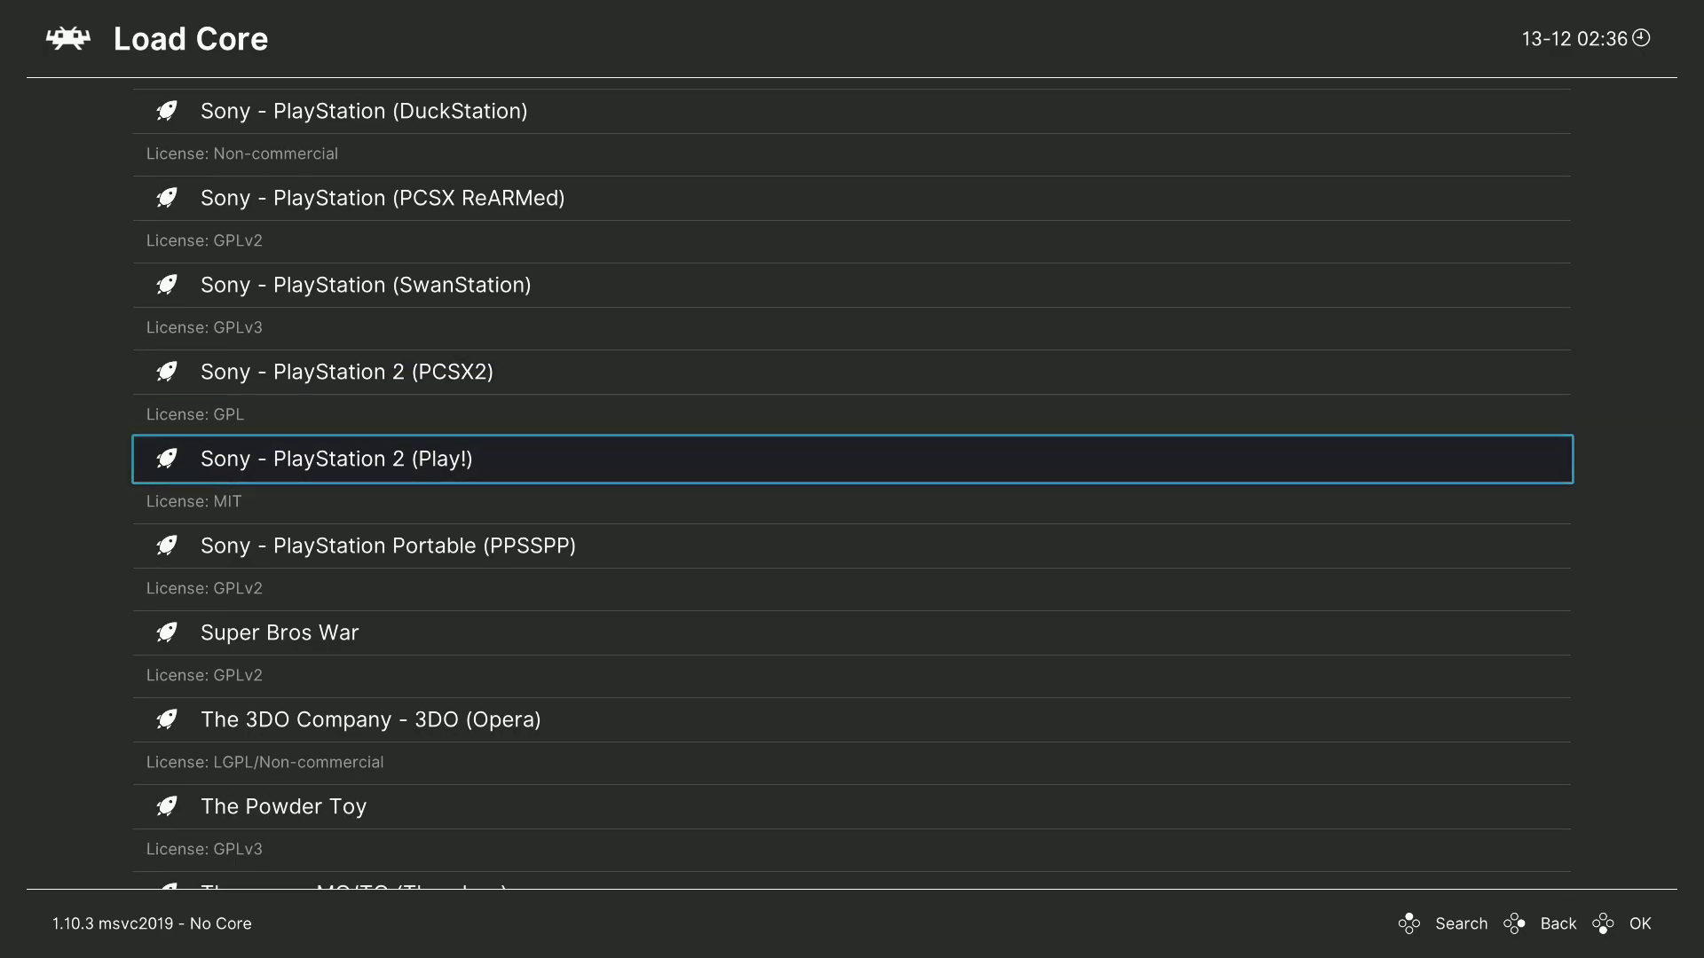
key("Return")
key("Down")
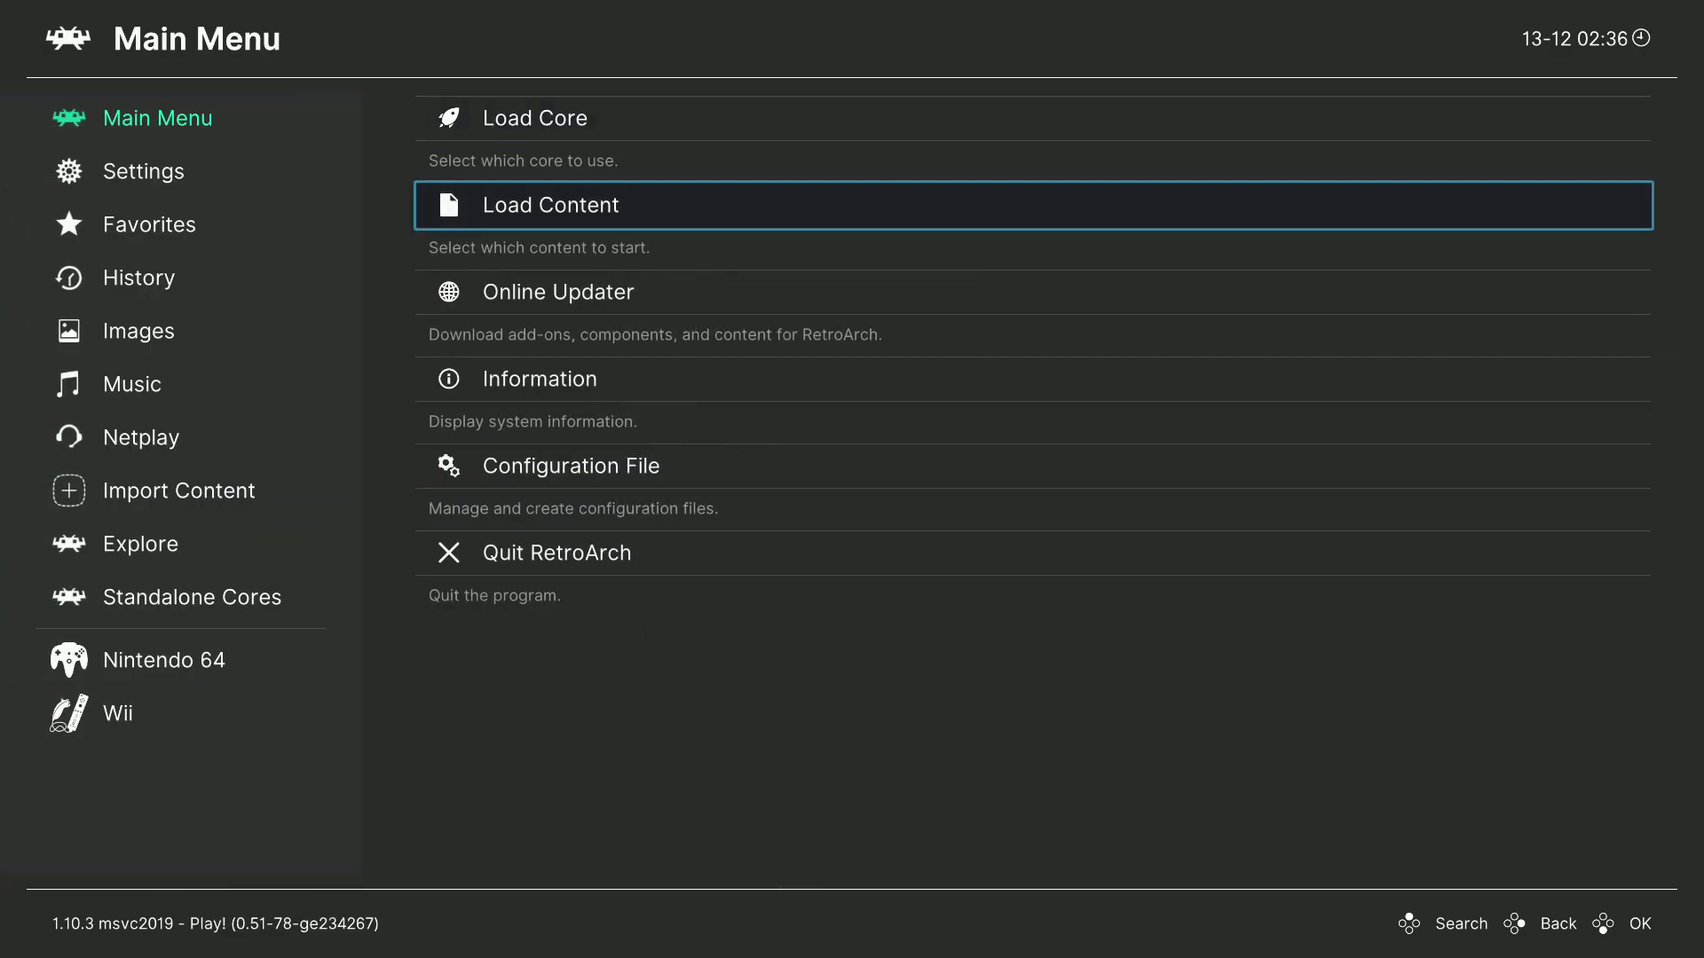
Run The Getaway Black Monday.iso from D:\PS2 Games with the Play! core
key("Return")
key("Down")
key("Down")
key("Down")
key("Down")
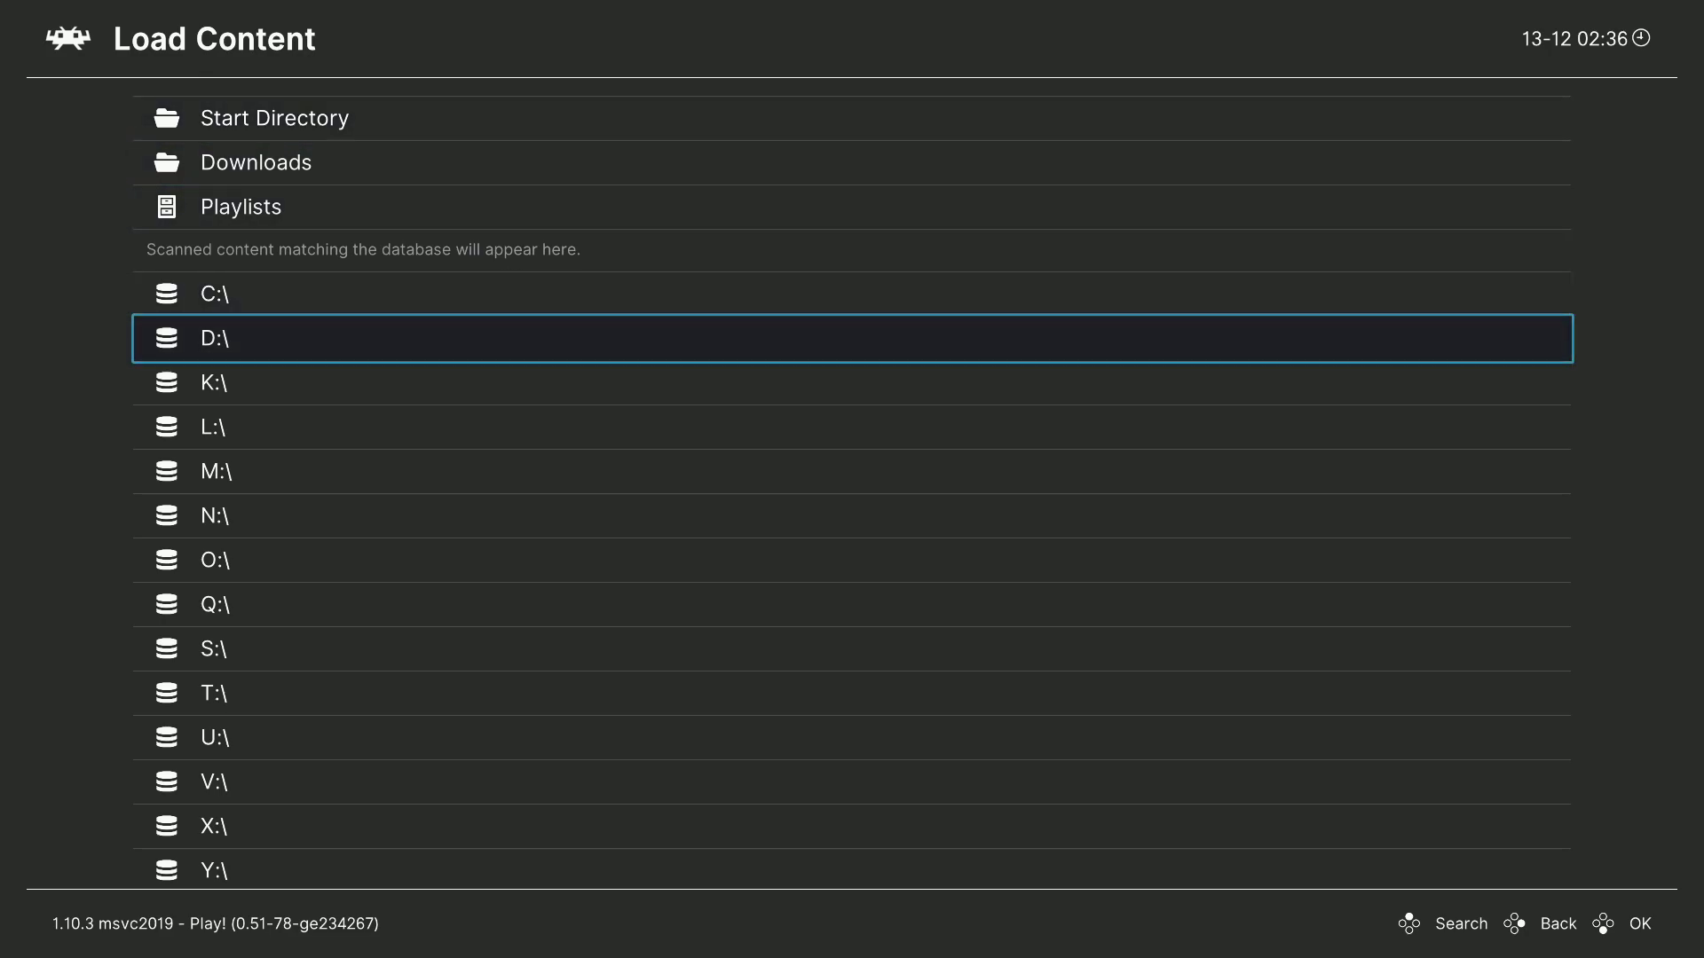
key("Return")
key("Down")
key("Down")
key("Down")
key("Down")
key("Down")
key("Down")
key("Down")
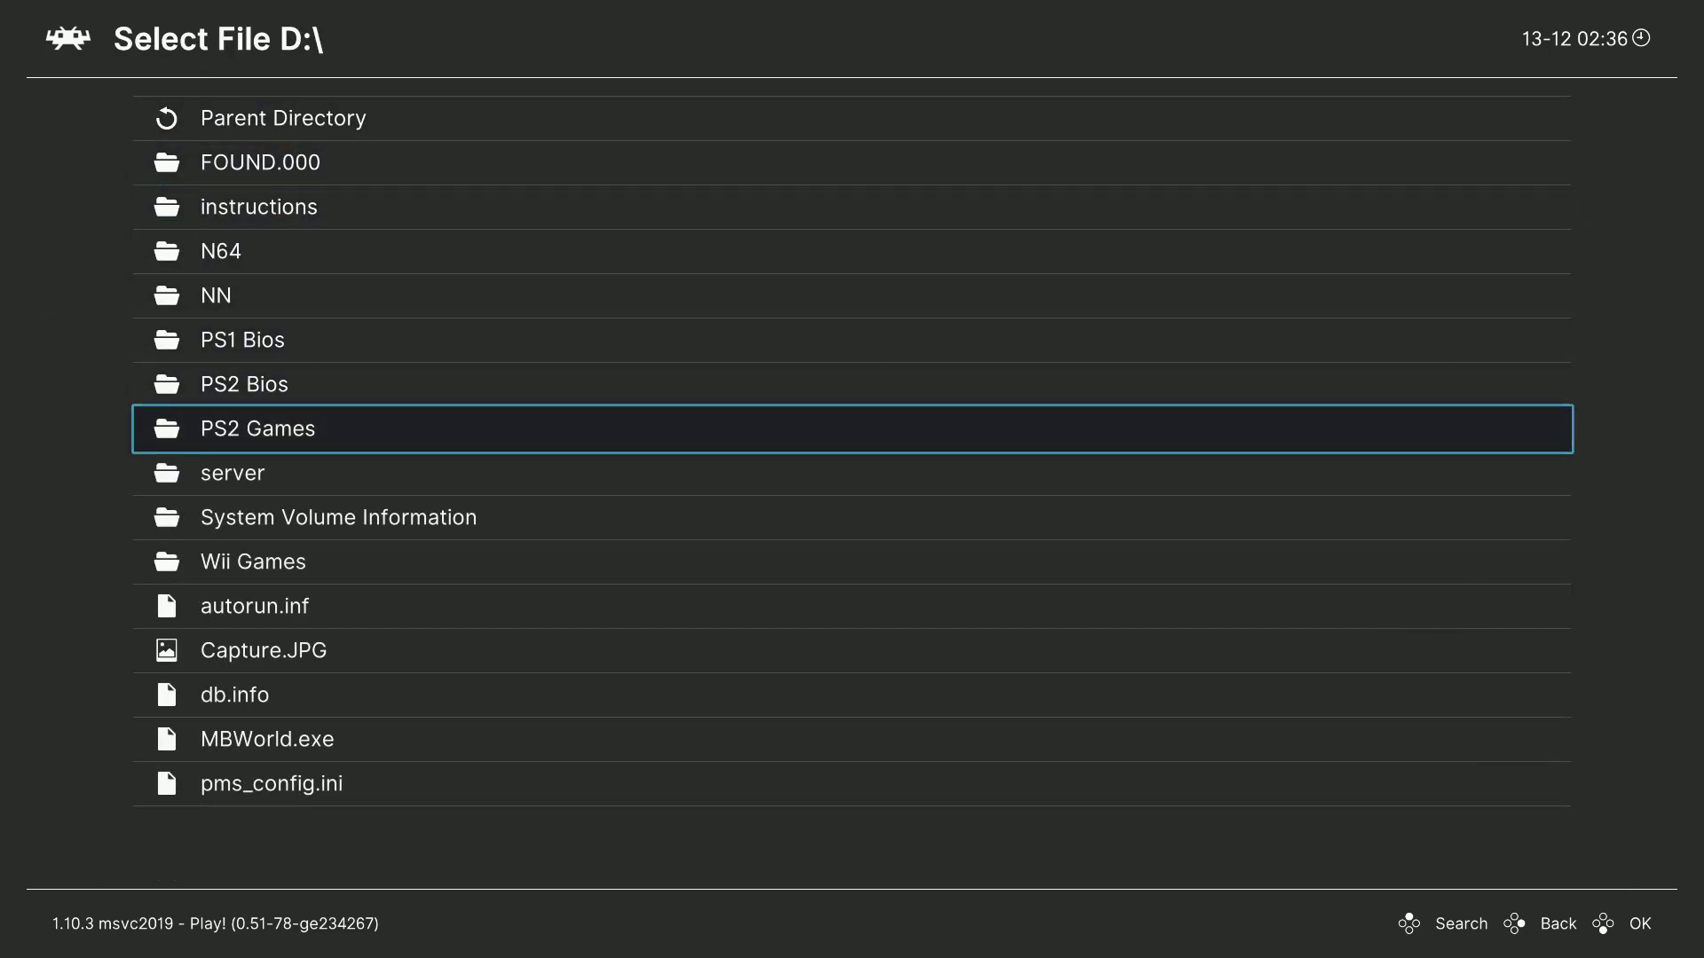
key("Return")
key("Down")
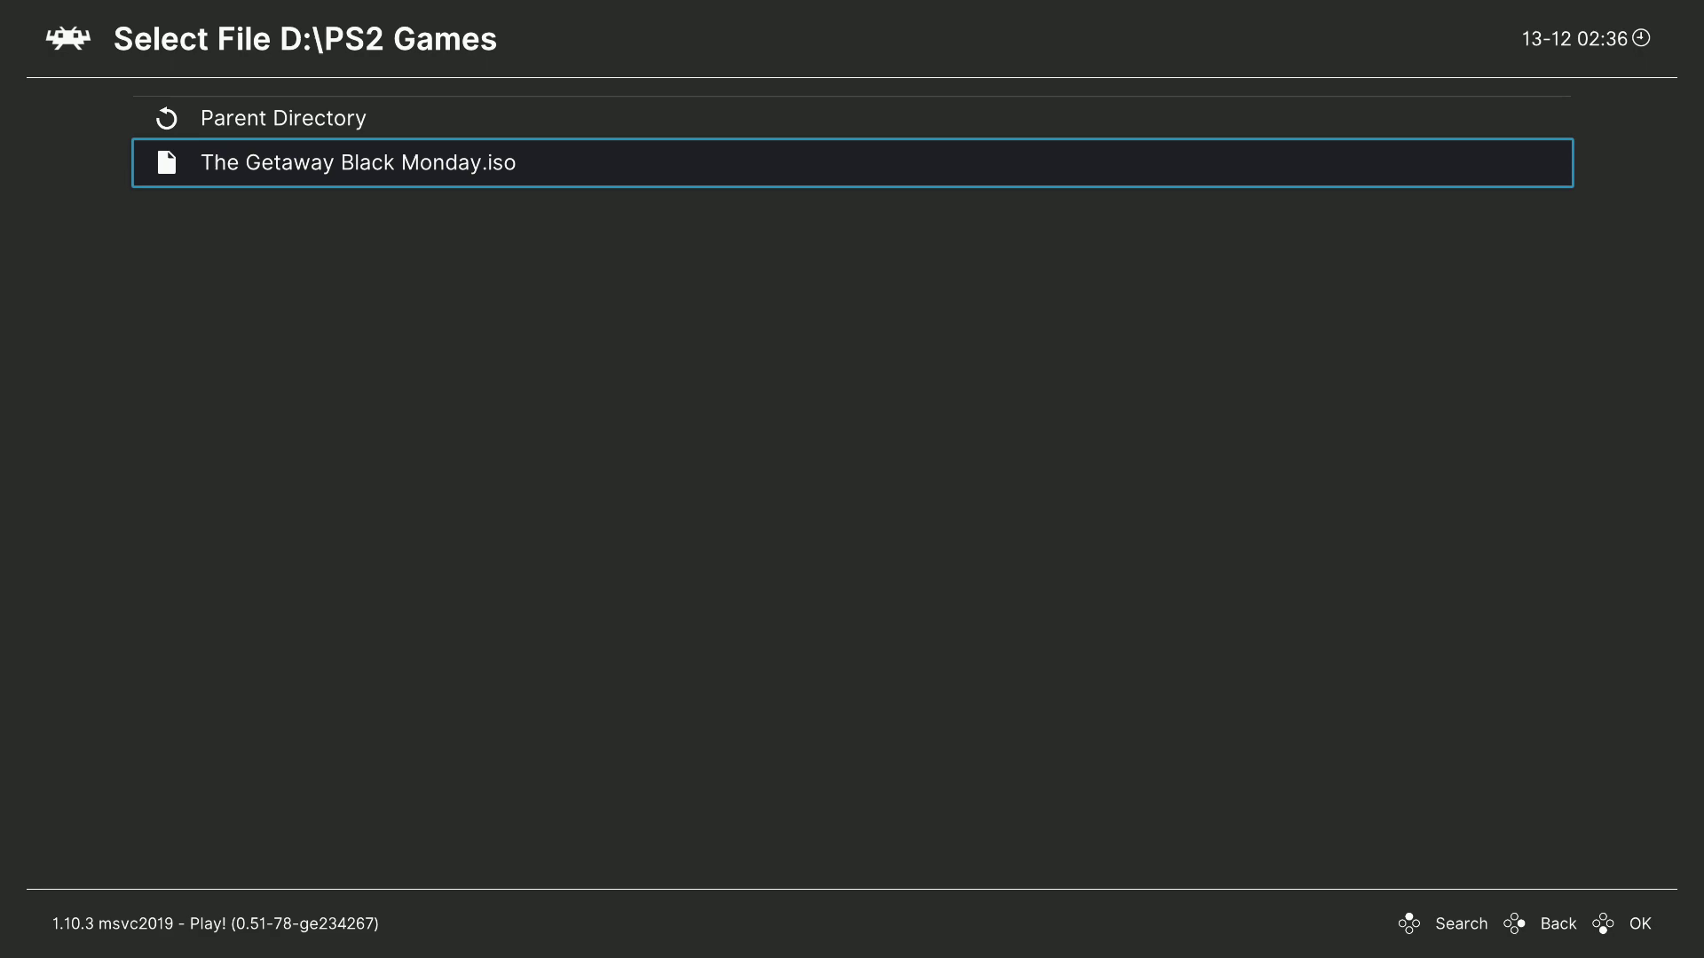
key("Return")
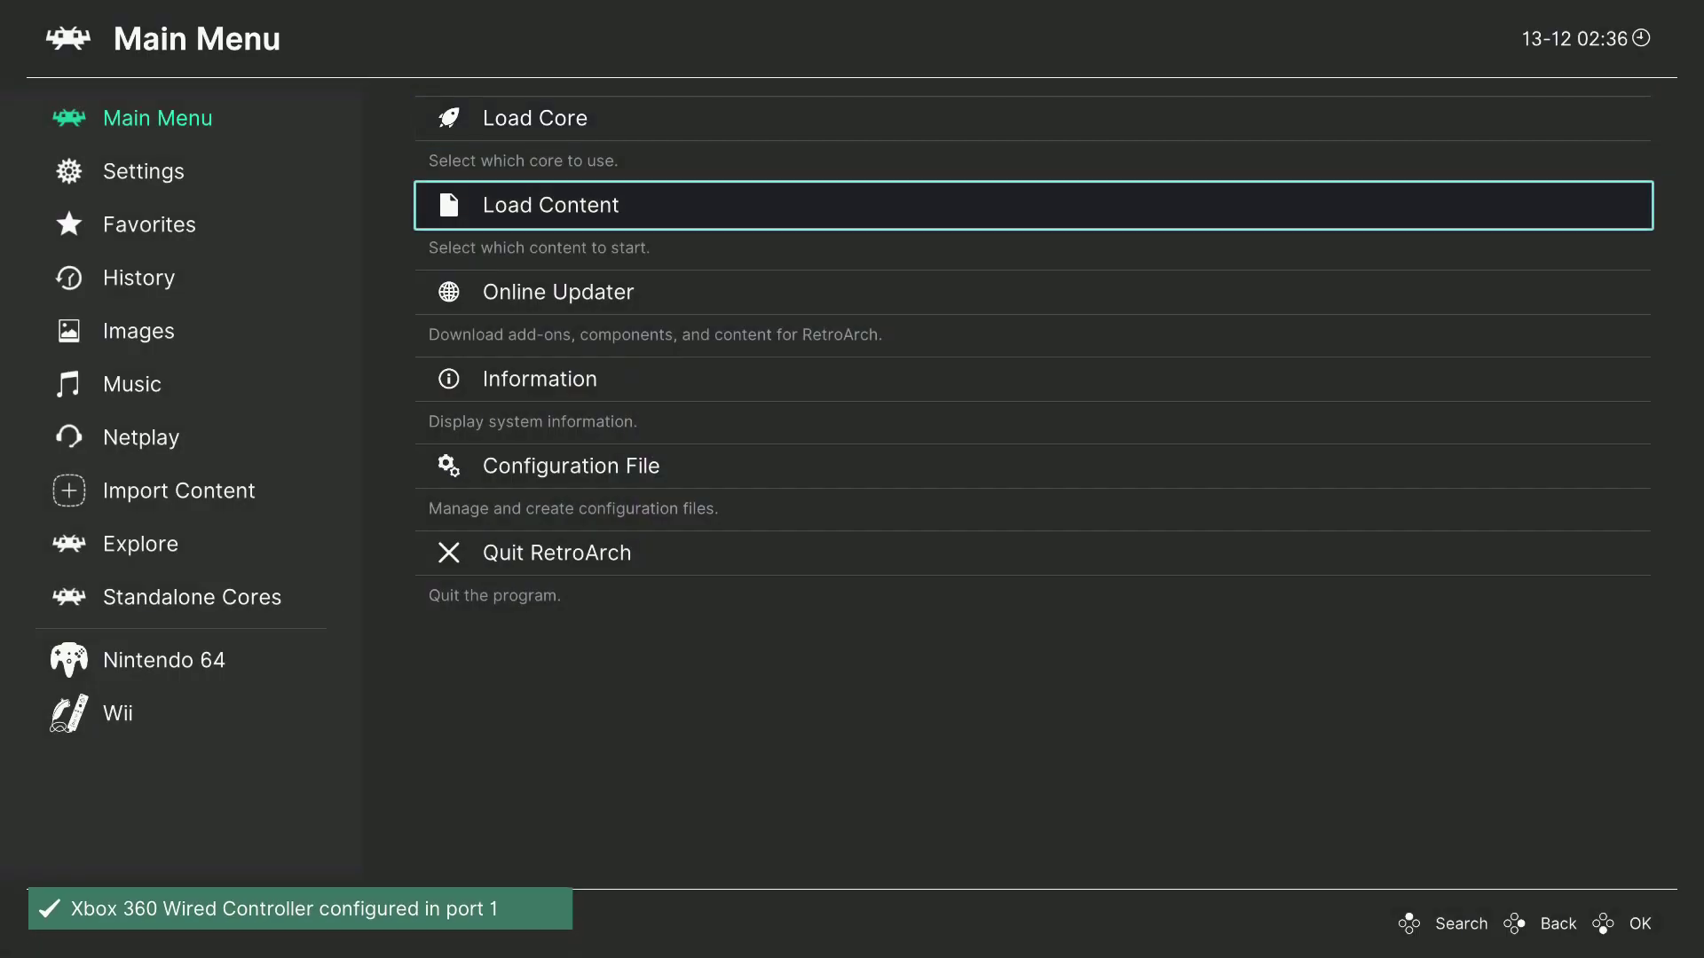
Replace the Play! core with the Sony - PlayStation 2 (PCSX2) alpha core
key("Up")
key("Down")
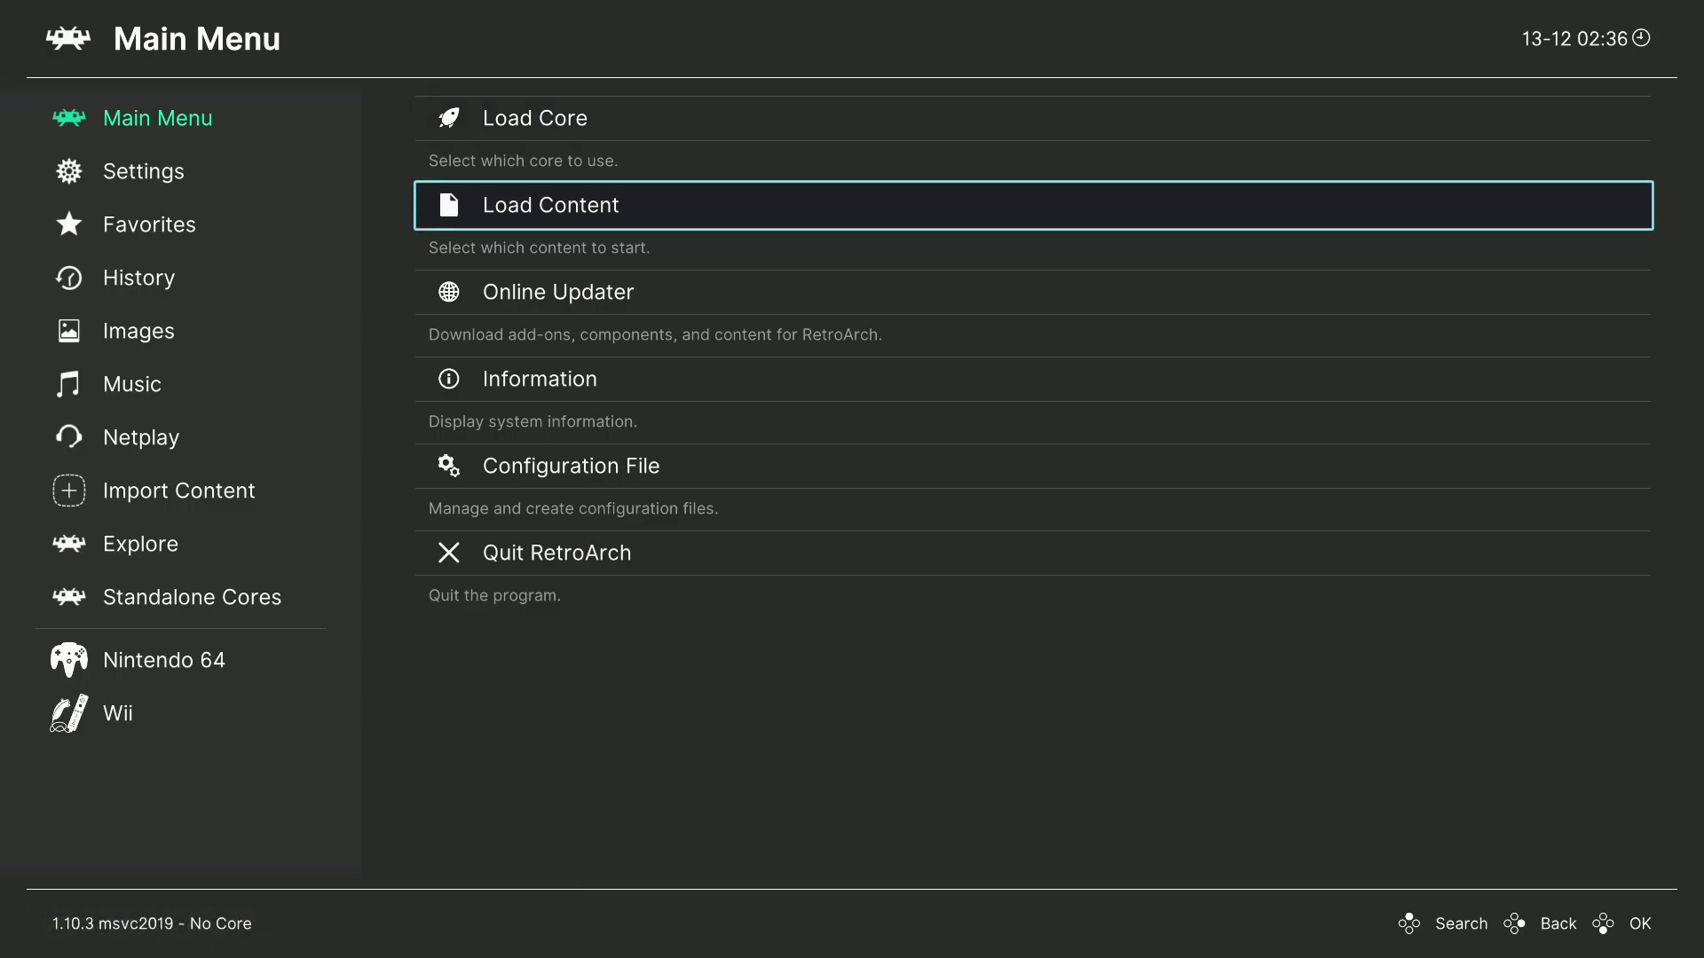
key("Up")
key("Return")
key("Down")
key("Down")
key("Down")
key("Down")
key("Down")
key("Down")
key("Down")
key("Down")
key("Down")
key("Down")
key("Down")
key("Down")
key("Down")
key("Down")
key("Down")
key("Down")
key("Down")
key("Down")
key("Down")
key("Down")
key("Down")
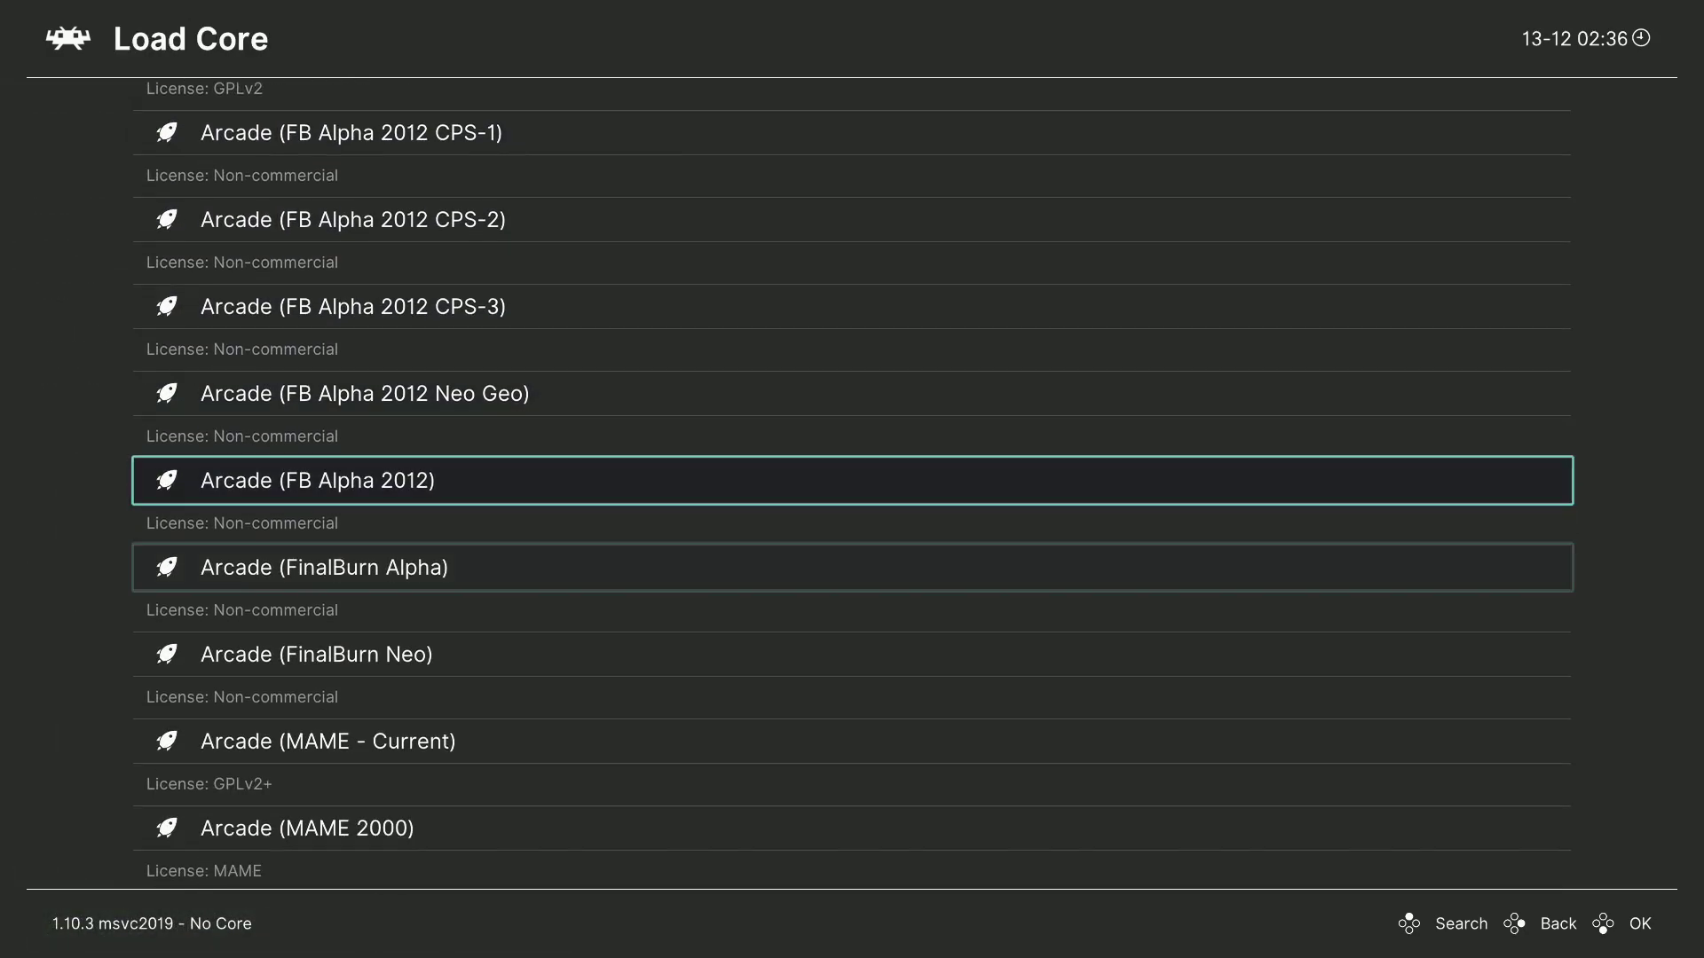
key("Down")
key("Down")
key("Down")
key("Down")
key("Down")
key("Down")
key("Down")
key("Down")
key("Down")
key("Down")
key("Down")
key("Down")
key("Down")
key("Down")
key("Down")
key("Down")
key("Down")
key("Down")
key("Down")
key("Down")
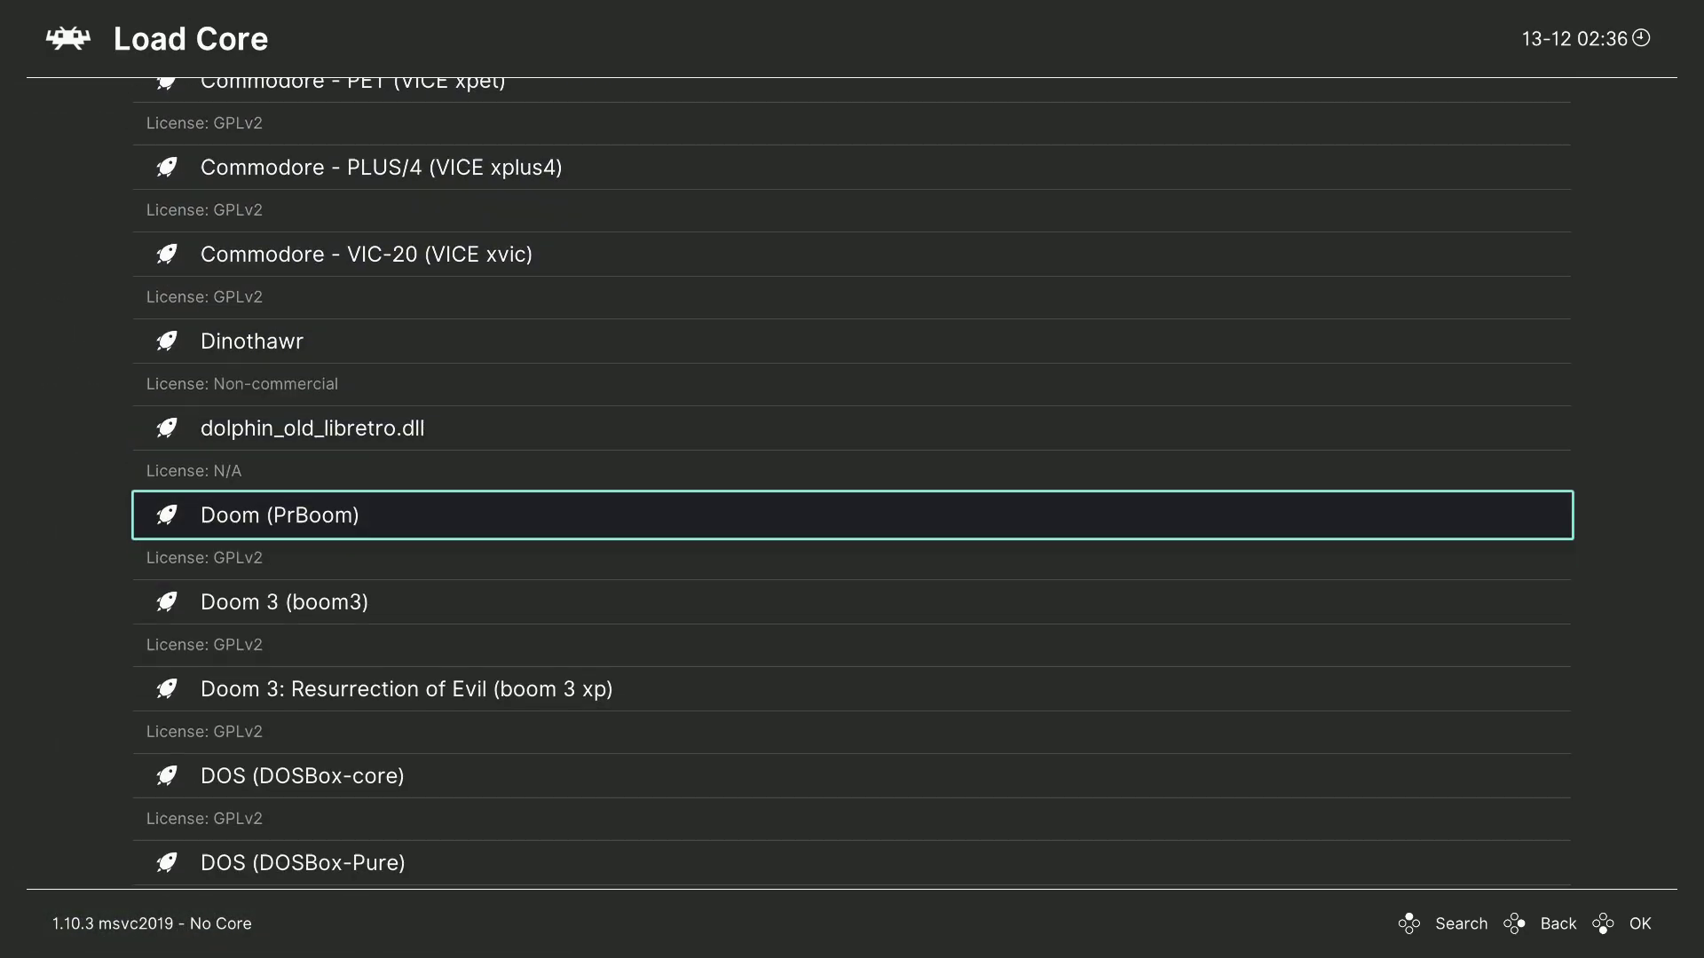
key("Down")
key("Down")
key("Down")
key("Down")
key("Down")
key("Down")
key("Down")
key("Down")
key("Down")
key("Down")
key("Down")
key("Down")
key("Down")
key("Down")
key("Down")
key("Down")
key("Down")
key("Down")
key("Down")
key("Down")
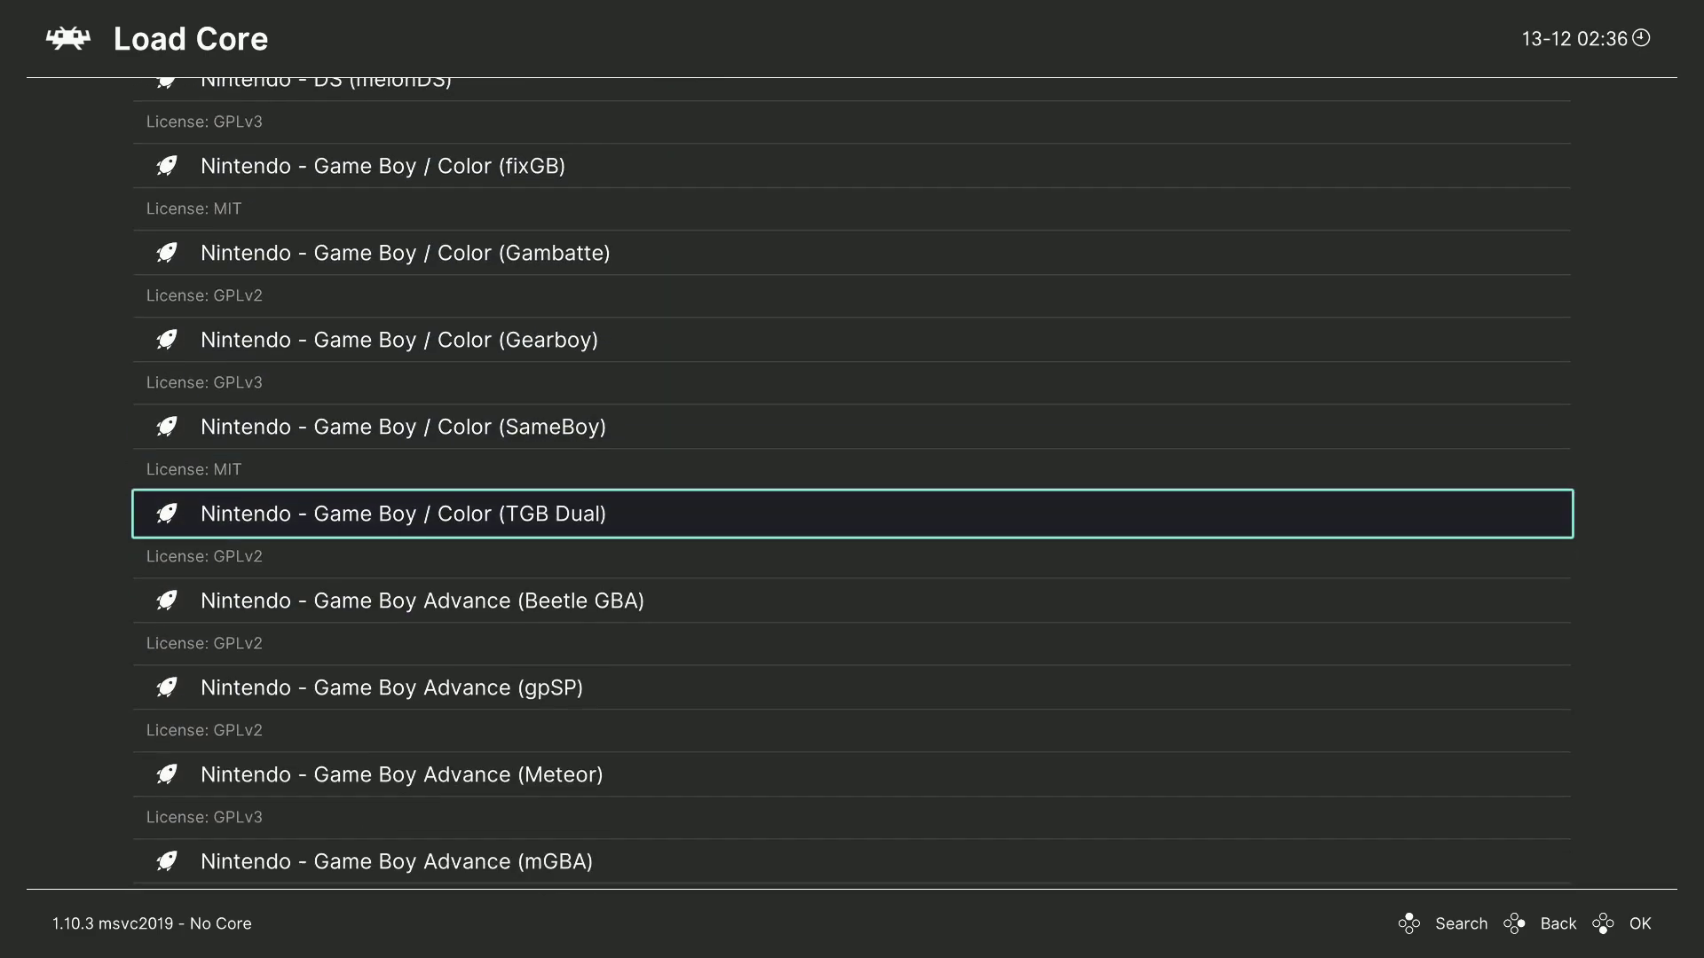
key("Down")
key("Down")
key("Down")
key("Down")
key("Down")
key("Down")
key("Down")
key("Down")
key("Down")
key("Down")
key("Down")
key("Down")
key("Down")
key("Down")
key("Down")
key("Down")
key("Down")
key("Down")
key("Down")
key("Down")
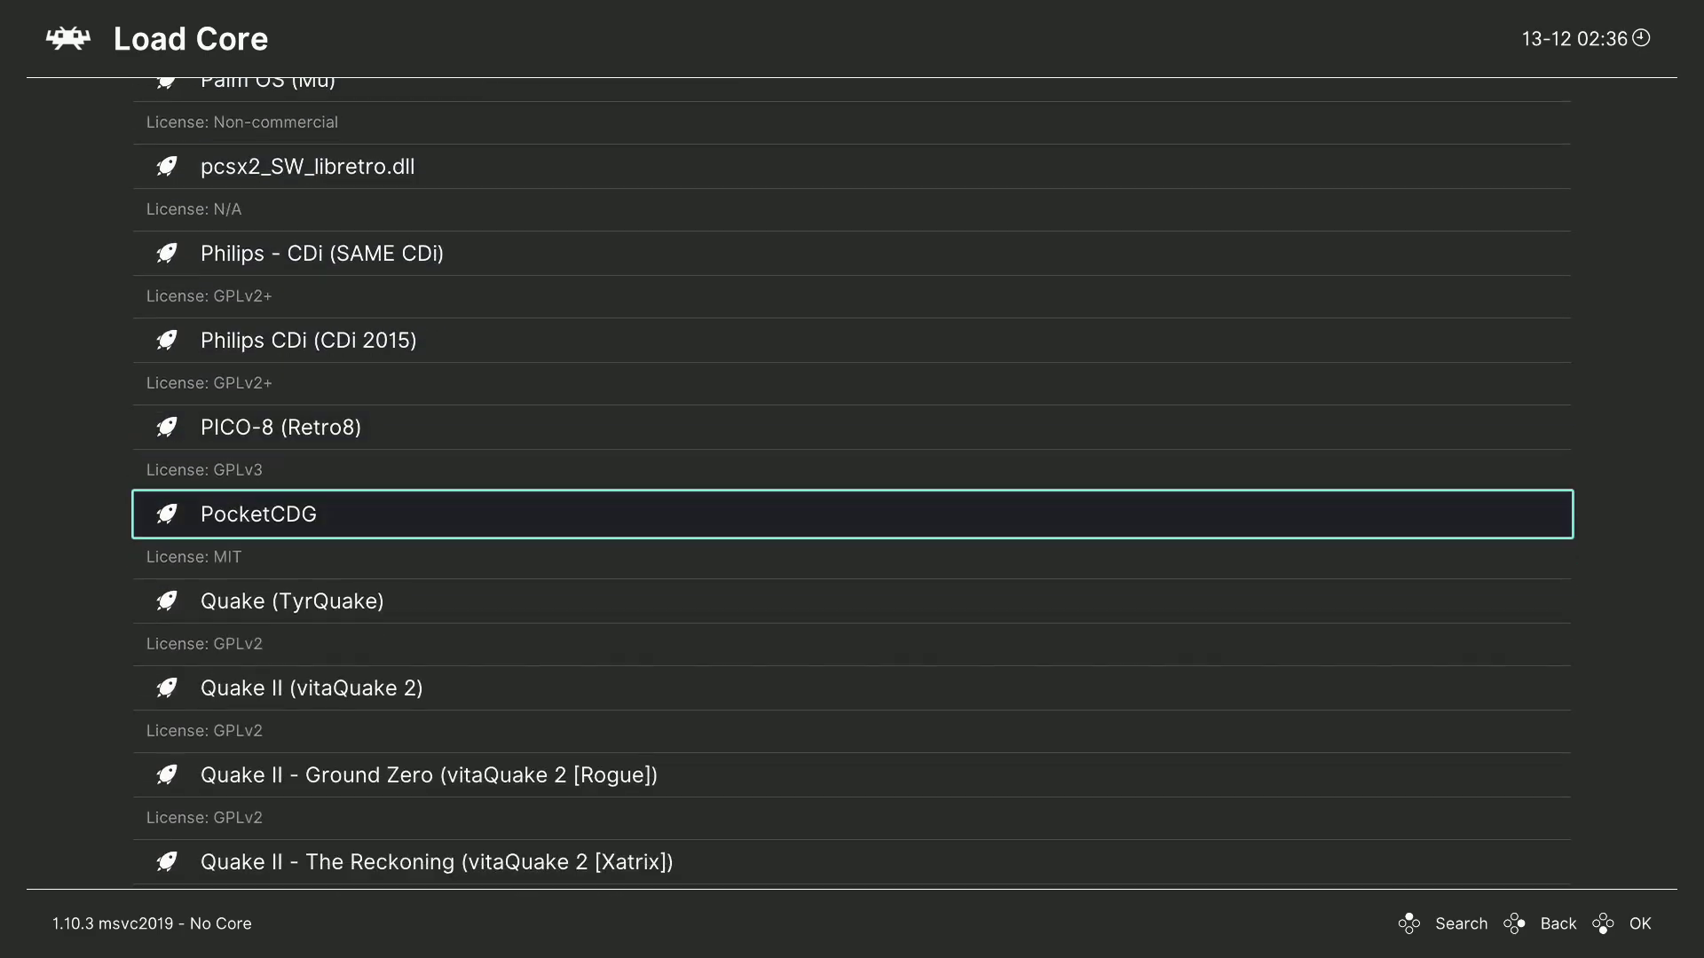
key("Down")
key("Down")
key("Down")
key("Down")
key("Down")
key("Down")
key("Down")
key("Down")
key("Down")
key("Down")
key("Down")
key("Down")
key("Down")
key("Down")
key("Down")
key("Down")
key("Down")
key("Down")
key("Down")
key("Down")
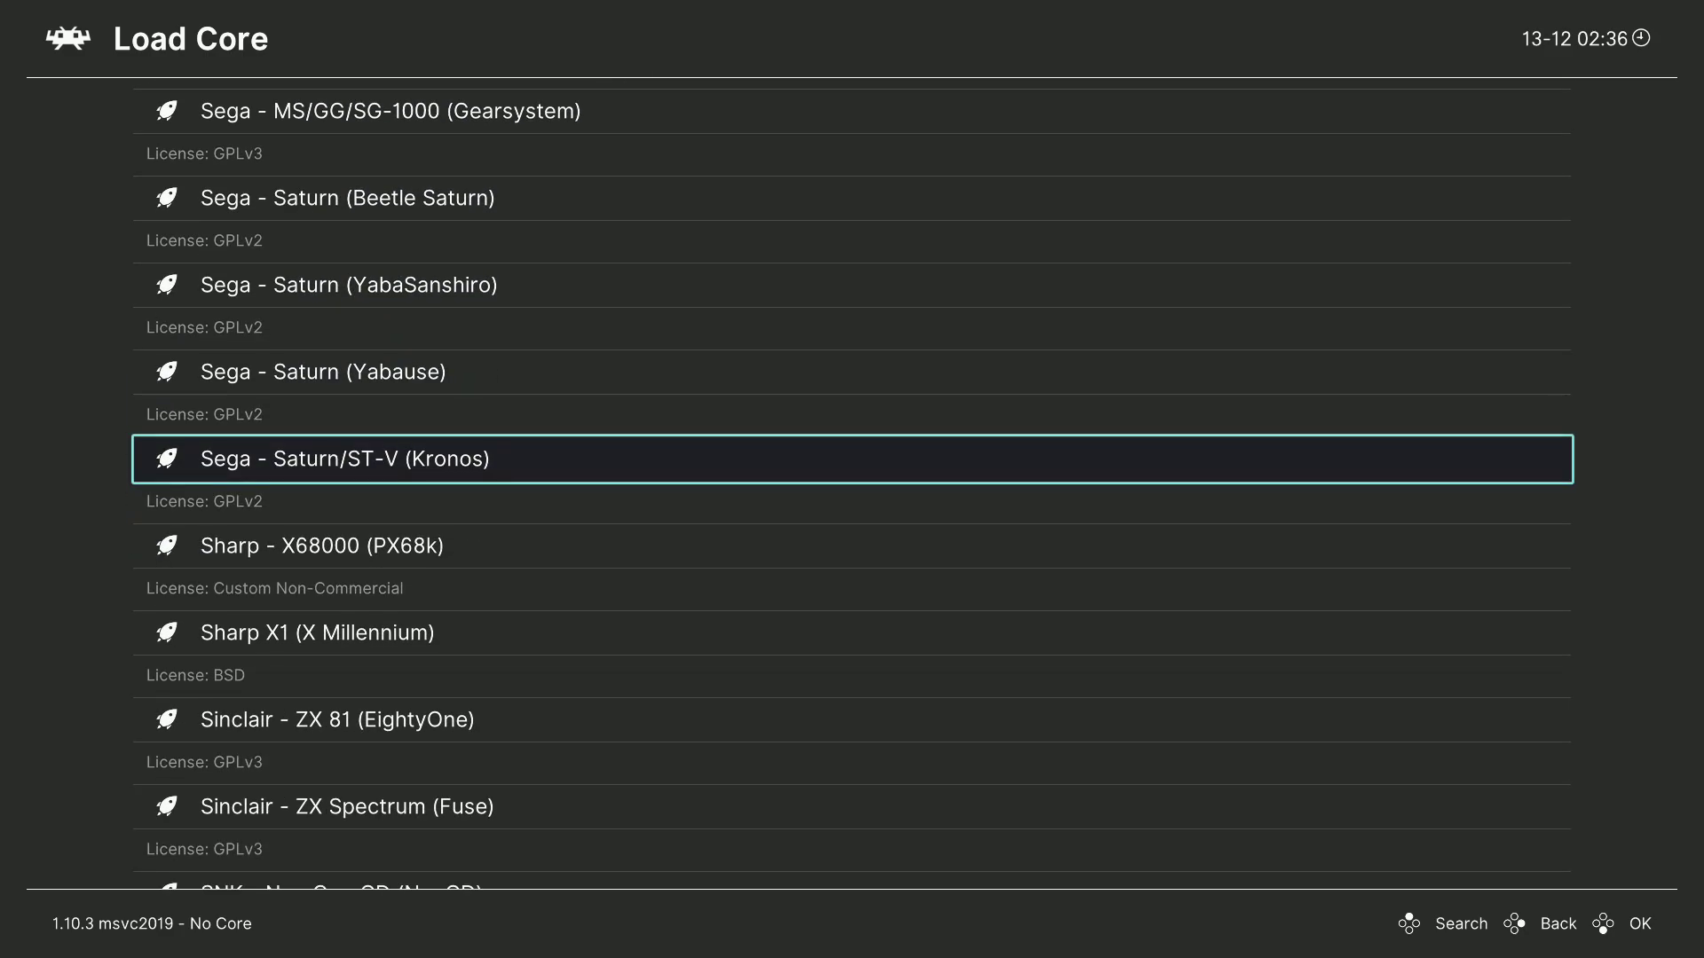
key("Up")
key("Up")
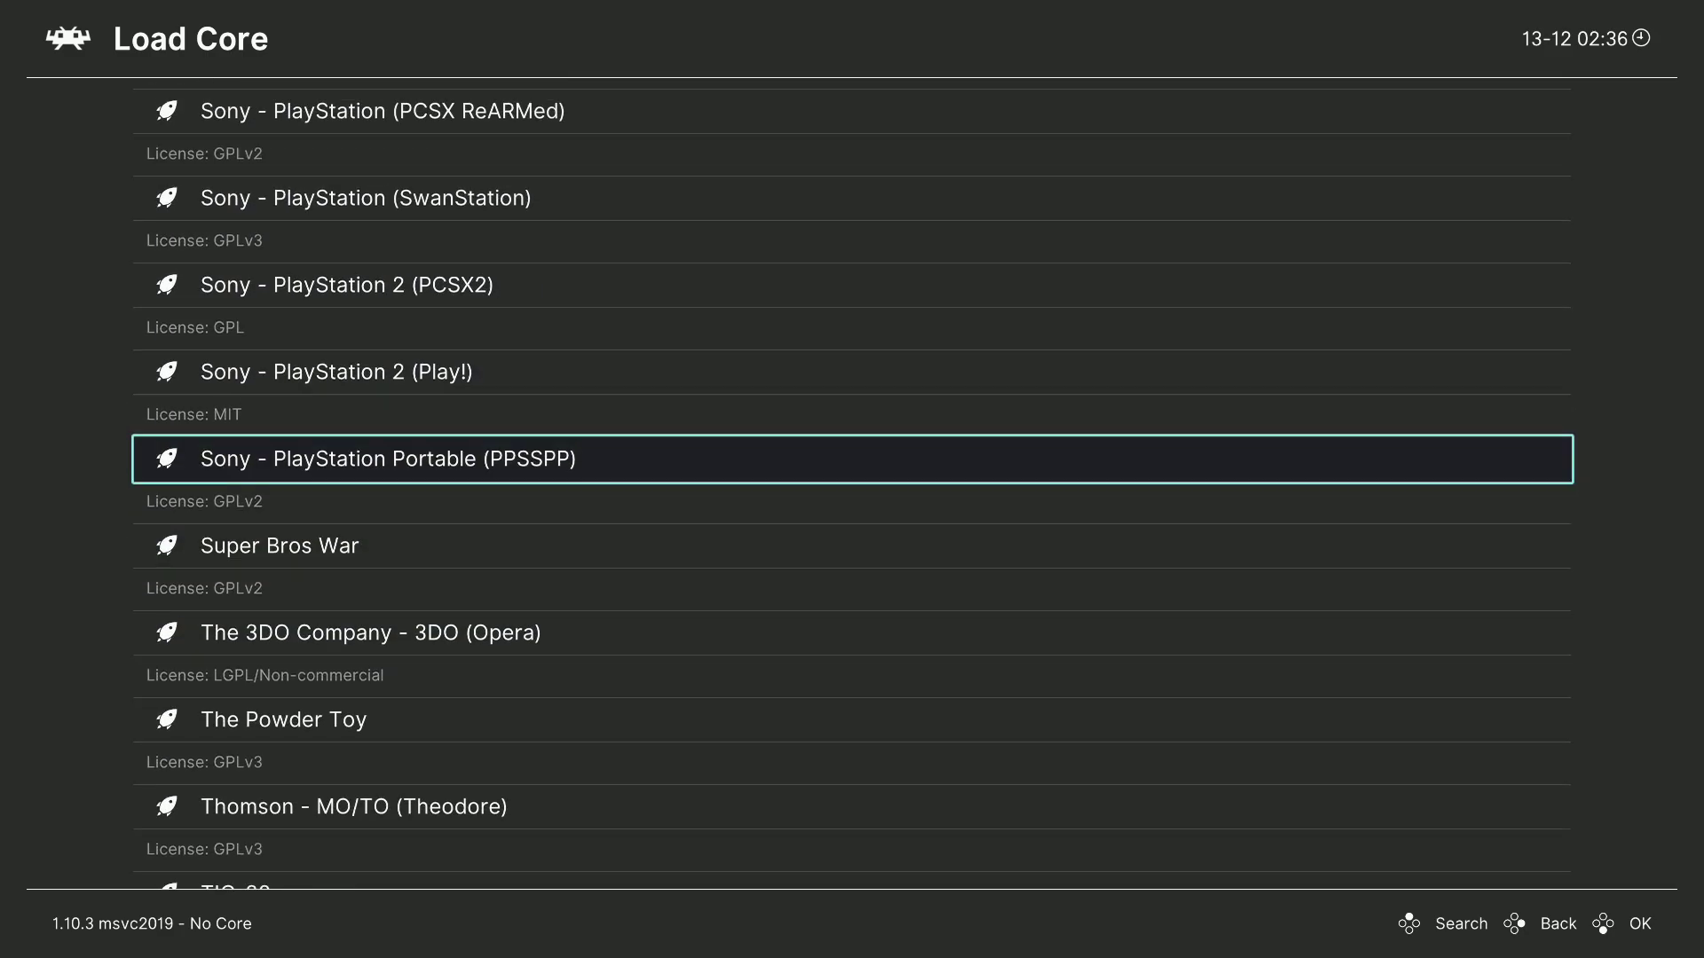
key("Up")
key("Up")
key("Return")
key("Down")
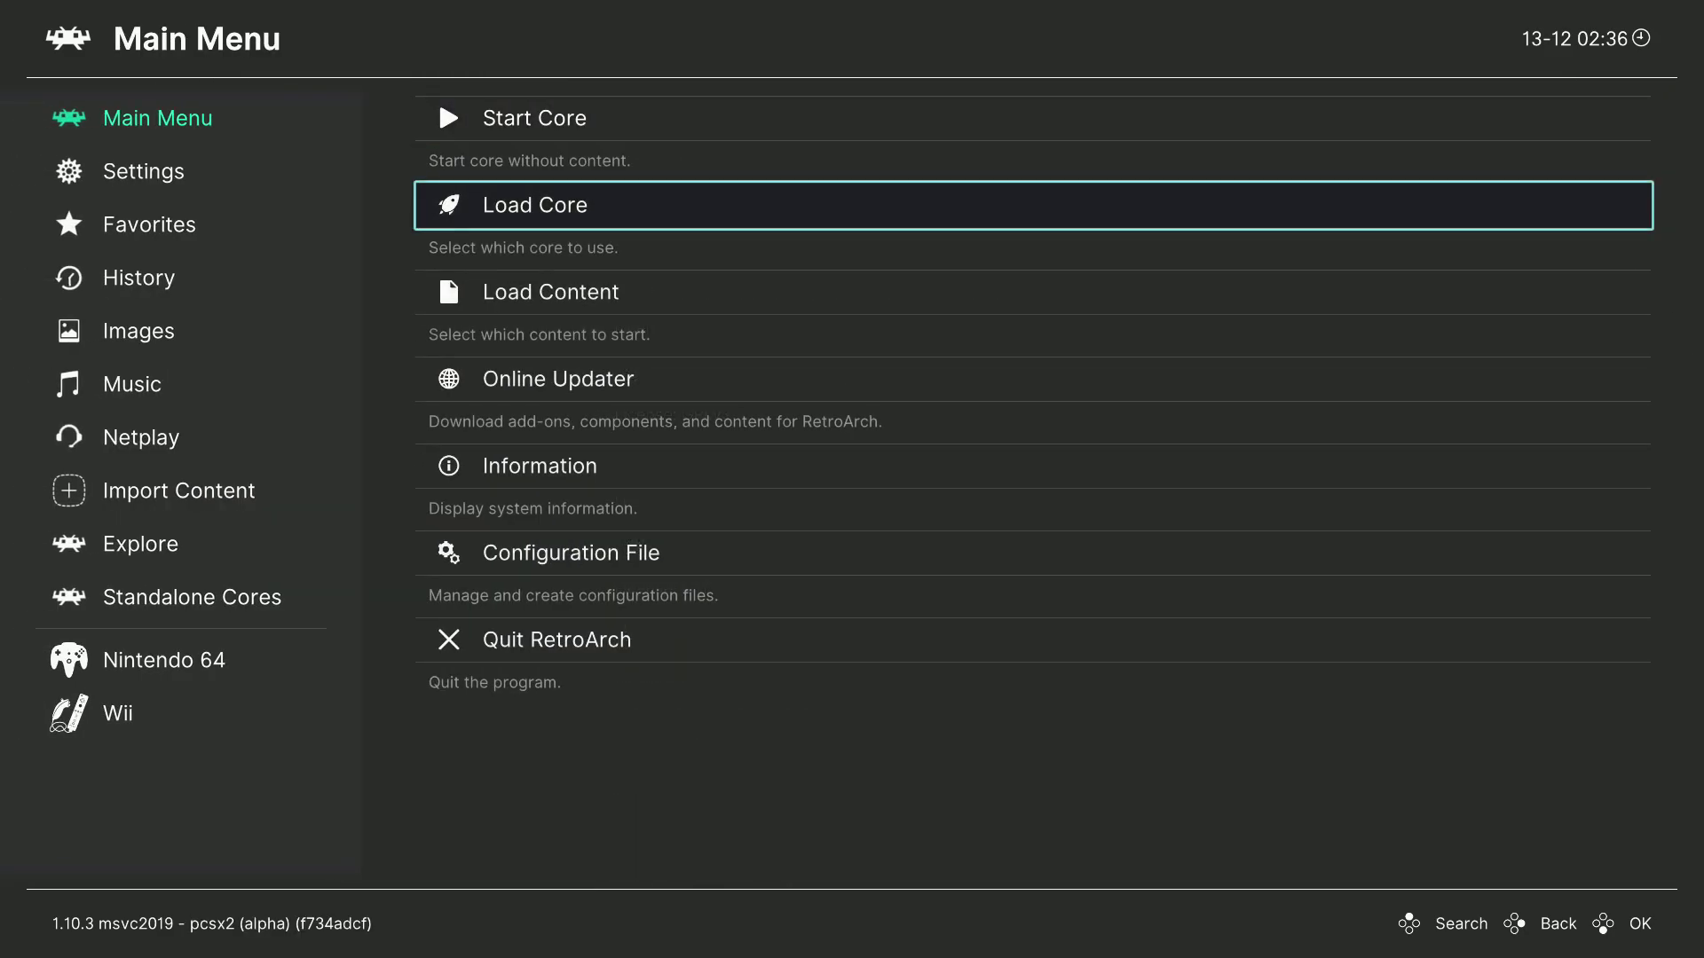
Browse Load Content to D:\PS2 Games to list The Getaway Black Monday.iso
key("Return")
key("BackSpace")
key("Up")
key("Down")
key("Down")
key("Return")
key("Down")
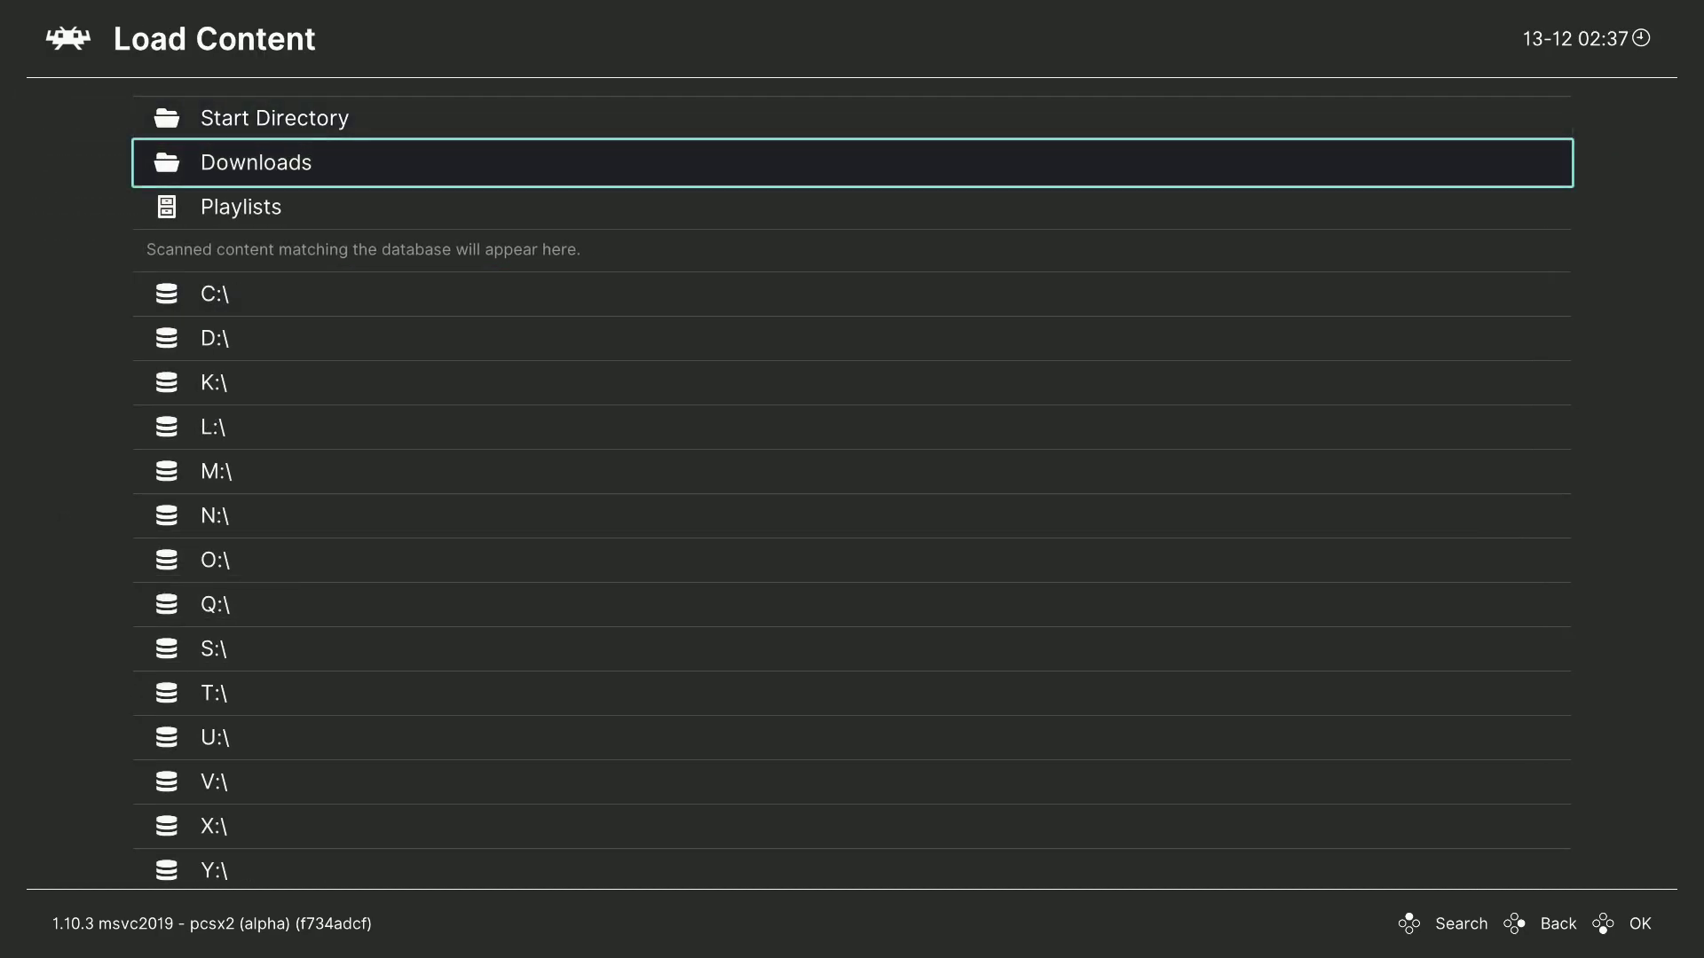
key("Down")
key("Down")
key("Down")
key("Down")
key("Up")
key("Return")
key("Down")
key("Down")
key("Down")
key("Down")
key("Down")
key("Down")
key("Down")
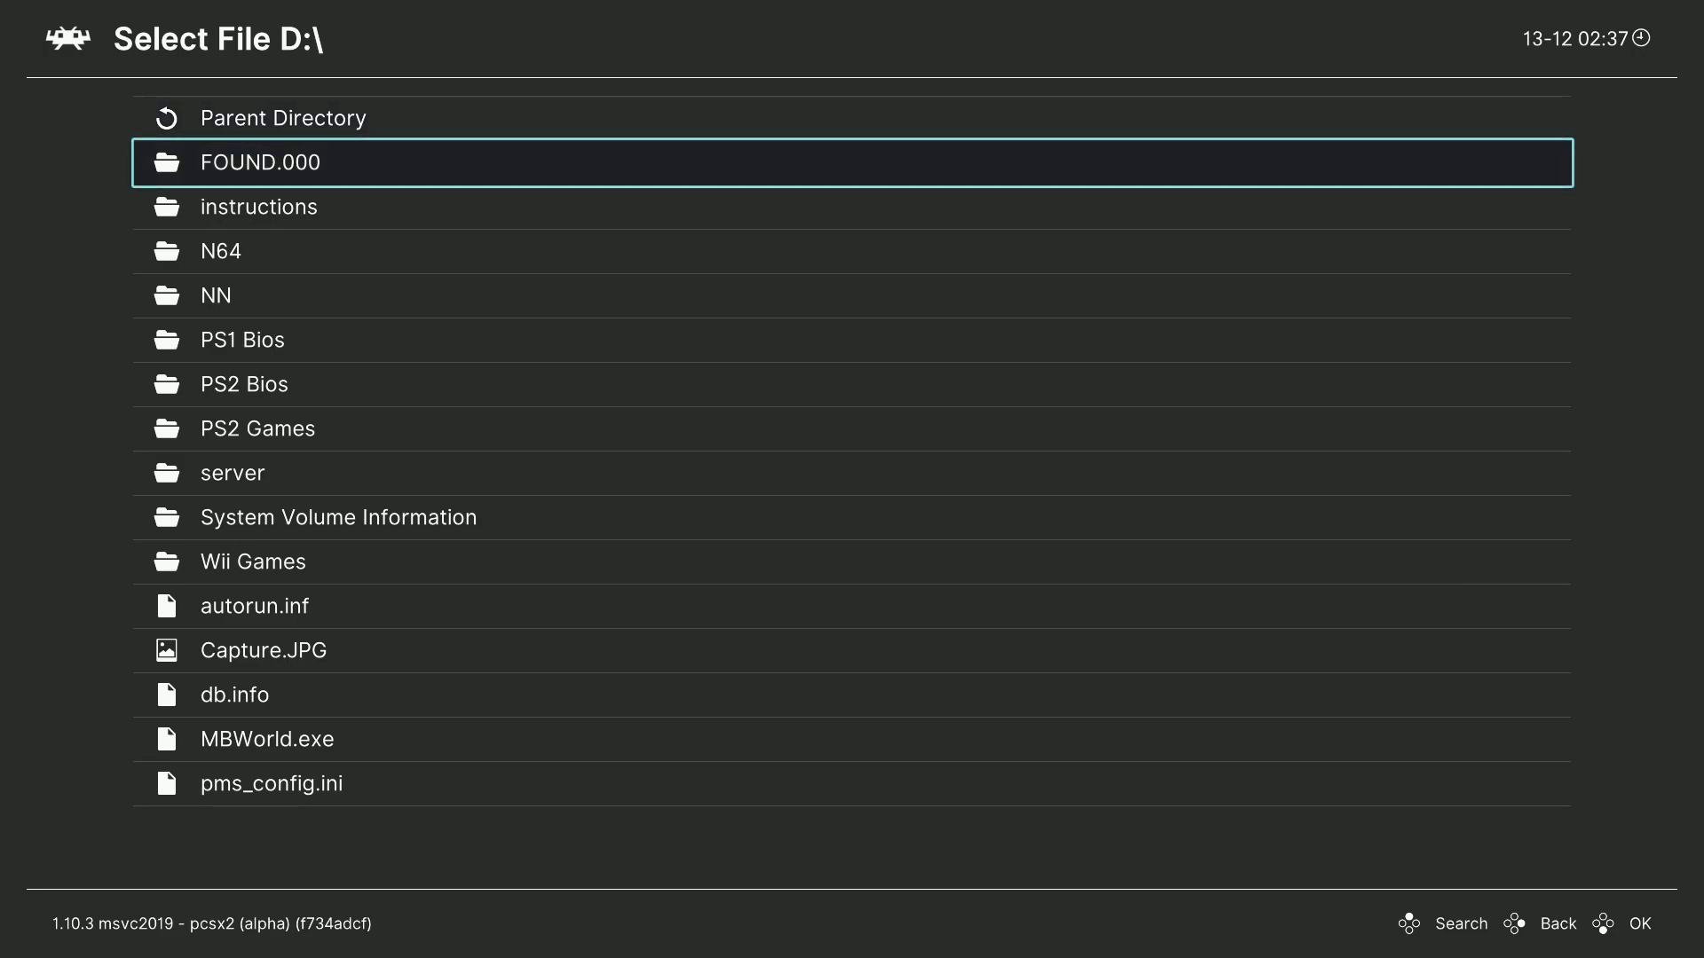
key("Return")
key("Down")
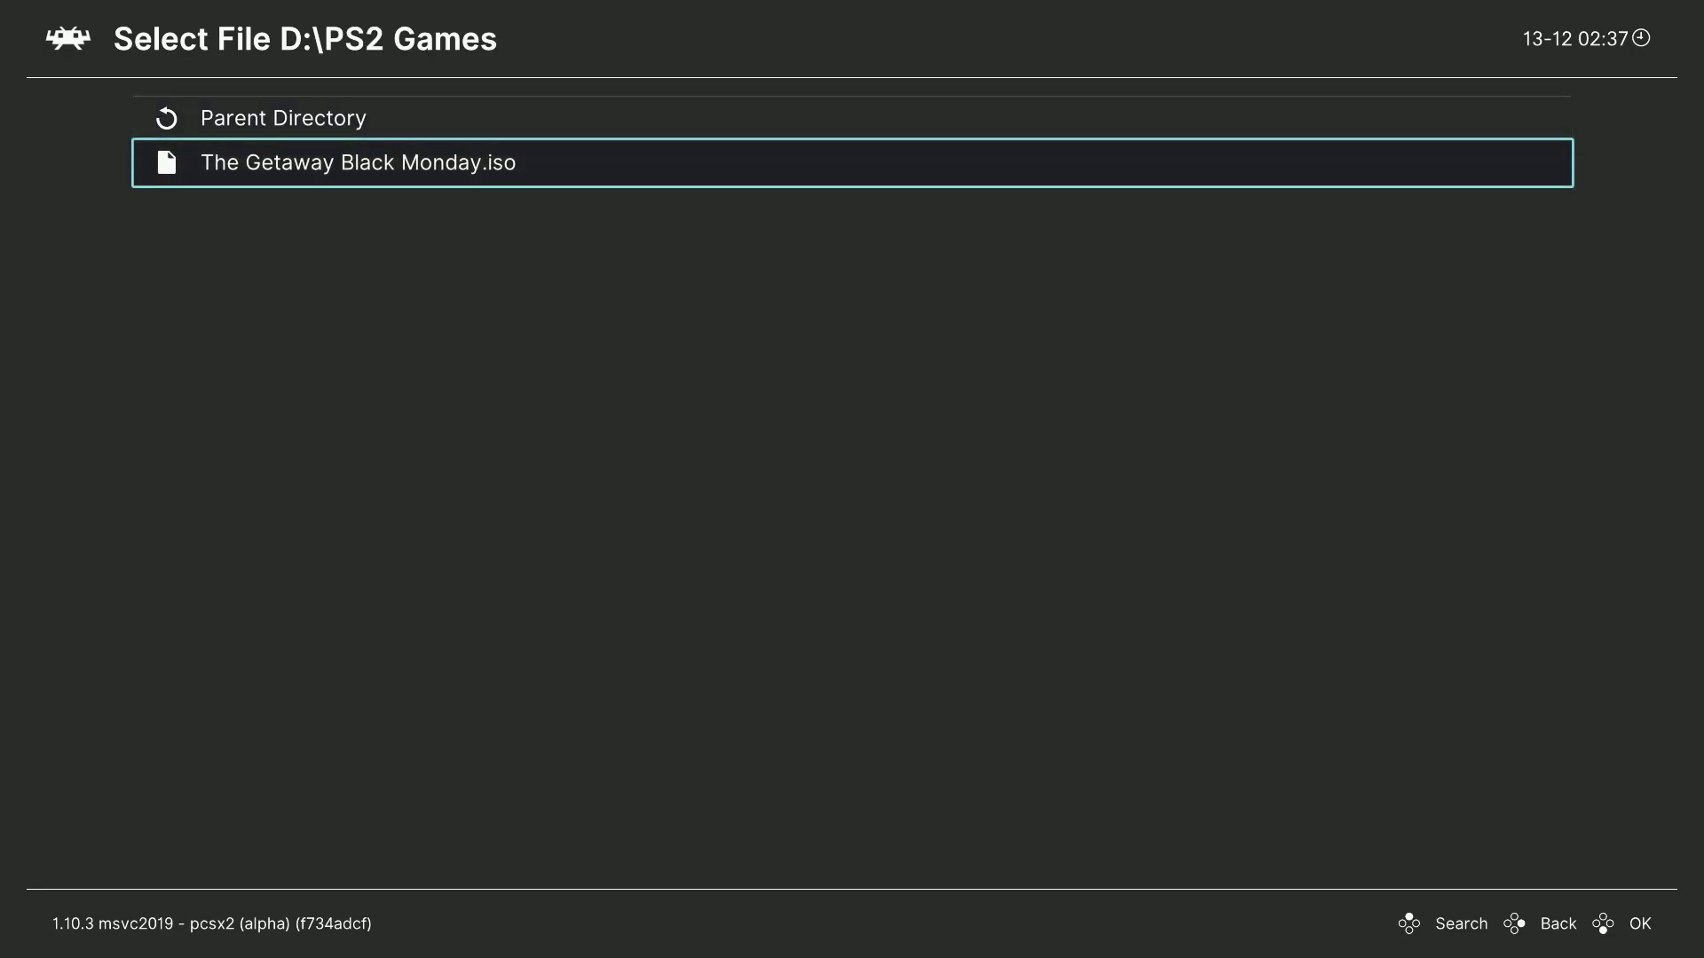